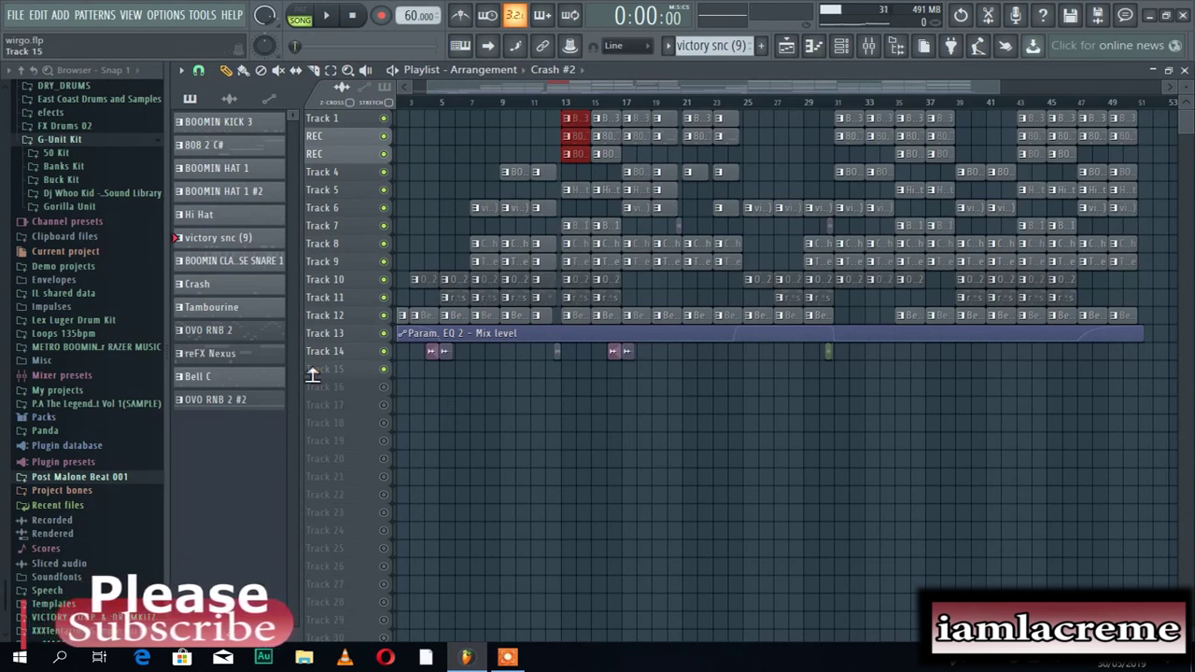
Play the full arrangement from the start and again from bar 11
scroll(490, 109, down, 2)
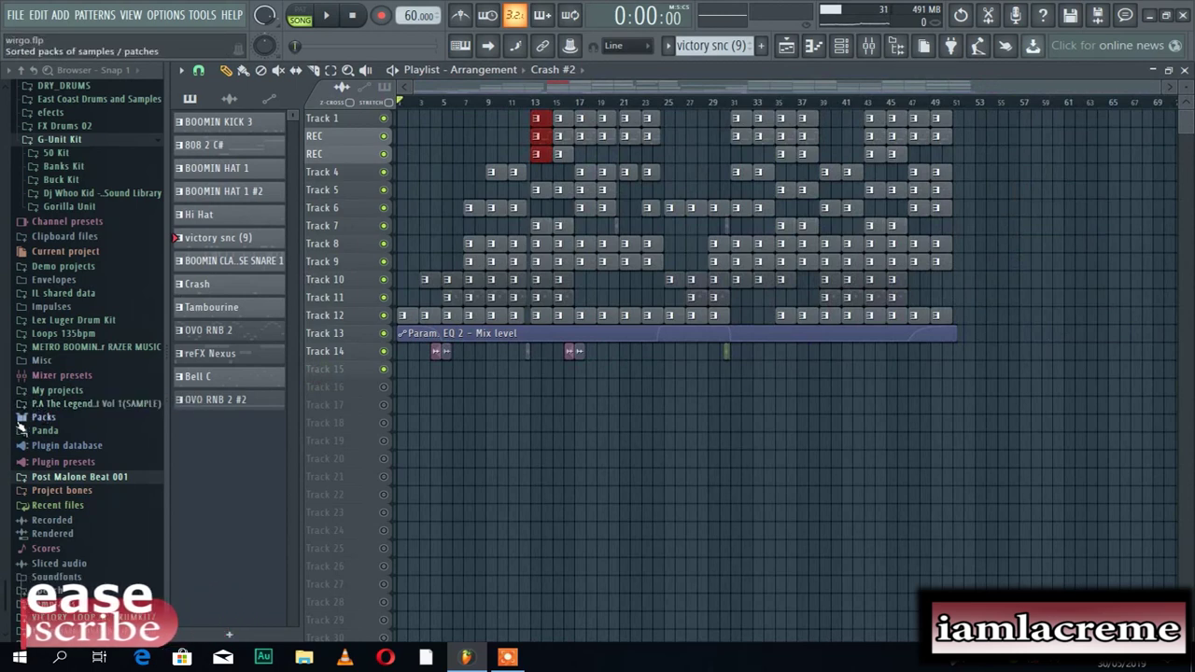
key(space)
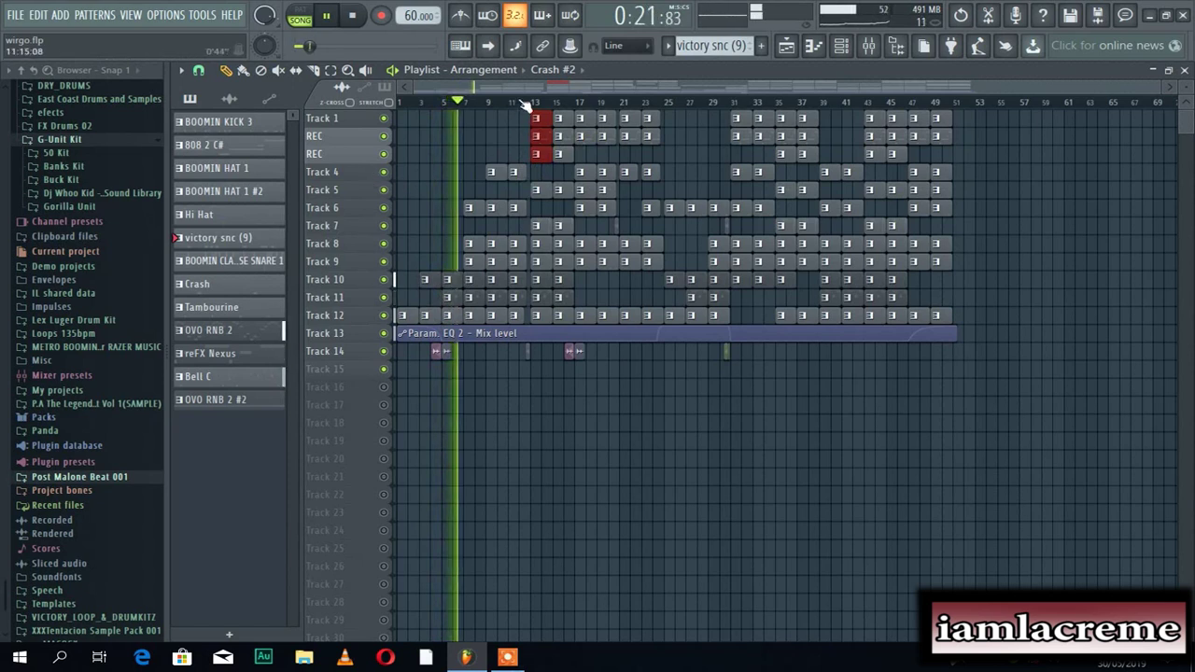
key(space)
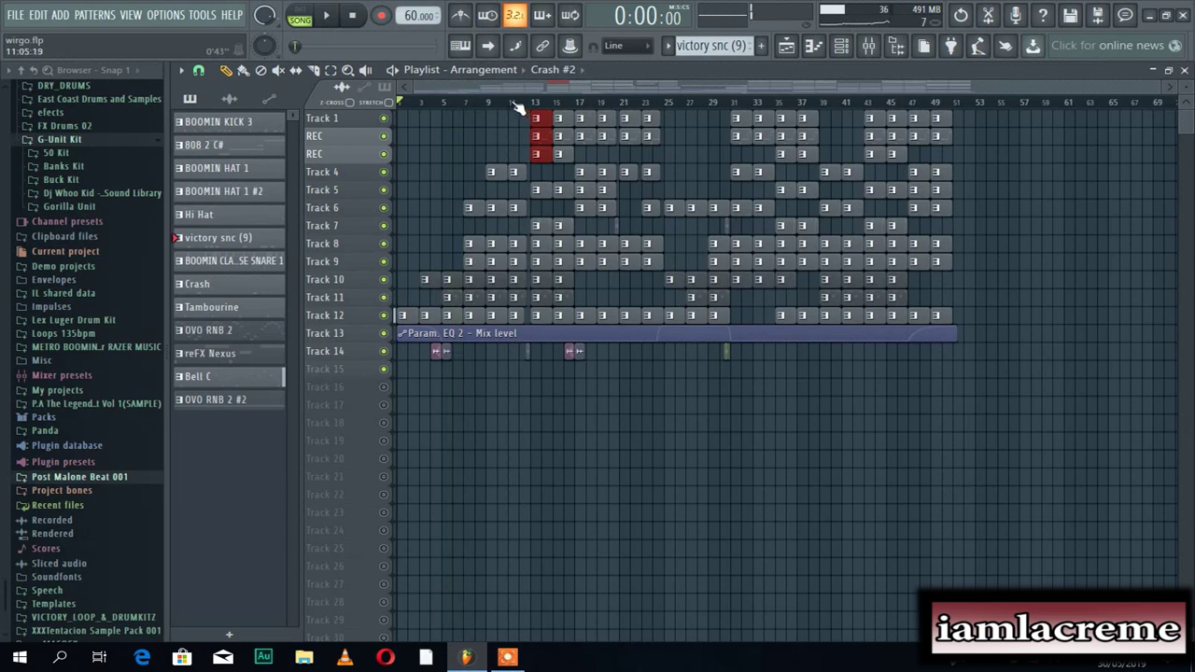
click(515, 103)
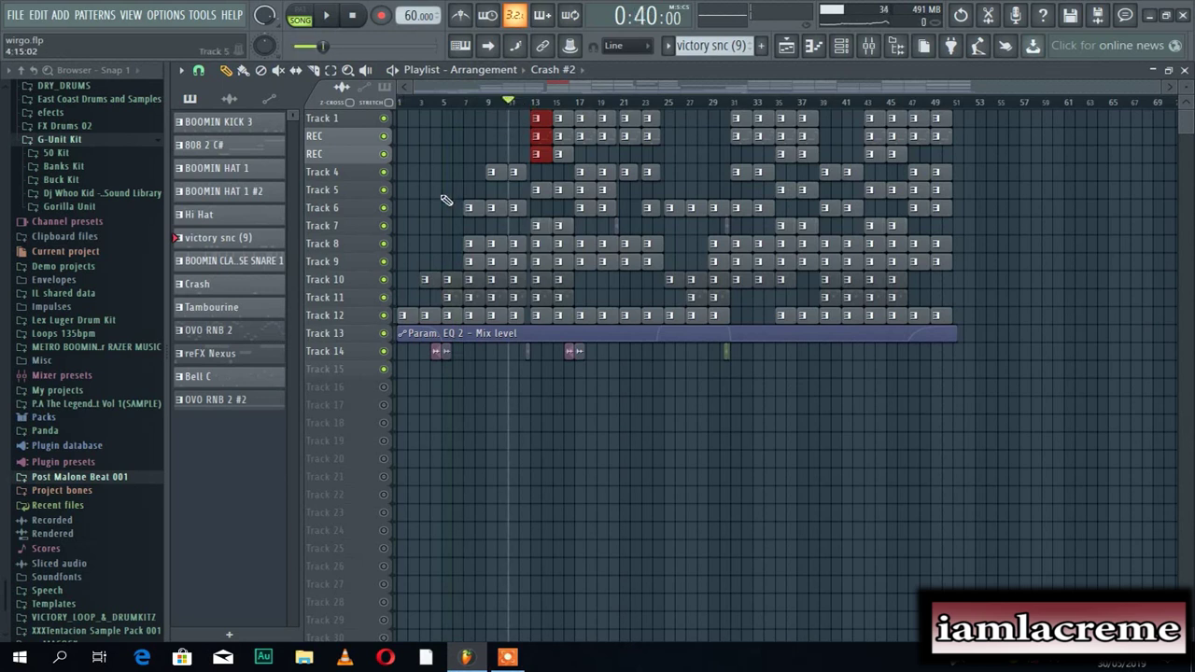
key(space)
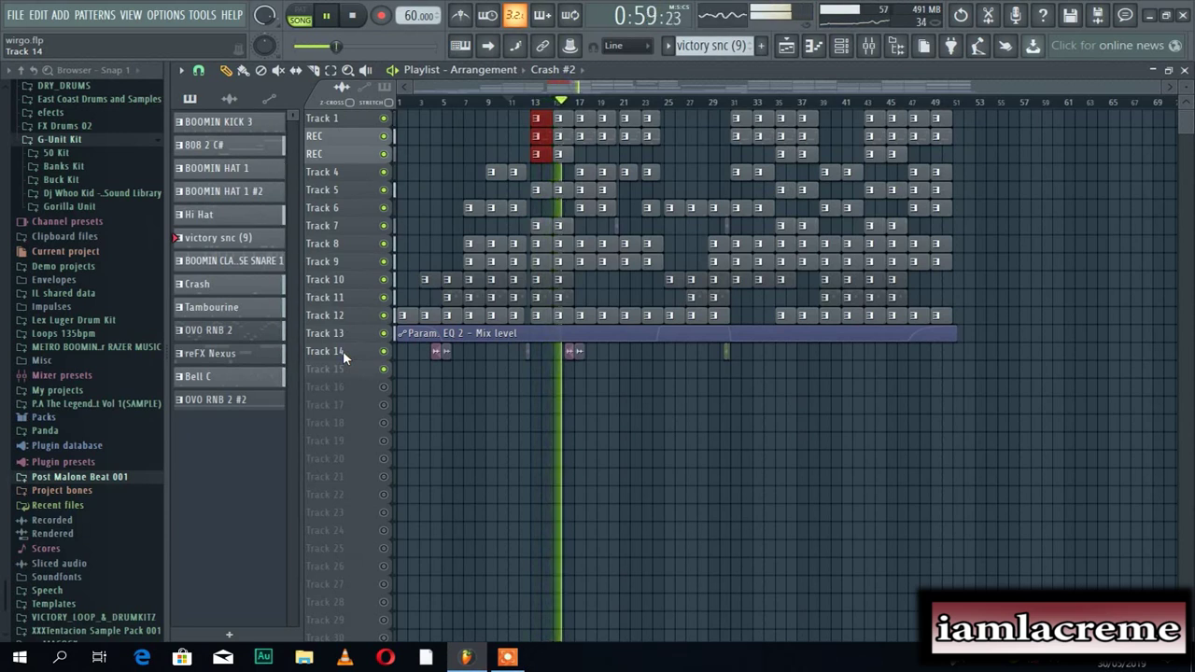
key(space)
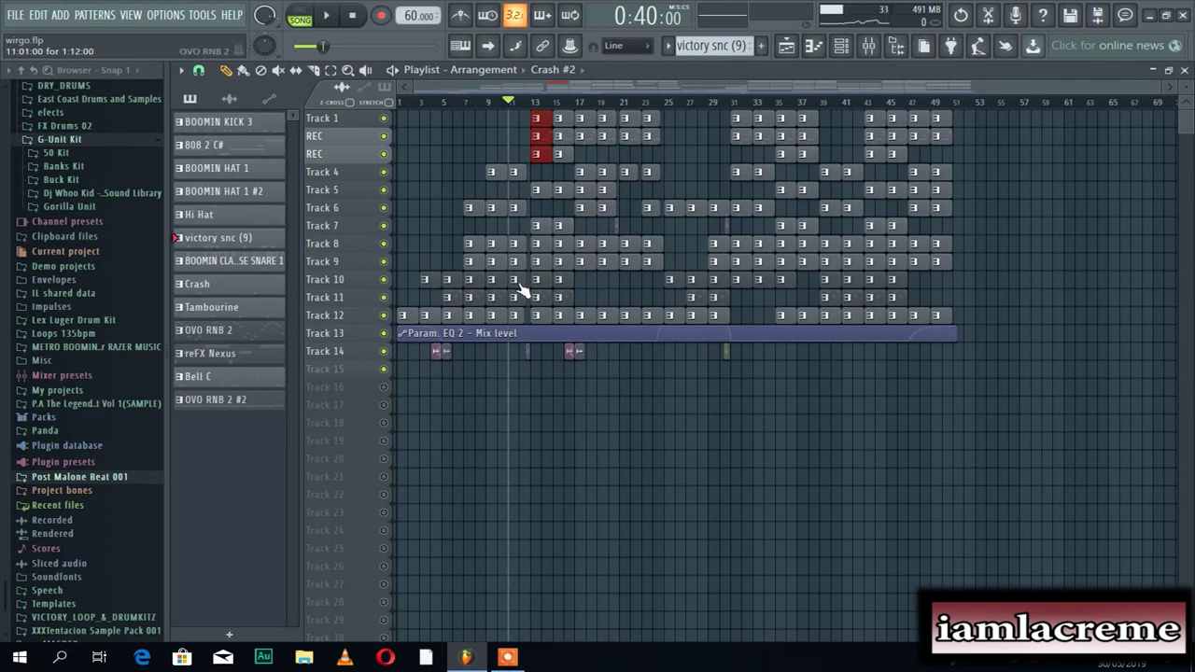
Look over the mixer tracks and the effects on the BOOMIN KICK 3 insert
click(869, 49)
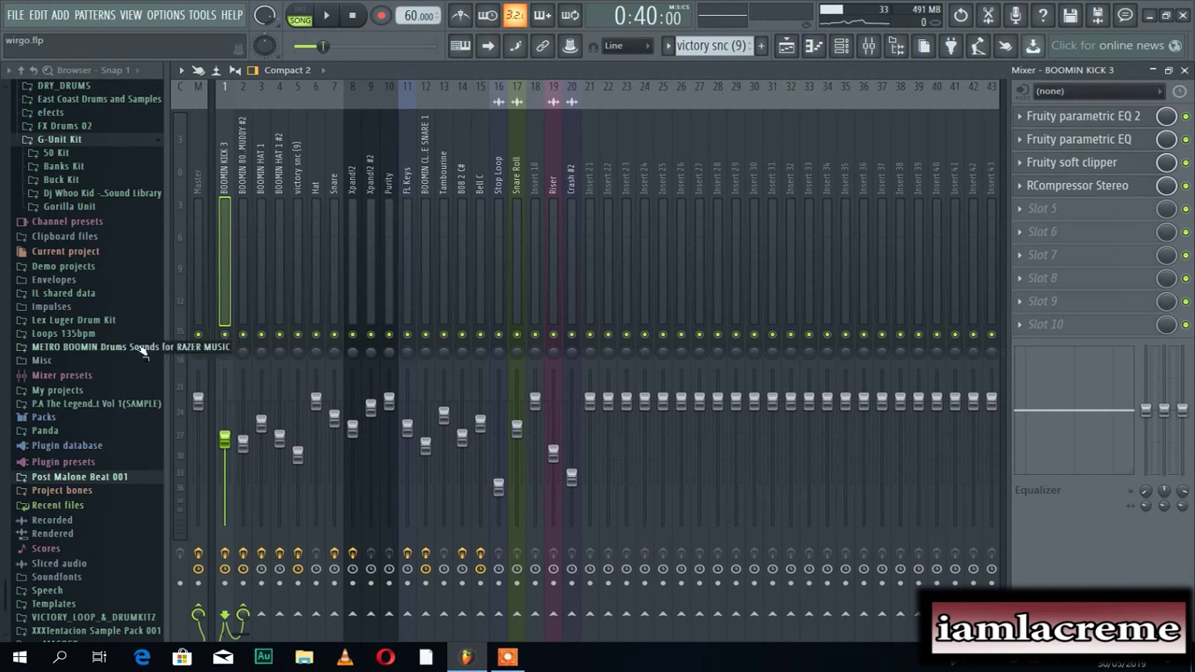
scroll(80, 355, down, 1)
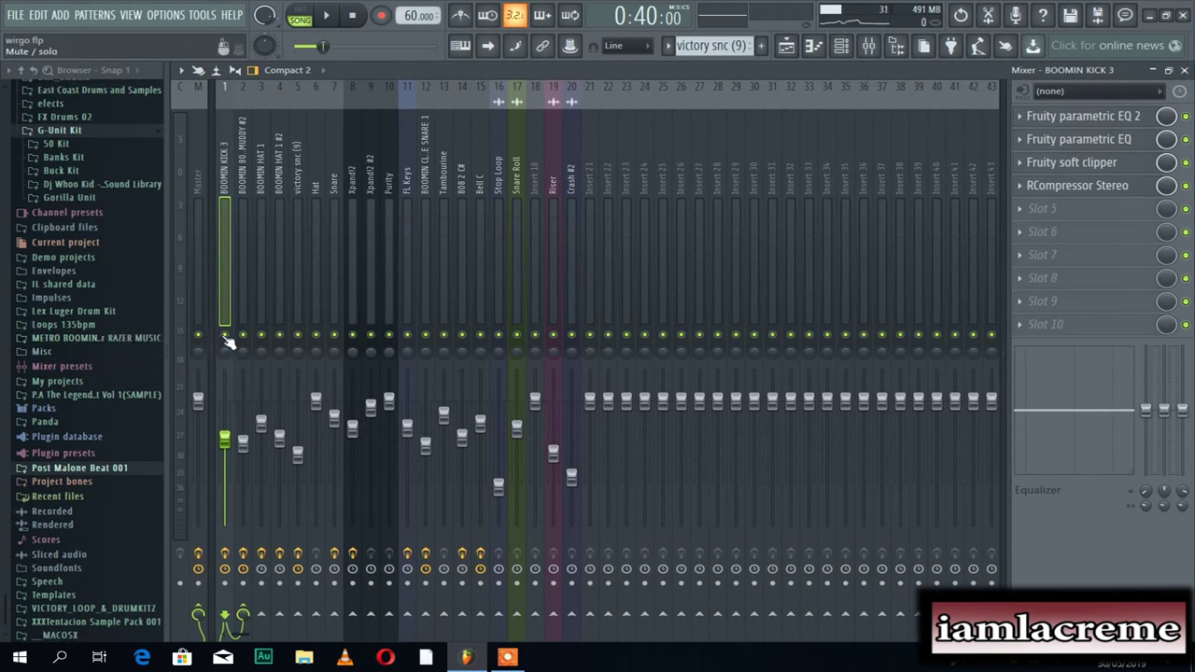
click(1183, 71)
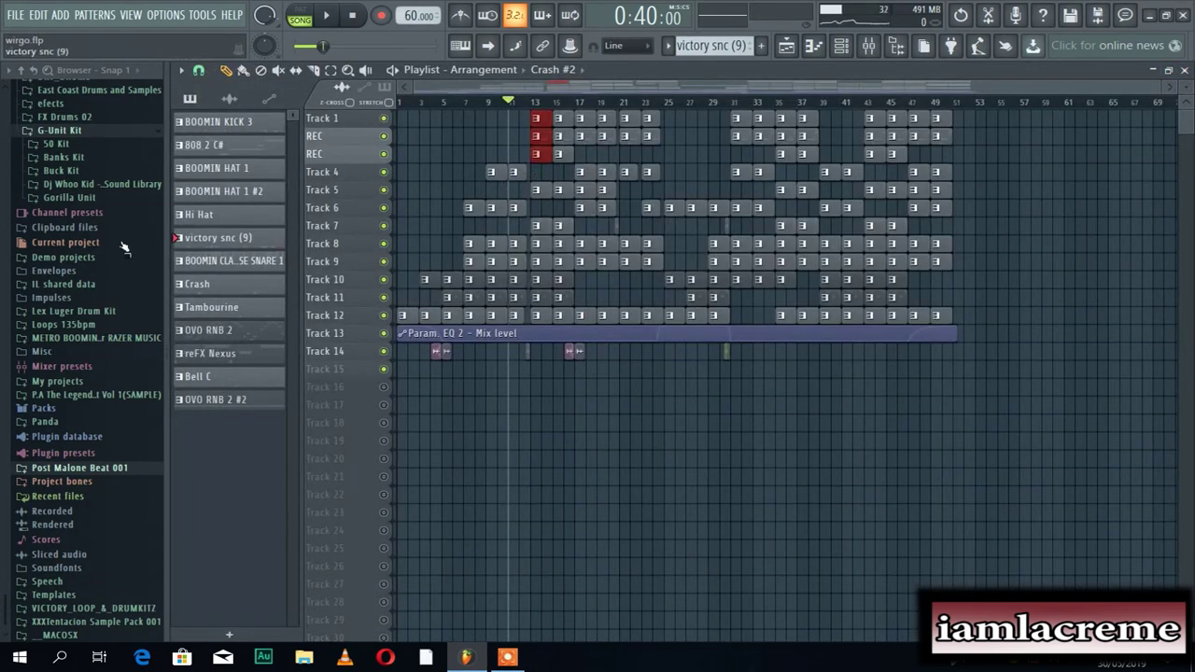
Preview the BOOMIN KICK 3 sample from the METRO BOOMIN drum folder and glance at the channel rack
scroll(88, 355, up, 4)
scroll(89, 360, down, 5)
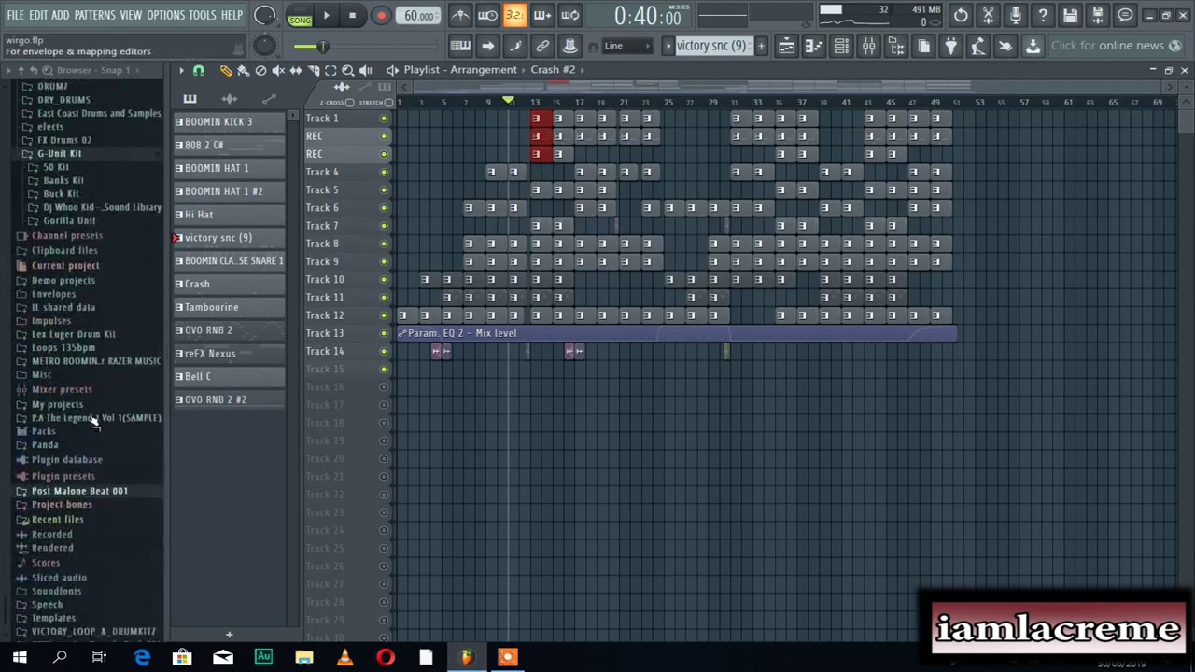
click(84, 338)
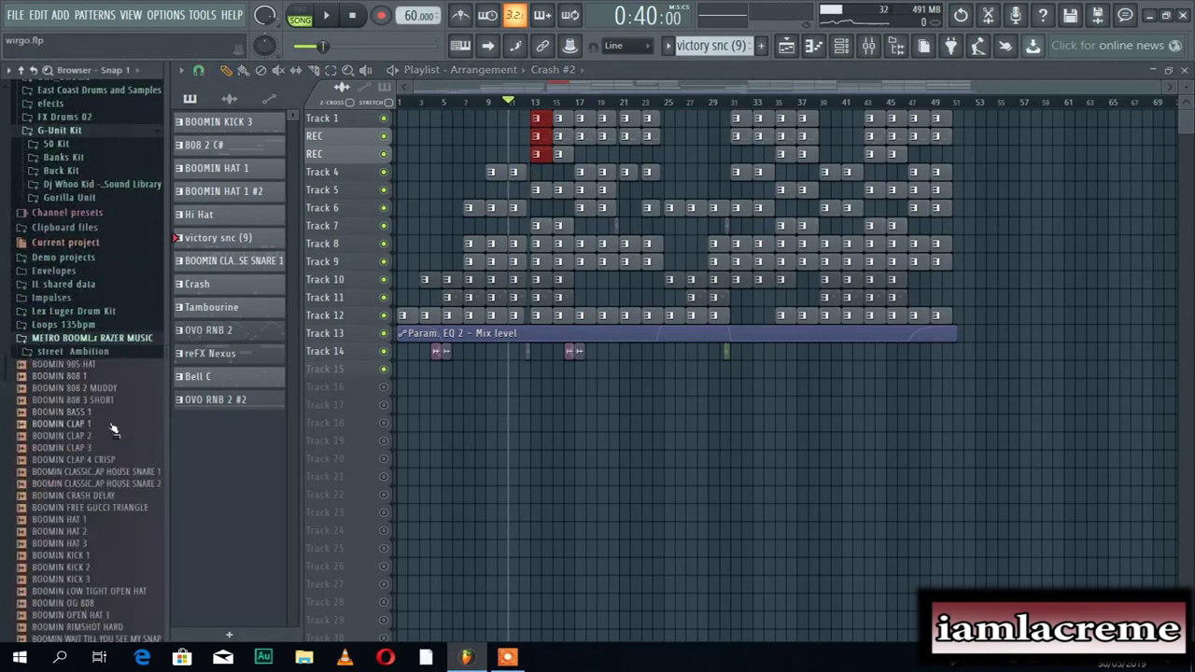
scroll(81, 308, down, 9)
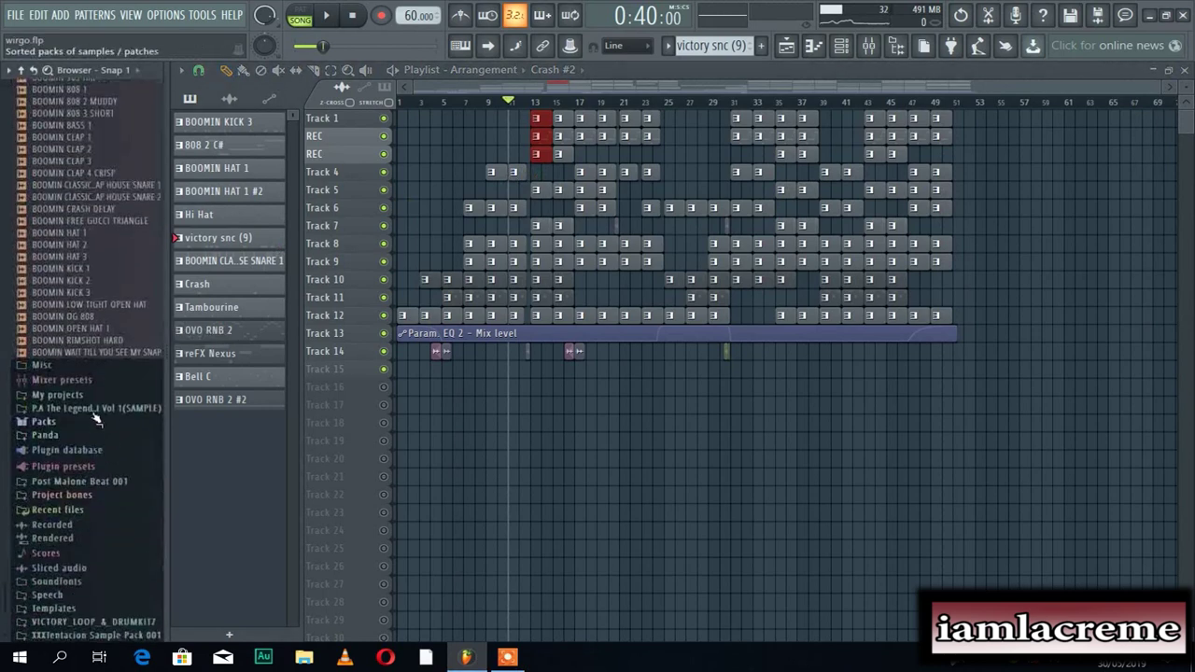
click(83, 295)
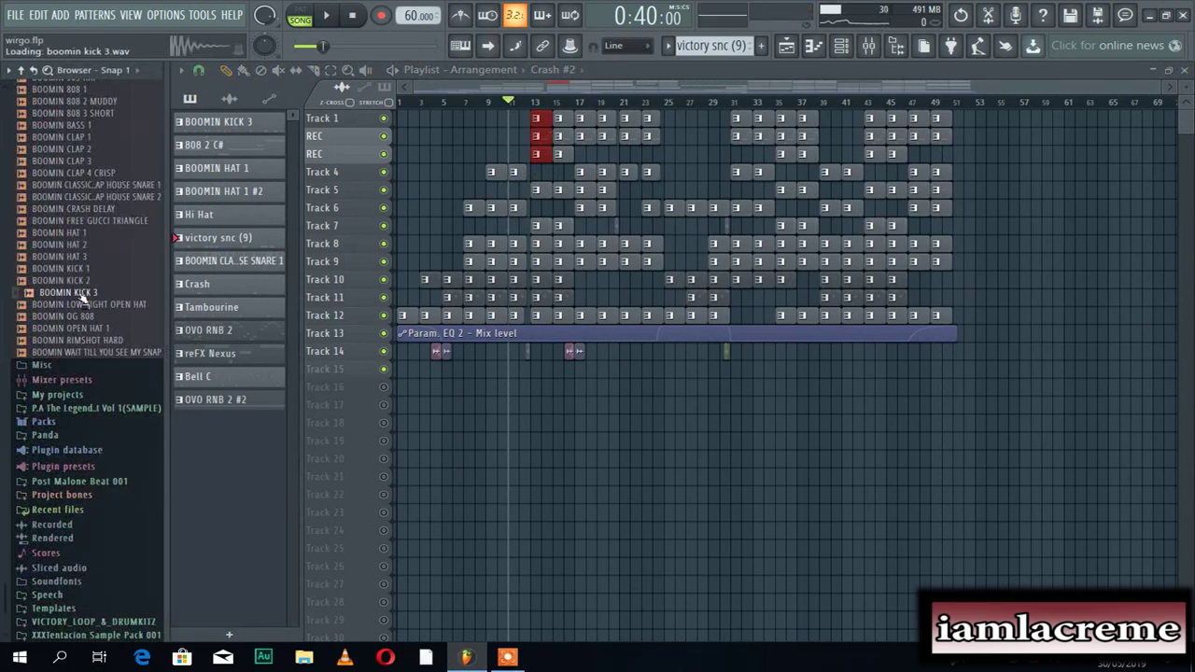
click(843, 48)
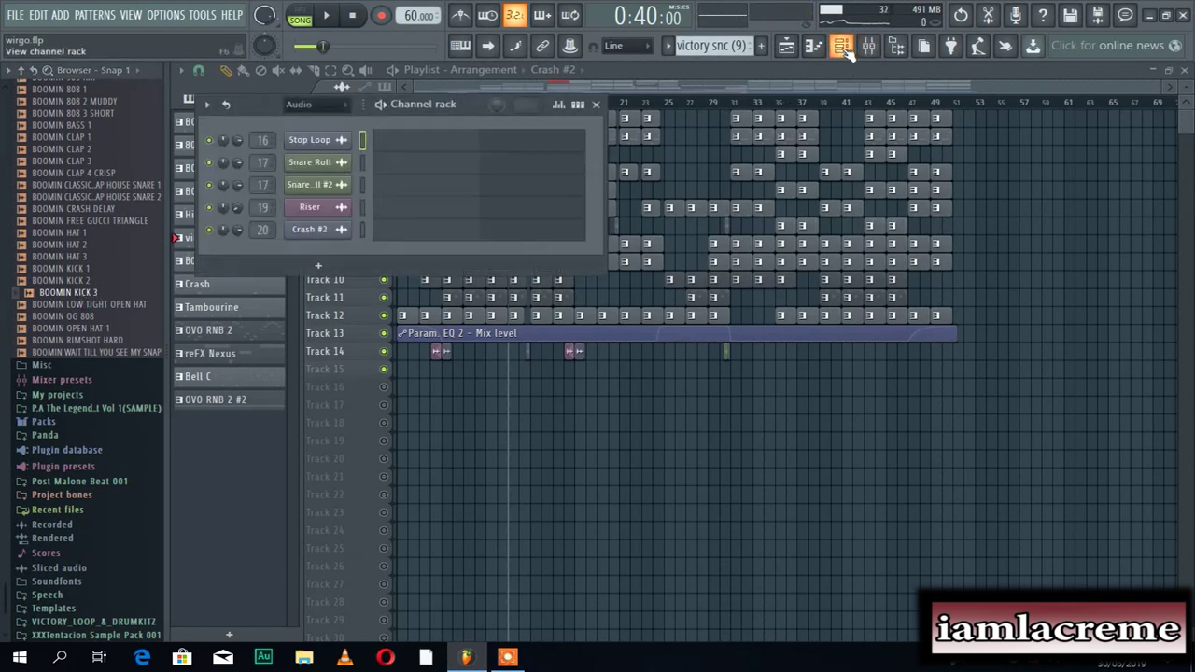
click(844, 49)
Collapse the METRO BOOMIN folder and expand the XXXTentacion Sample Pack 001 folder in the browser
scroll(56, 331, up, 8)
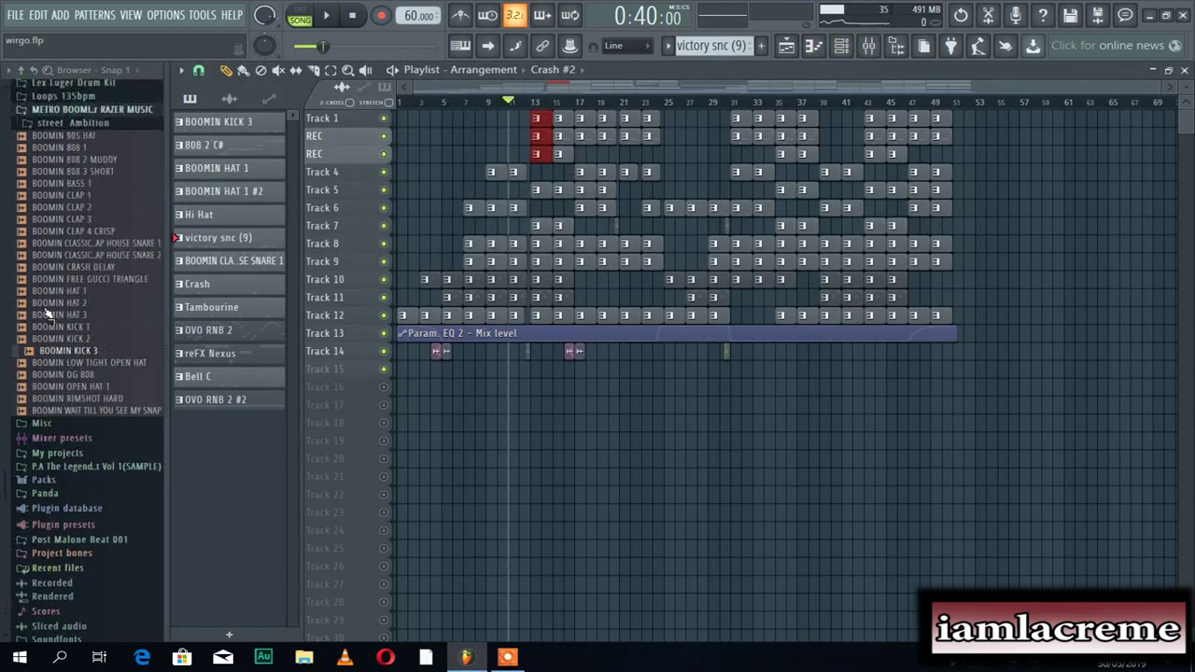
click(54, 340)
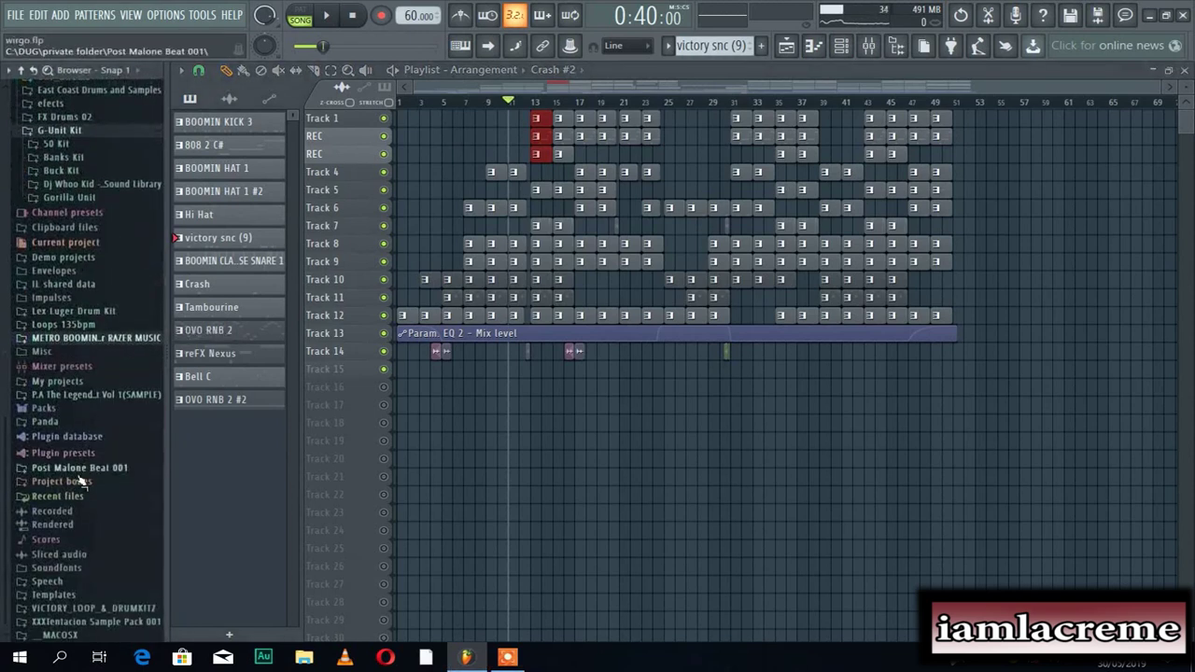
click(72, 621)
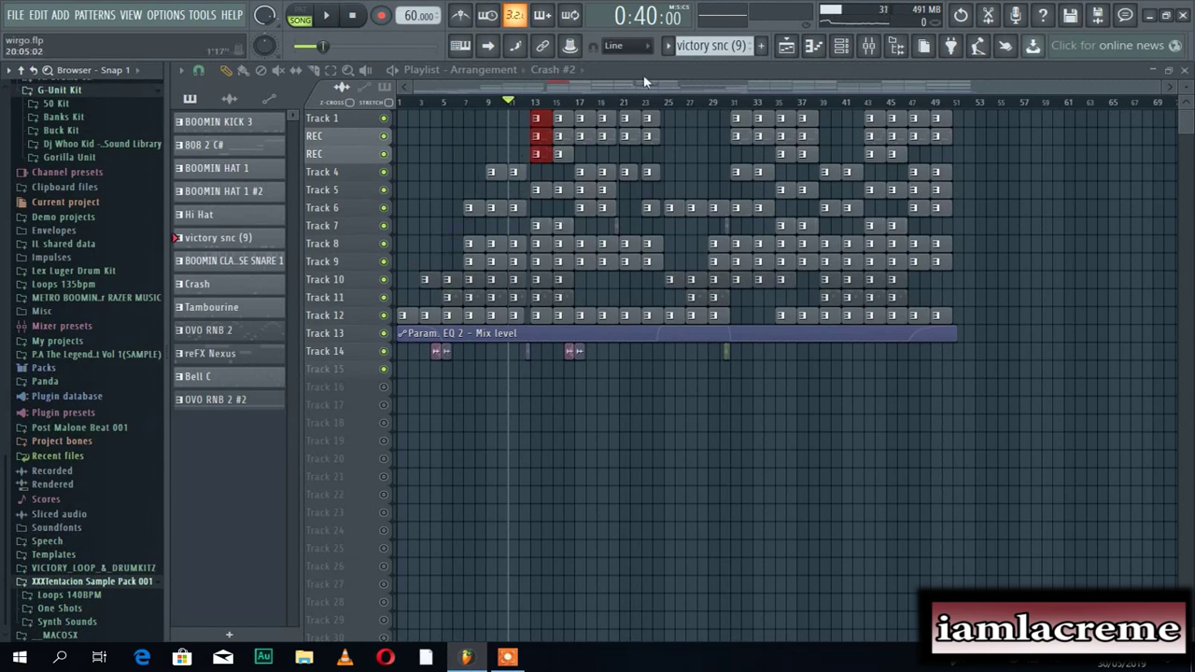
Solo the BOOMIN KICK 3 mixer track and play it back from bar 13
click(869, 48)
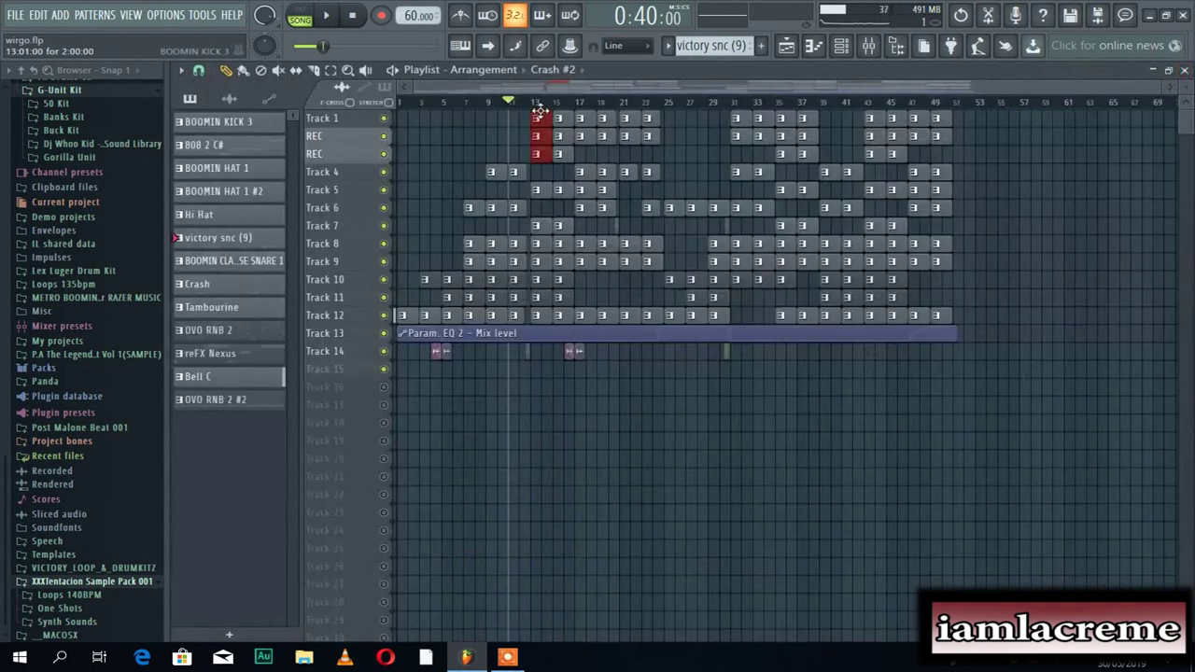
click(868, 45)
key(space)
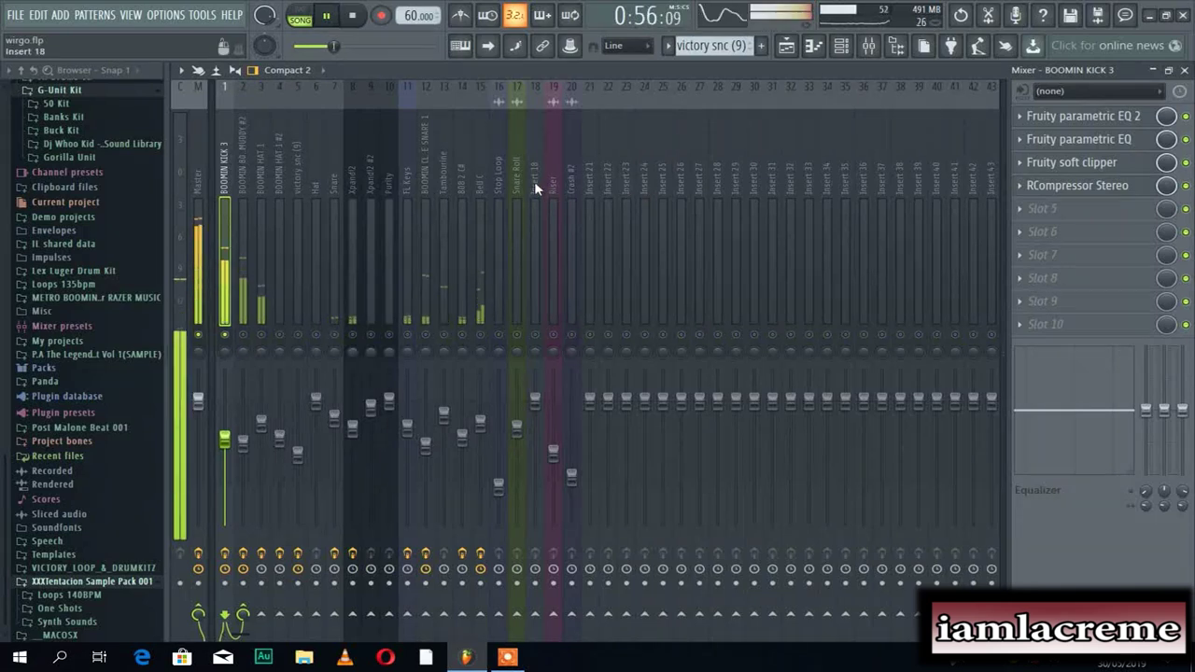
key(space)
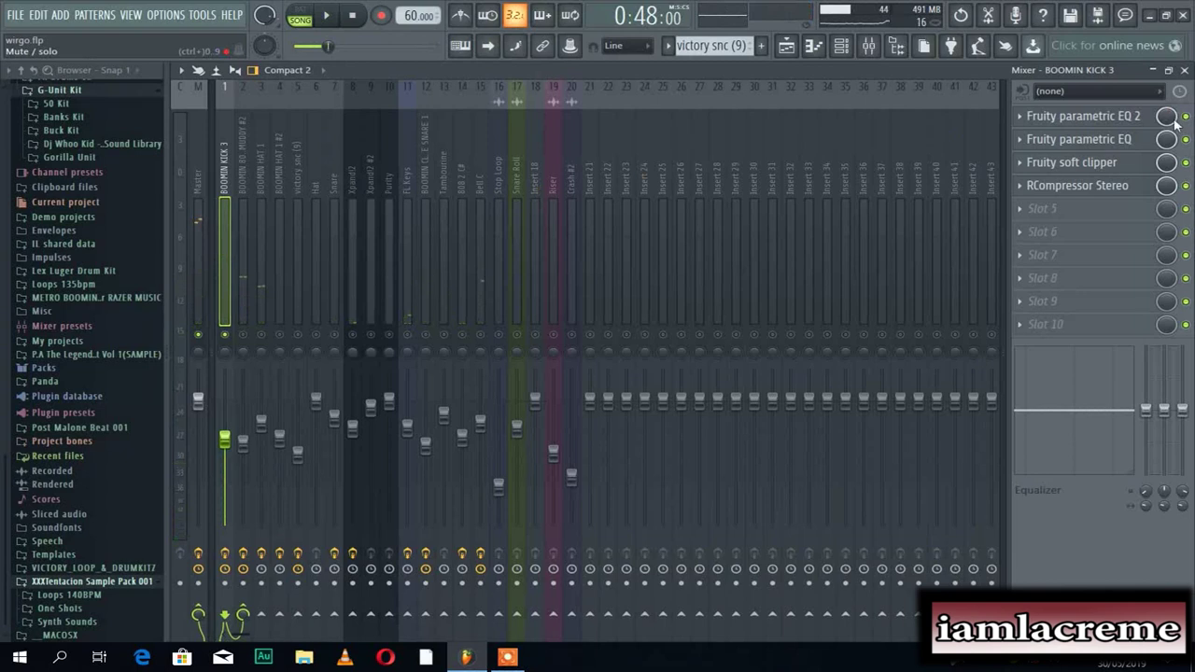
Bypass all four effects on the BOOMIN KICK 3 insert and play the unprocessed kick
click(1060, 120)
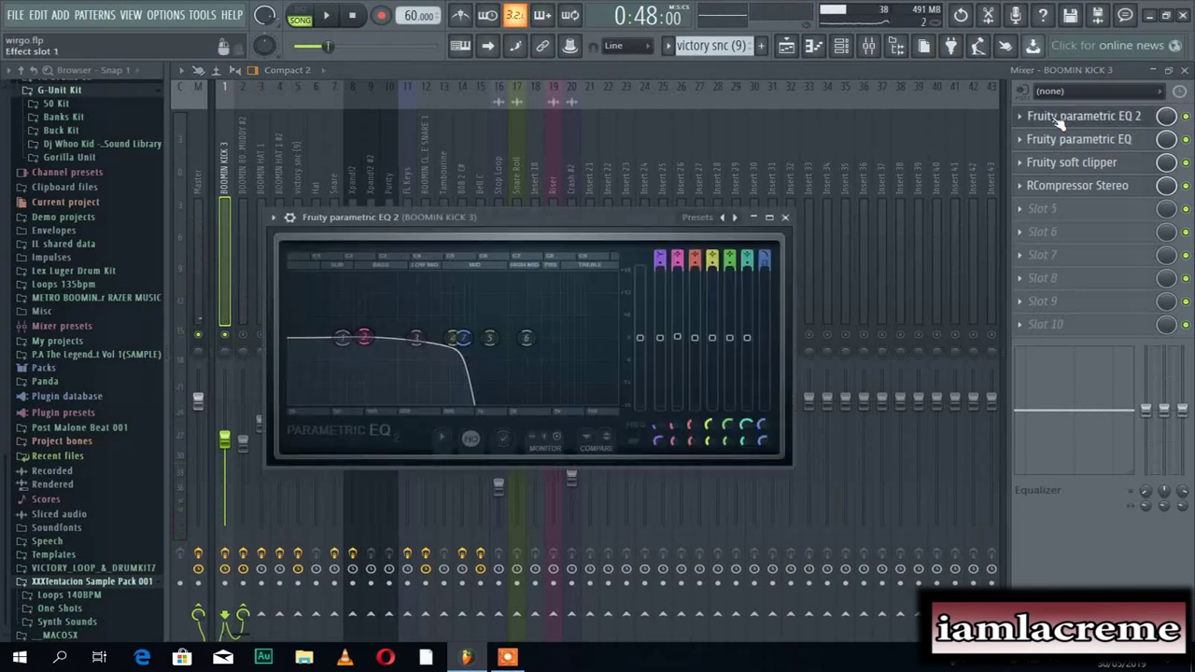
click(1060, 119)
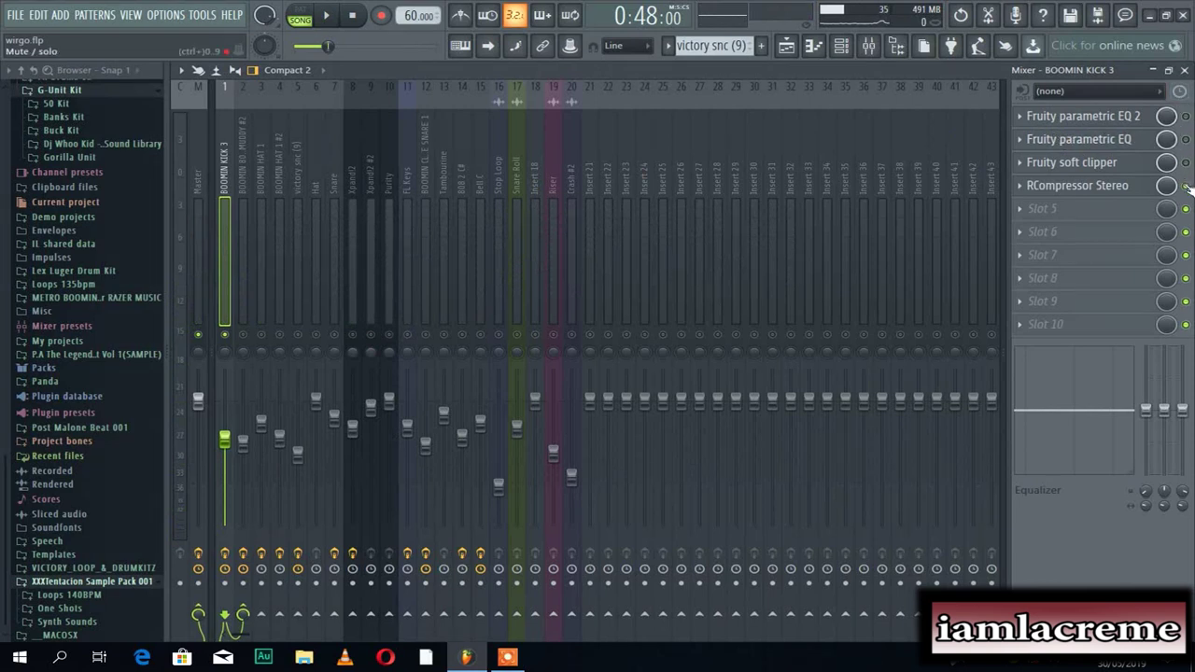
key(space)
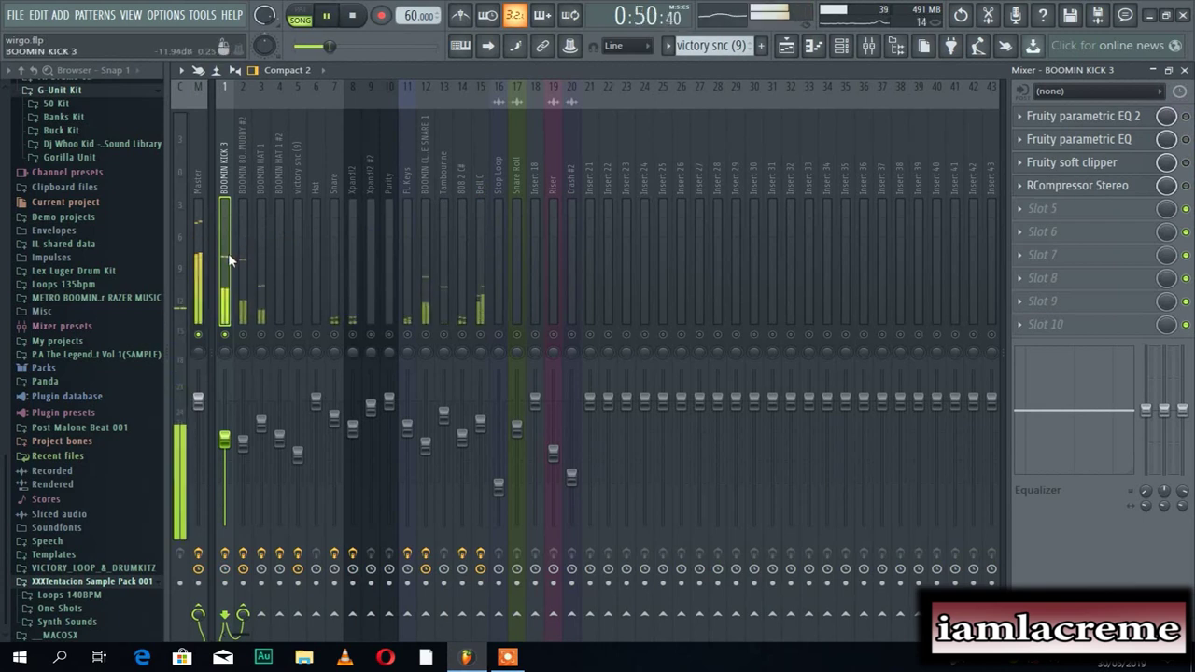
key(space)
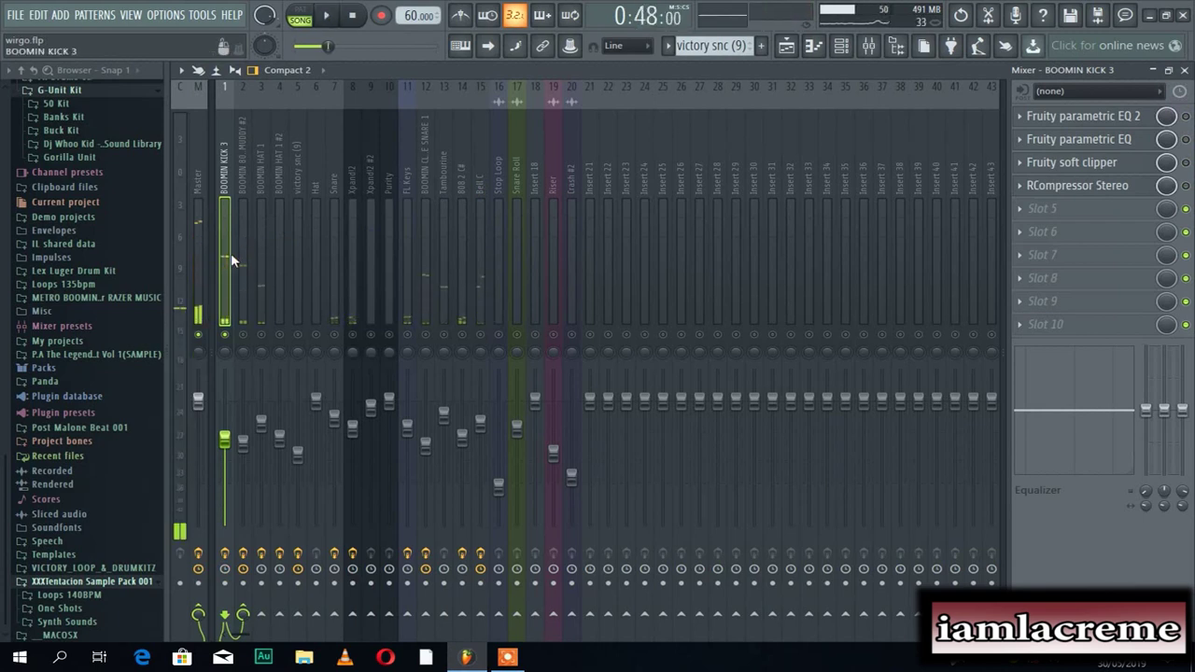
Reset the kick's Fruity parametric EQ 2 to the Default preset
click(1078, 117)
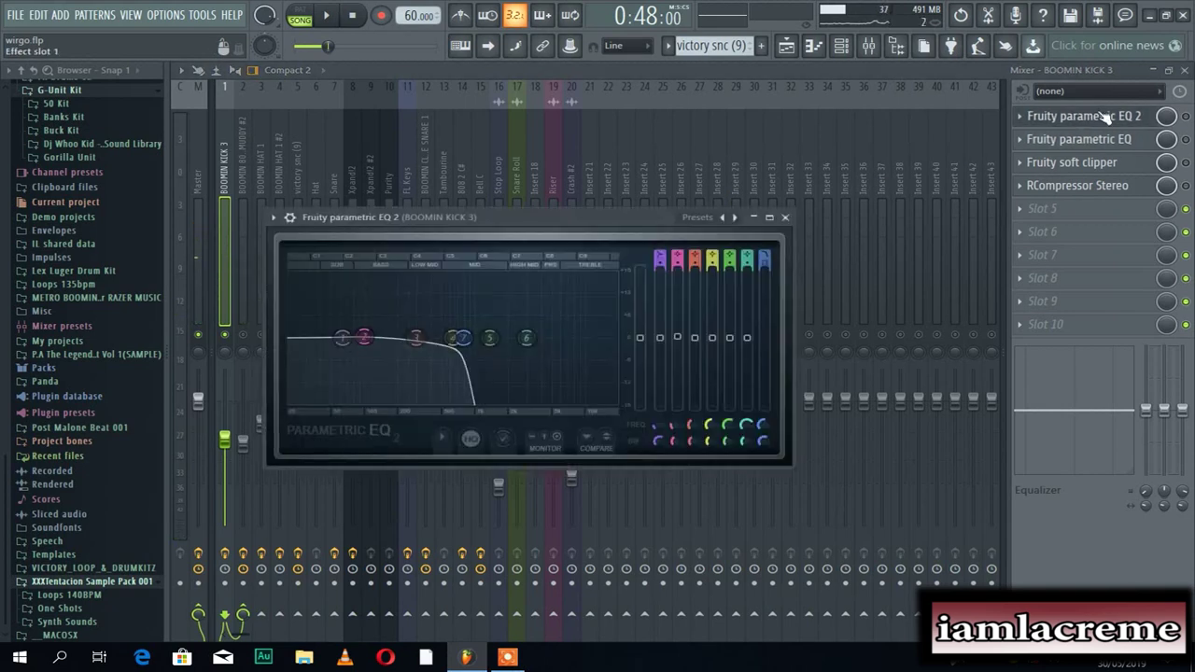
click(1105, 120)
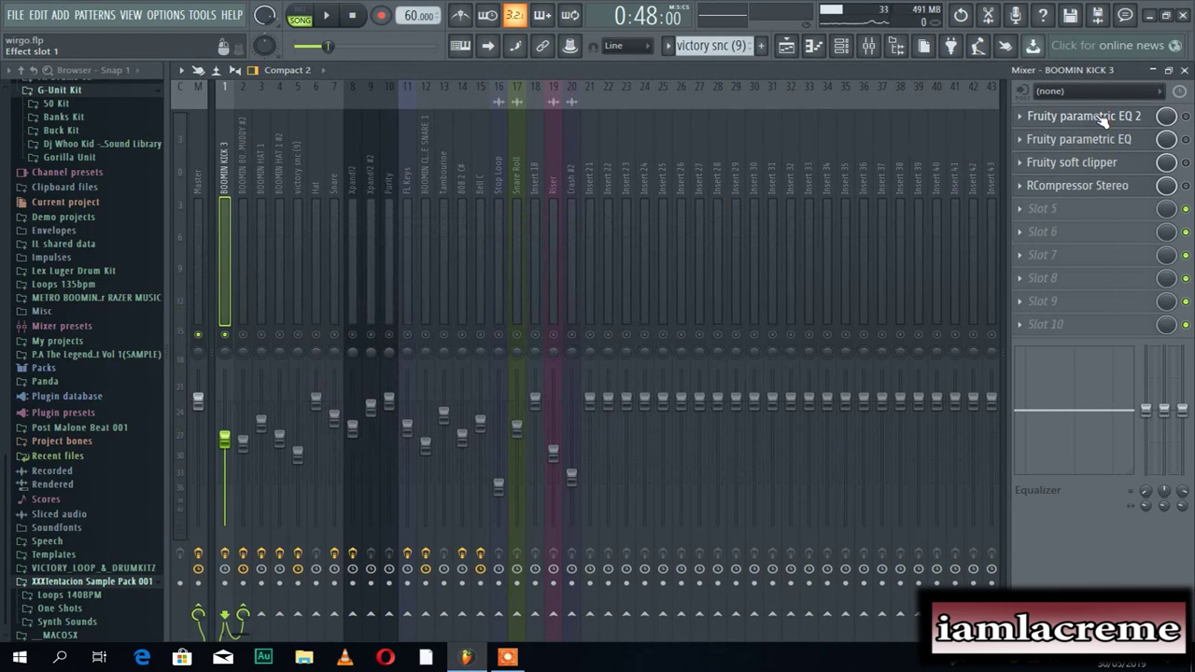
click(1104, 121)
click(1104, 121)
click(1104, 120)
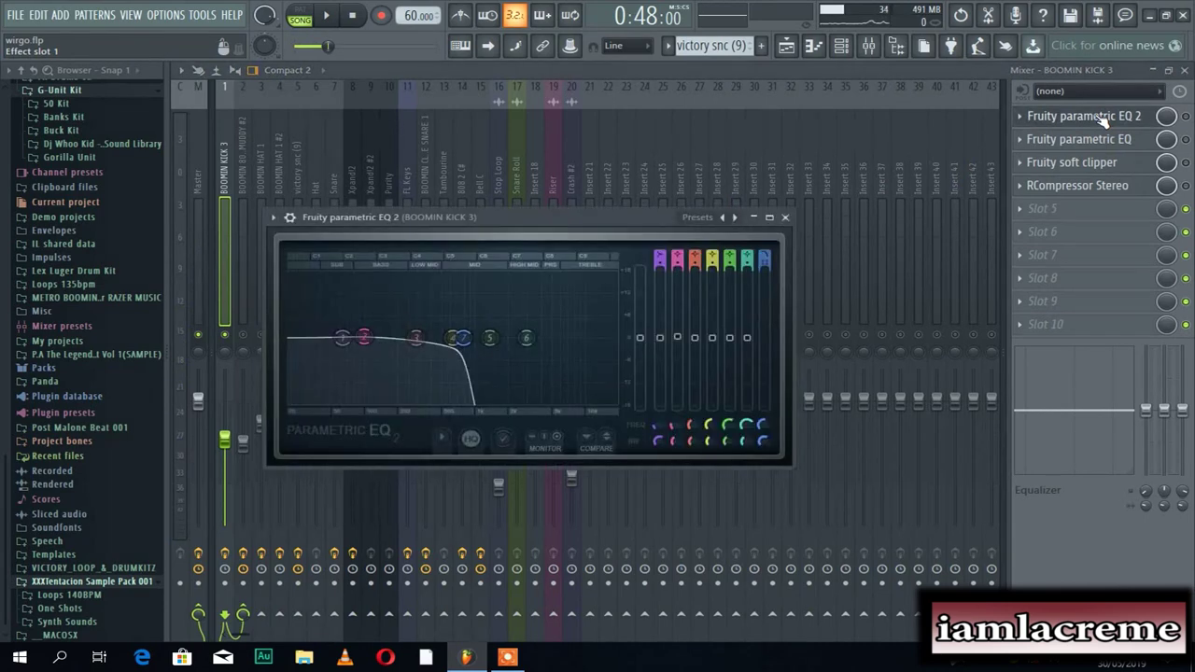
click(1097, 121)
click(1083, 120)
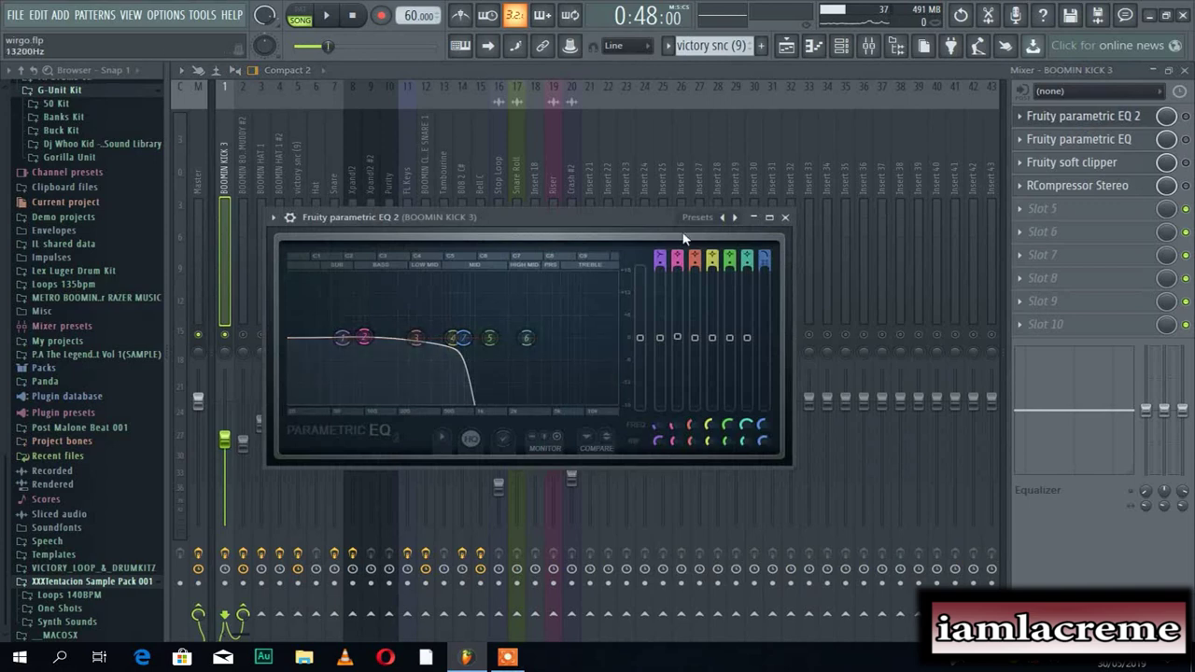
click(736, 217)
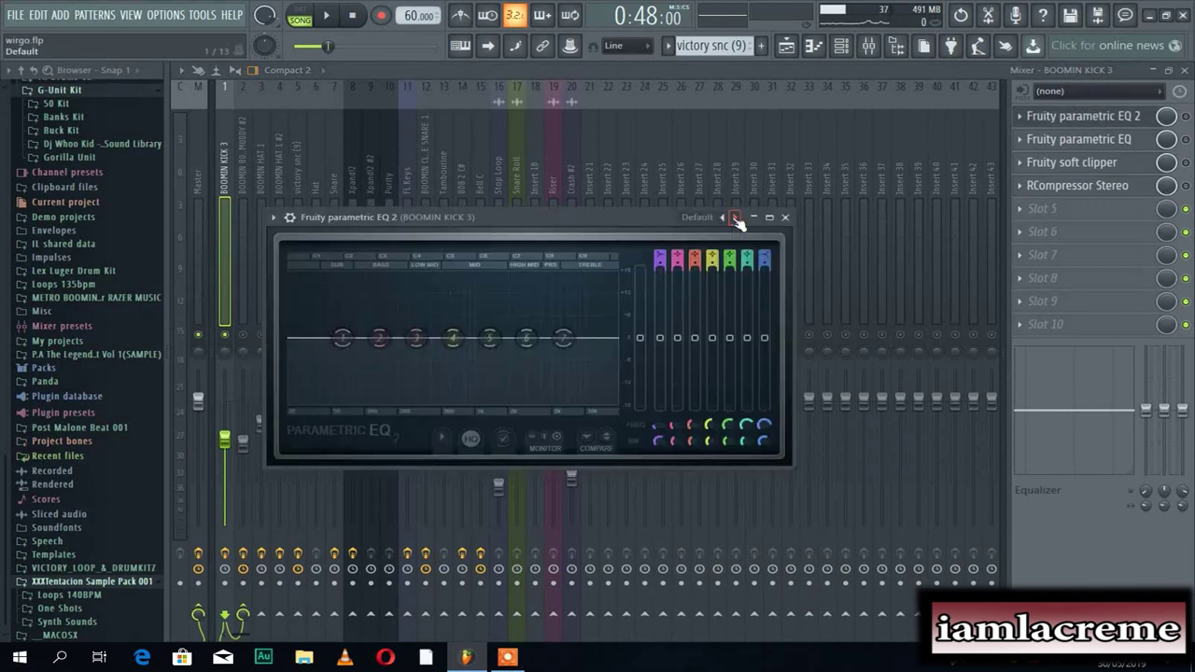
drag(474, 219, 436, 158)
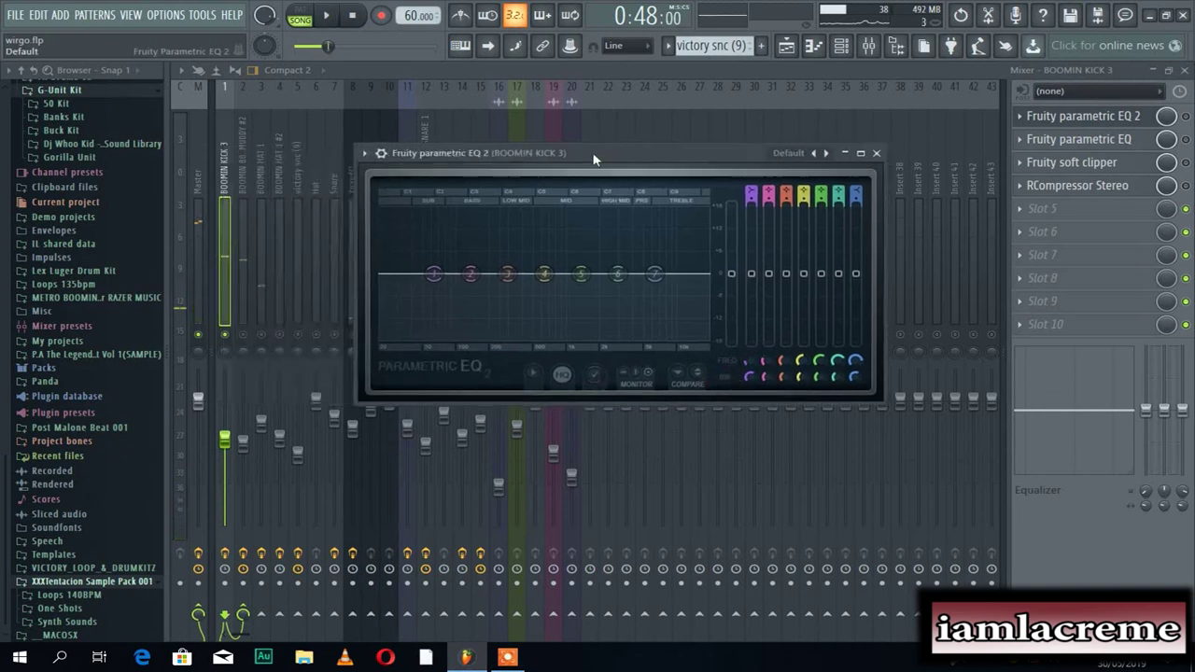
click(1111, 117)
Enable Fruity parametric EQ 2 on the kick and play the soloed track to examine its frequency spectrum
key(space)
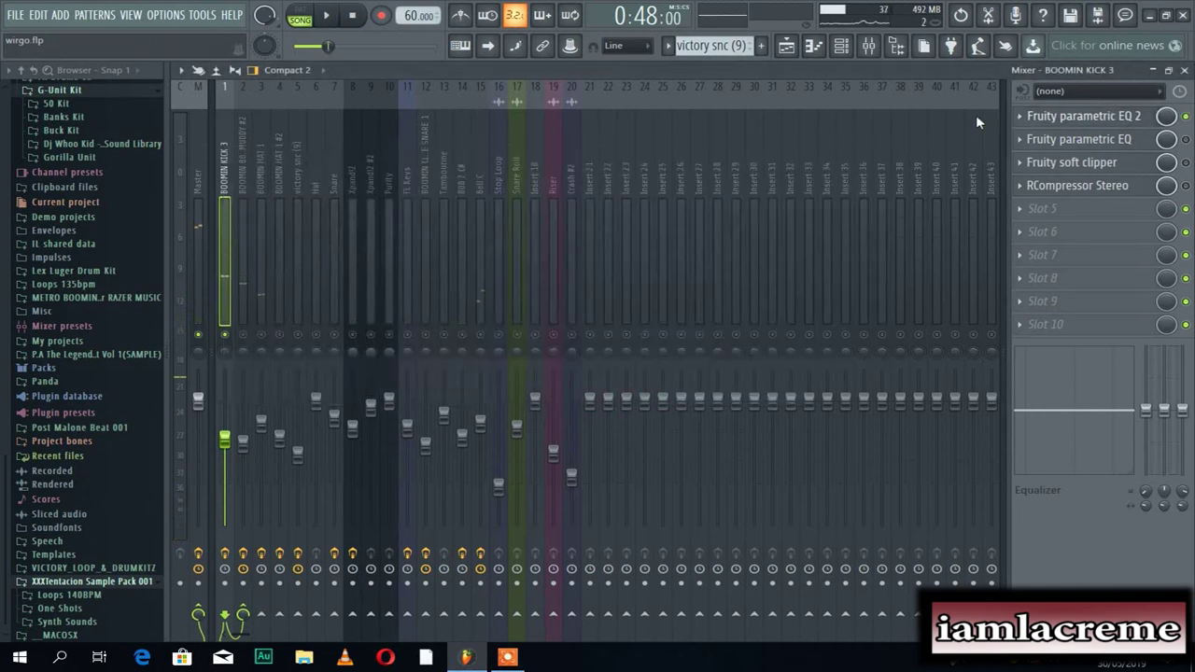
click(1067, 116)
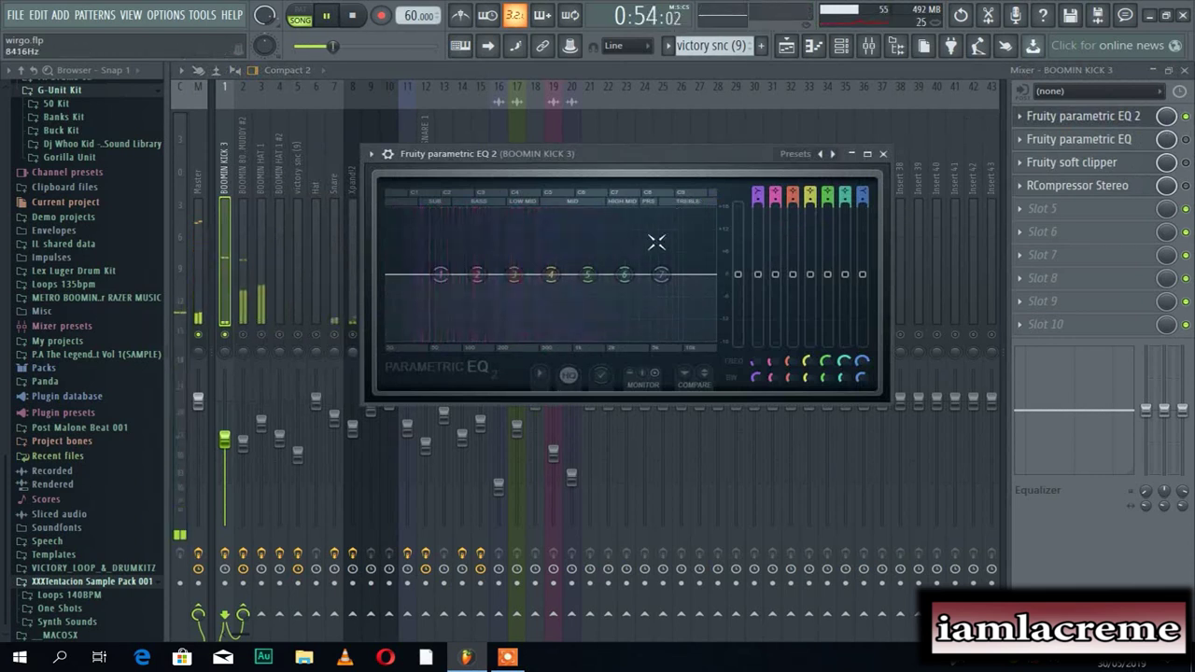
key(space)
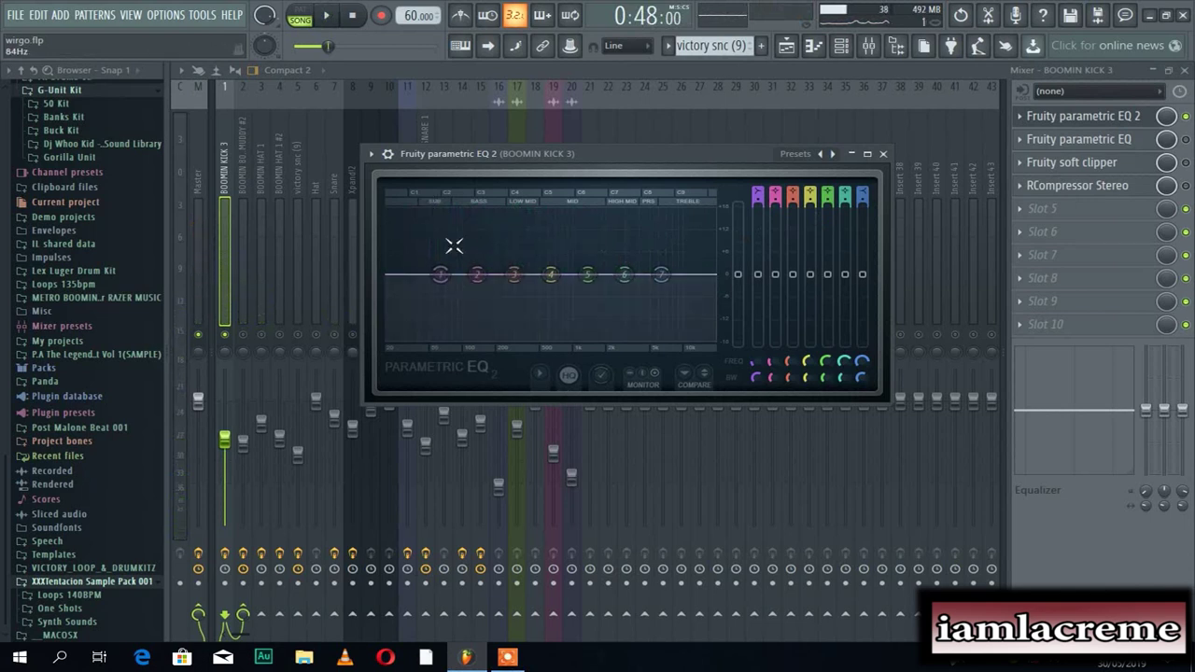
key(space)
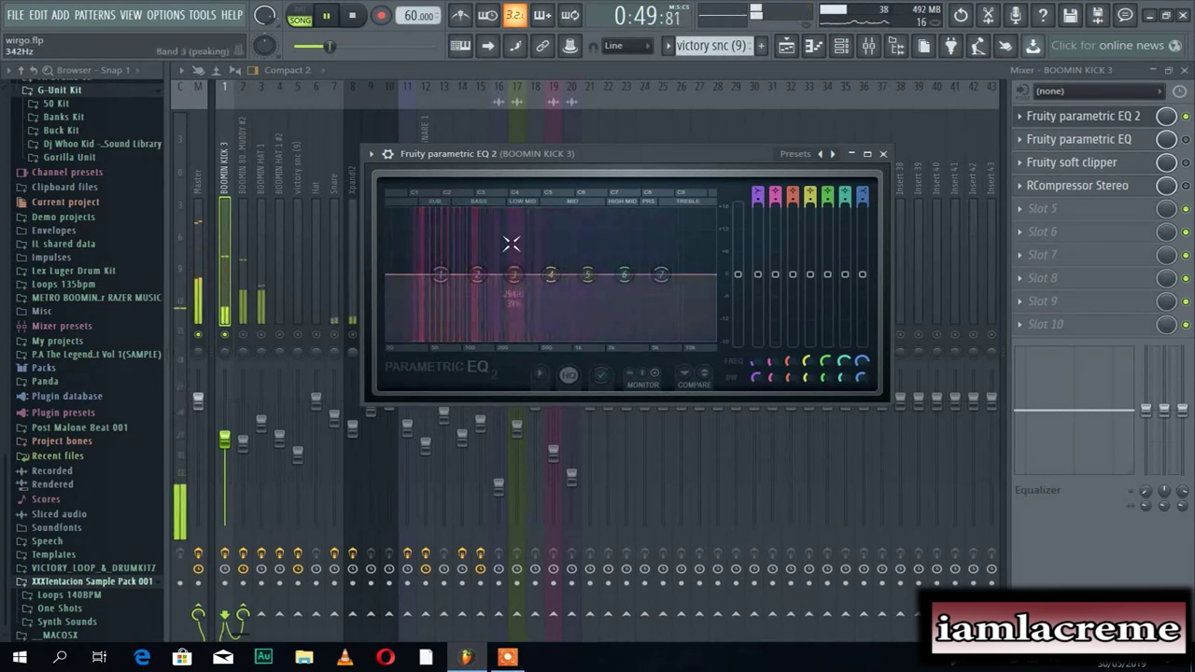
key(space)
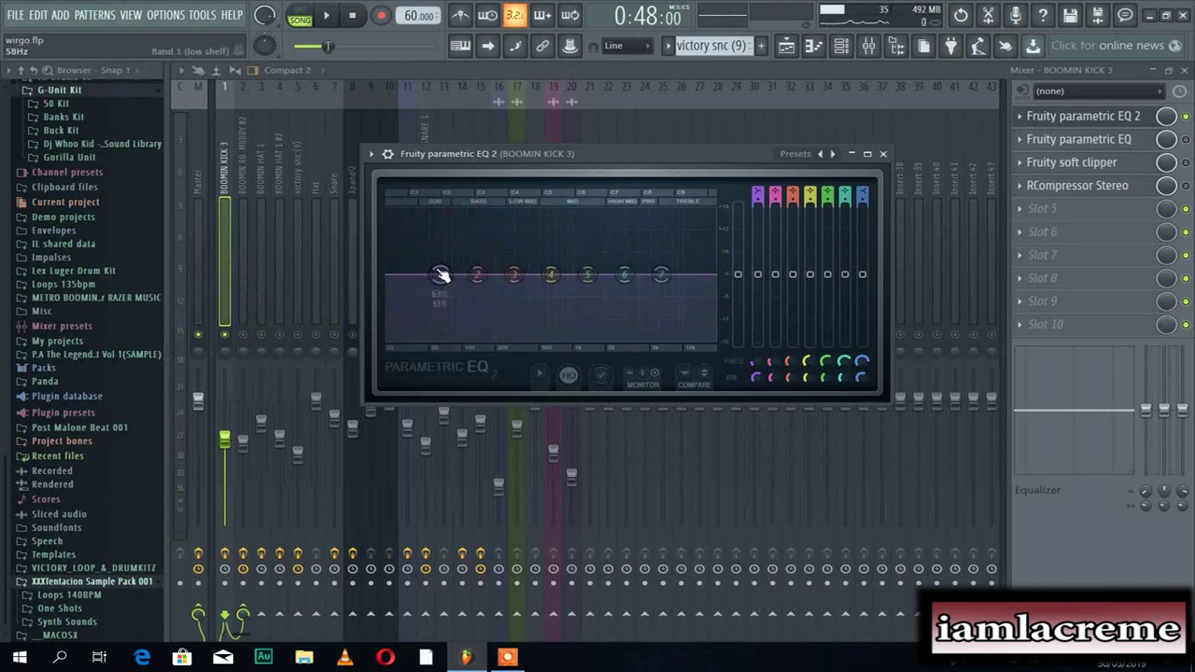
Change band 7 of the kick's Parametric EQ 2 to low pass and audition its cutoff lowered into the sub range
key(space)
key(space)
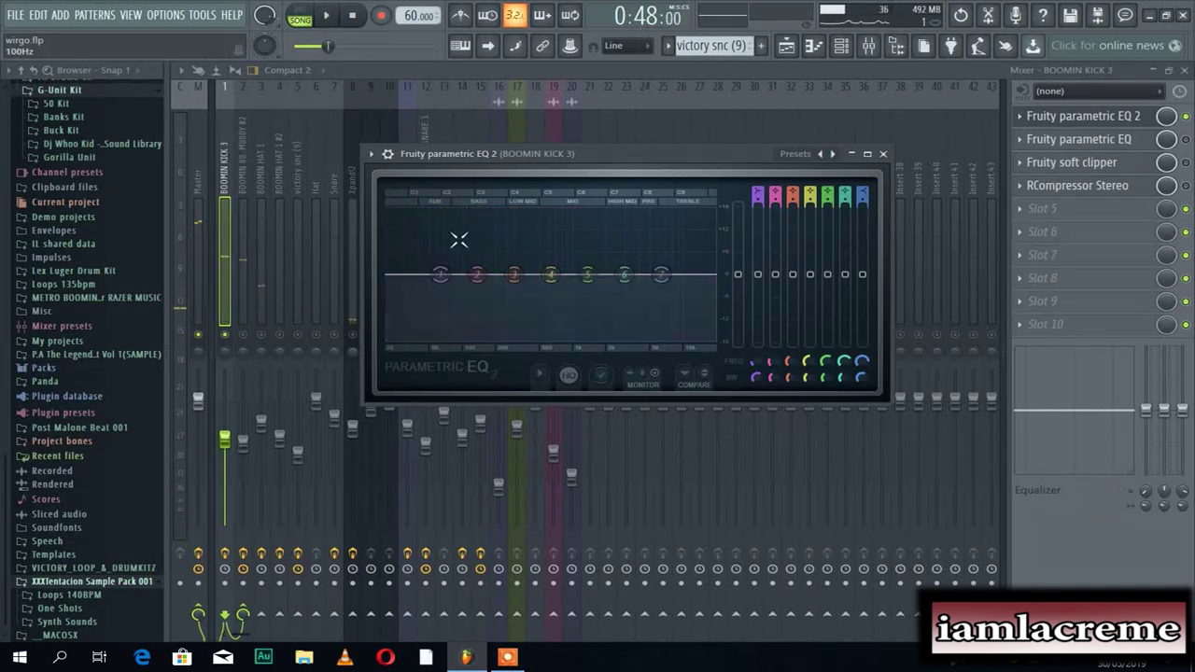
drag(863, 192, 886, 218)
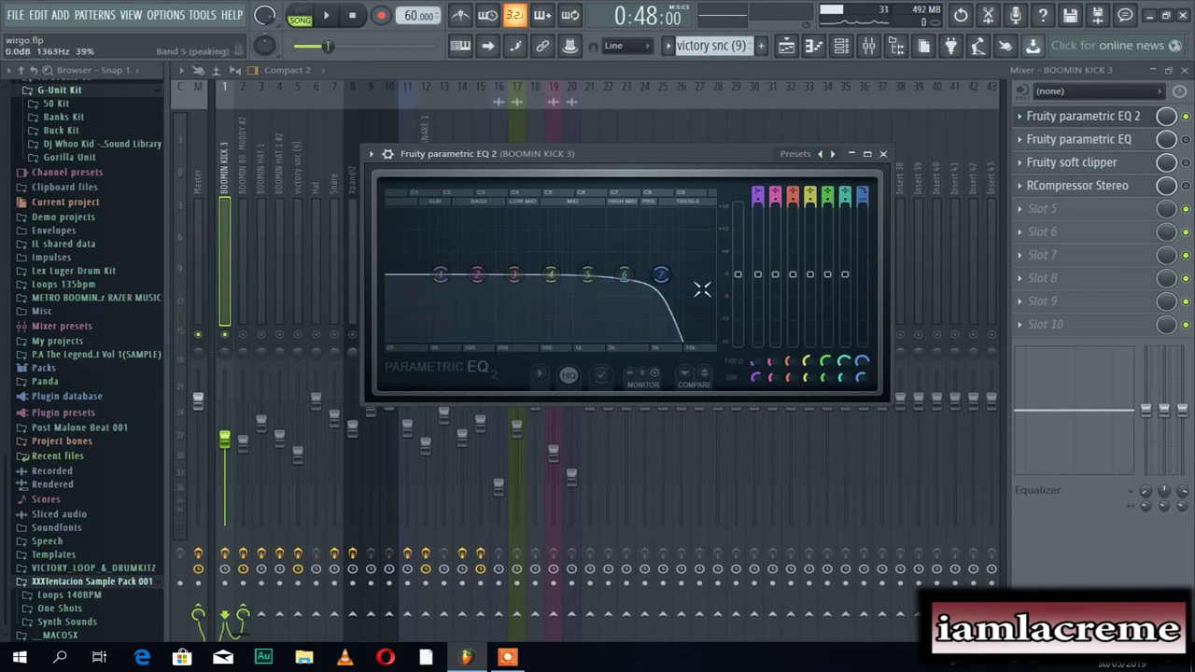
drag(662, 274, 457, 274)
key(space)
key(space)
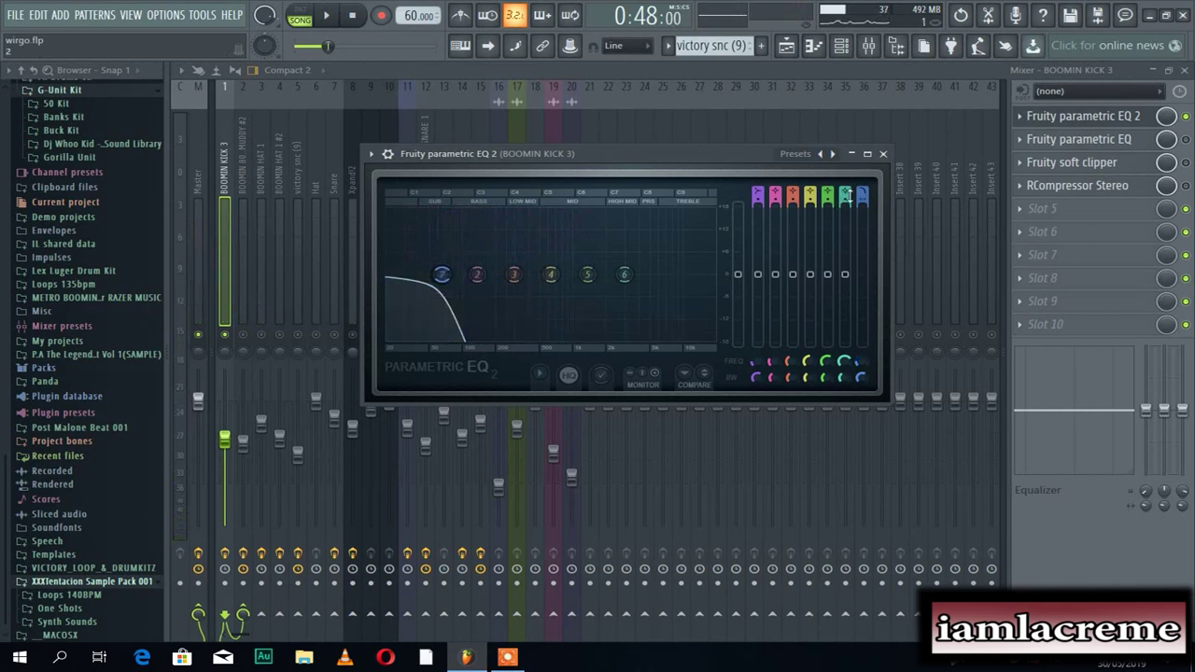
key(space)
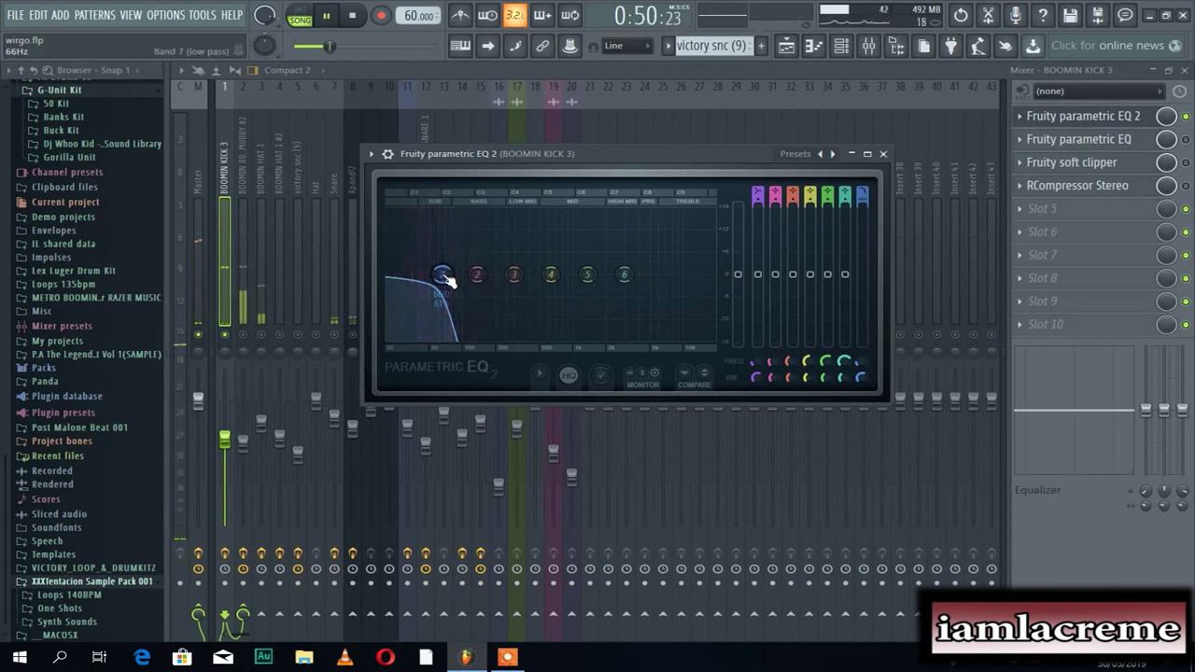
Raise band 7's low-pass cutoff to about 500 Hz while auditioning the kick, and close the EQ
drag(446, 275, 548, 277)
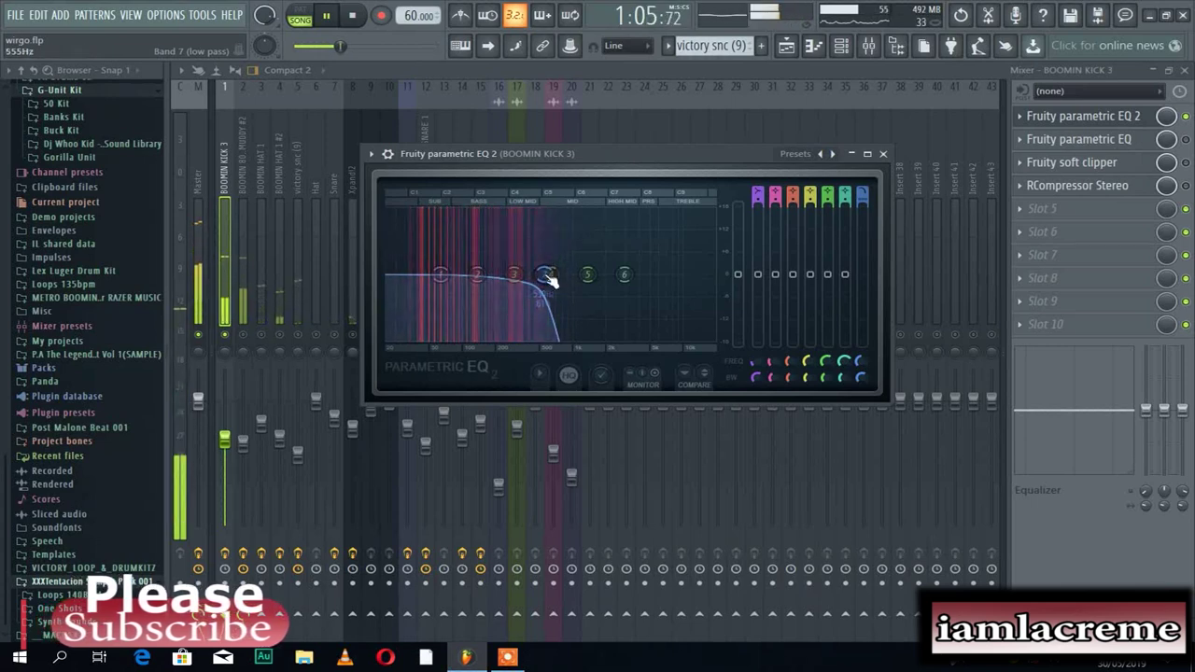
key(space)
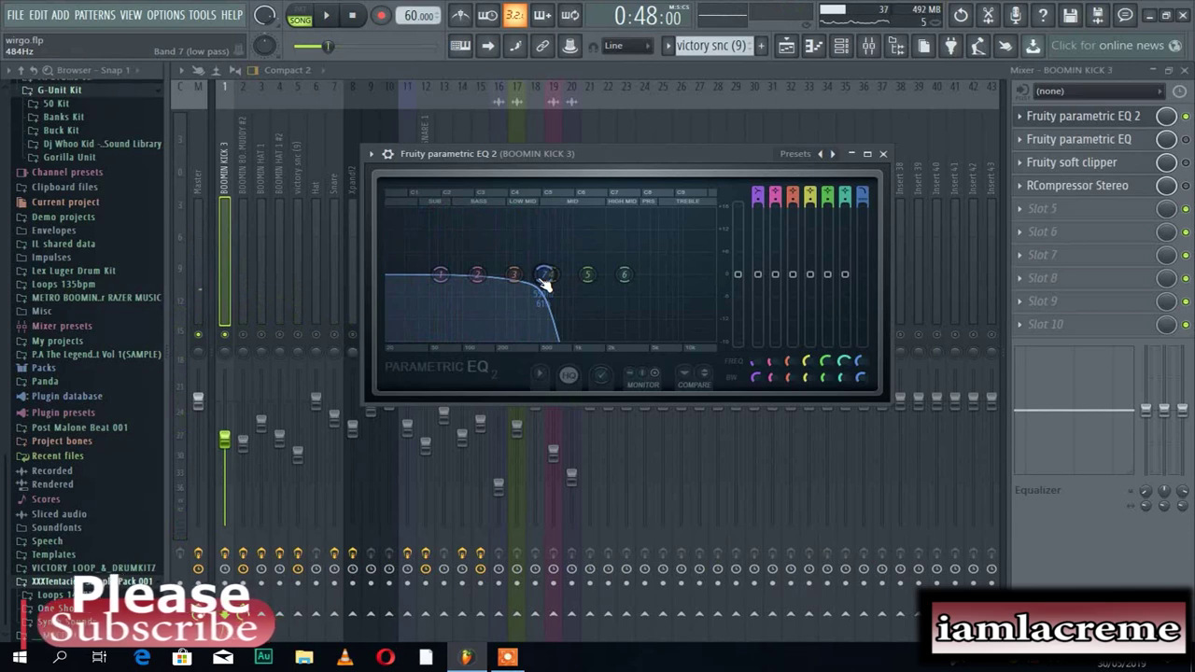
mouse_move(541, 279)
mouse_down()
mouse_move(561, 271)
mouse_move(548, 282)
mouse_up()
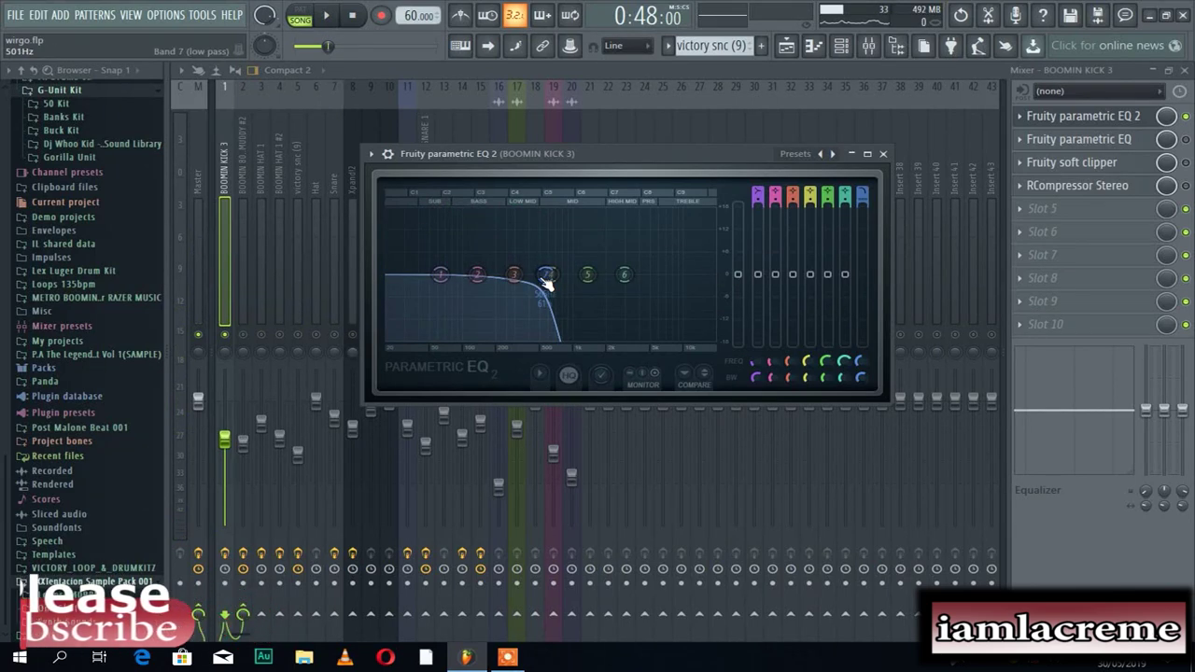
key(space)
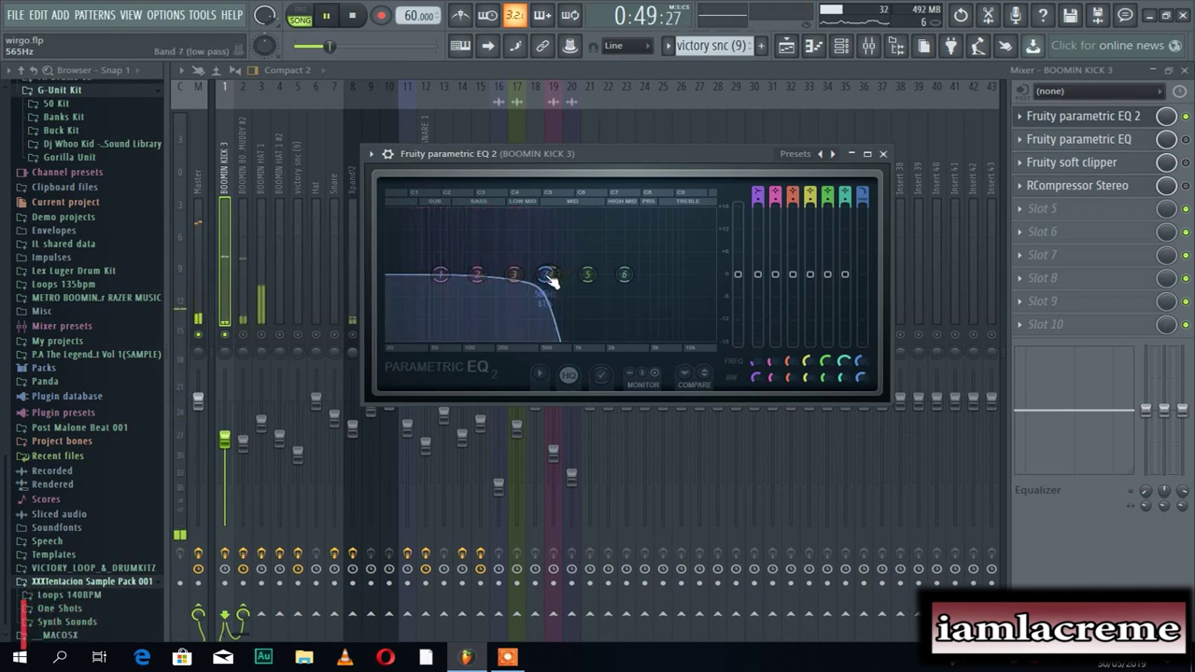
key(space)
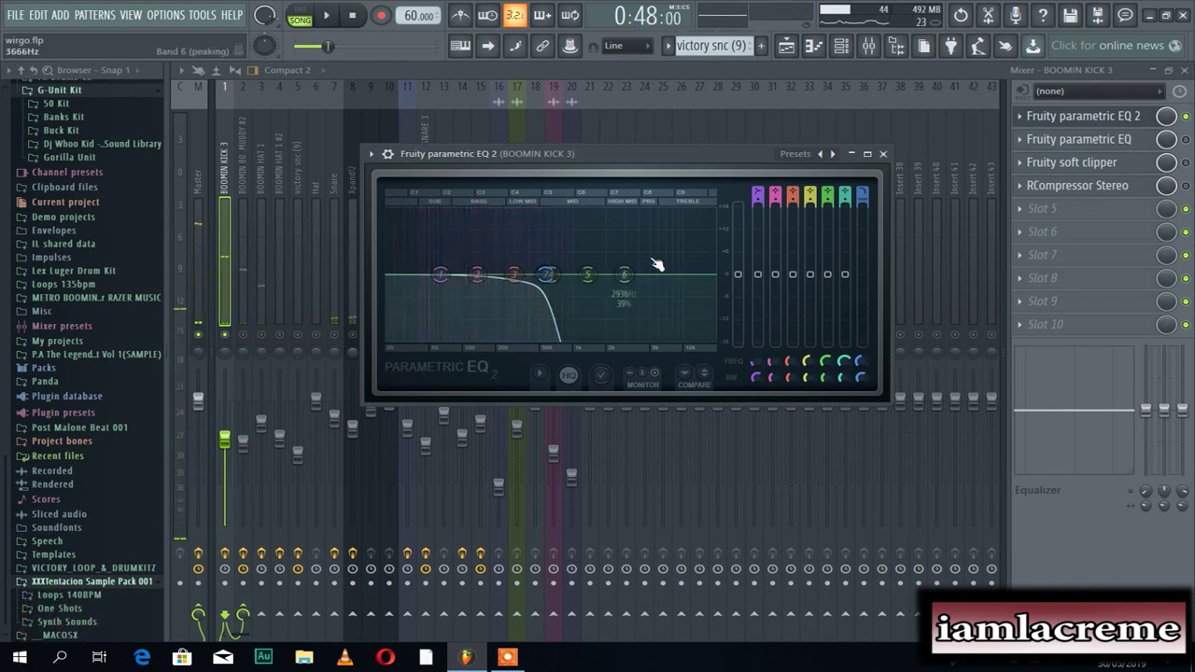
click(883, 155)
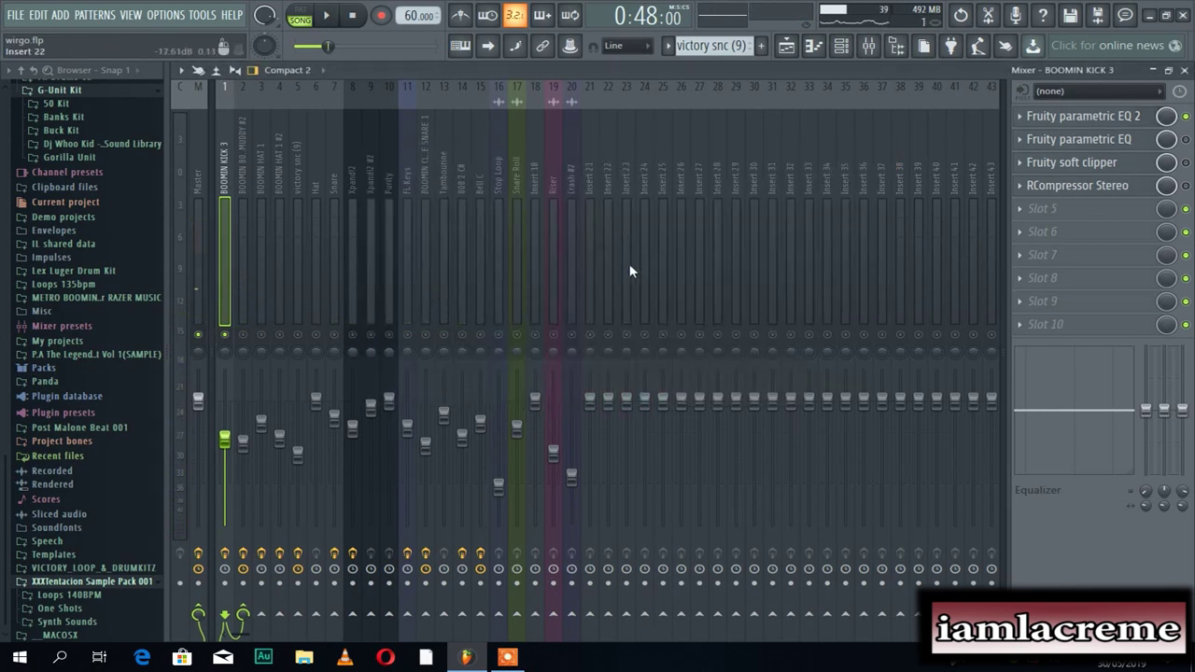
Enable Fruity parametric EQ in the second effect slot of the BOOMIN KICK 3 insert
click(1099, 118)
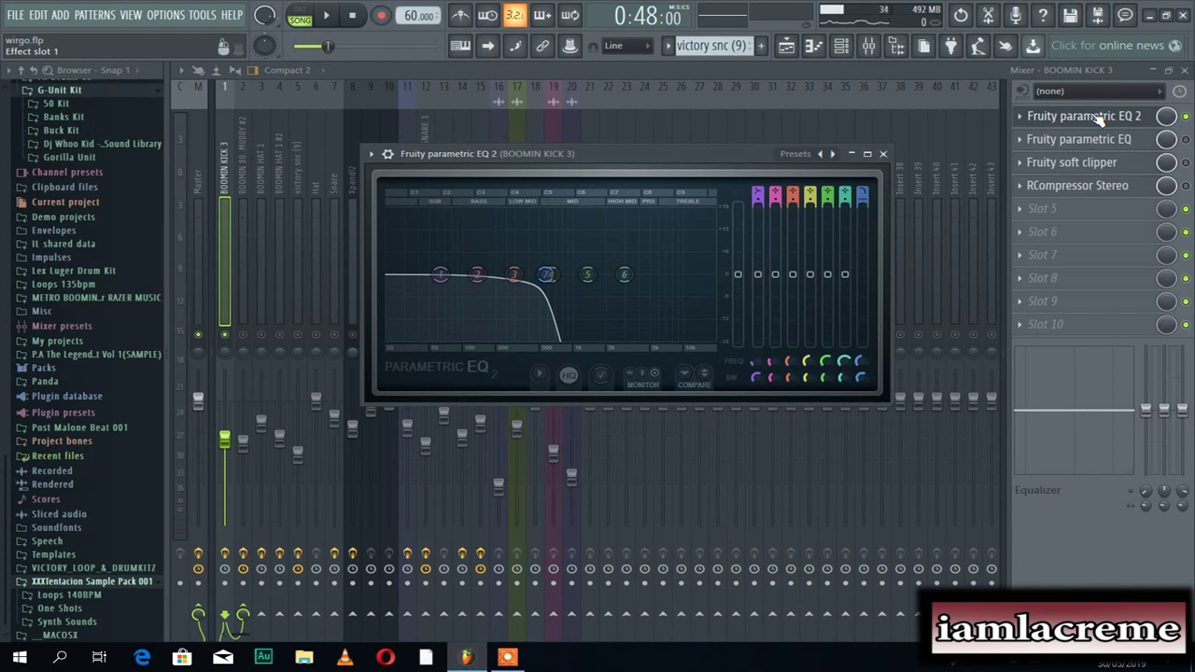
click(1099, 117)
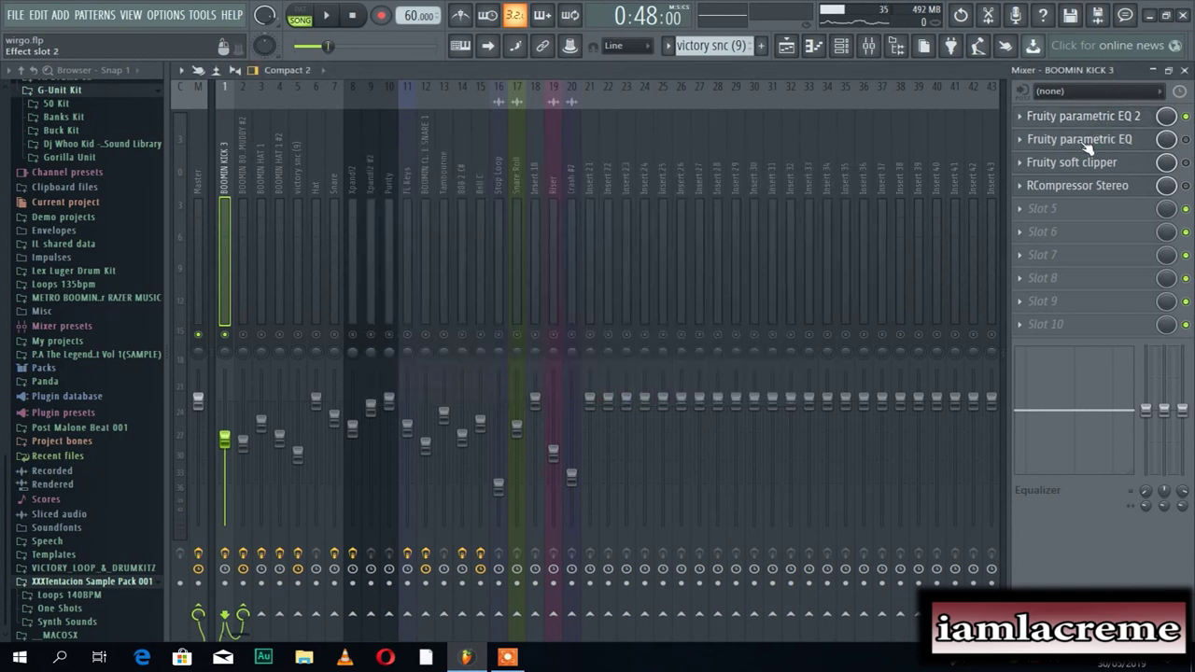
click(1086, 143)
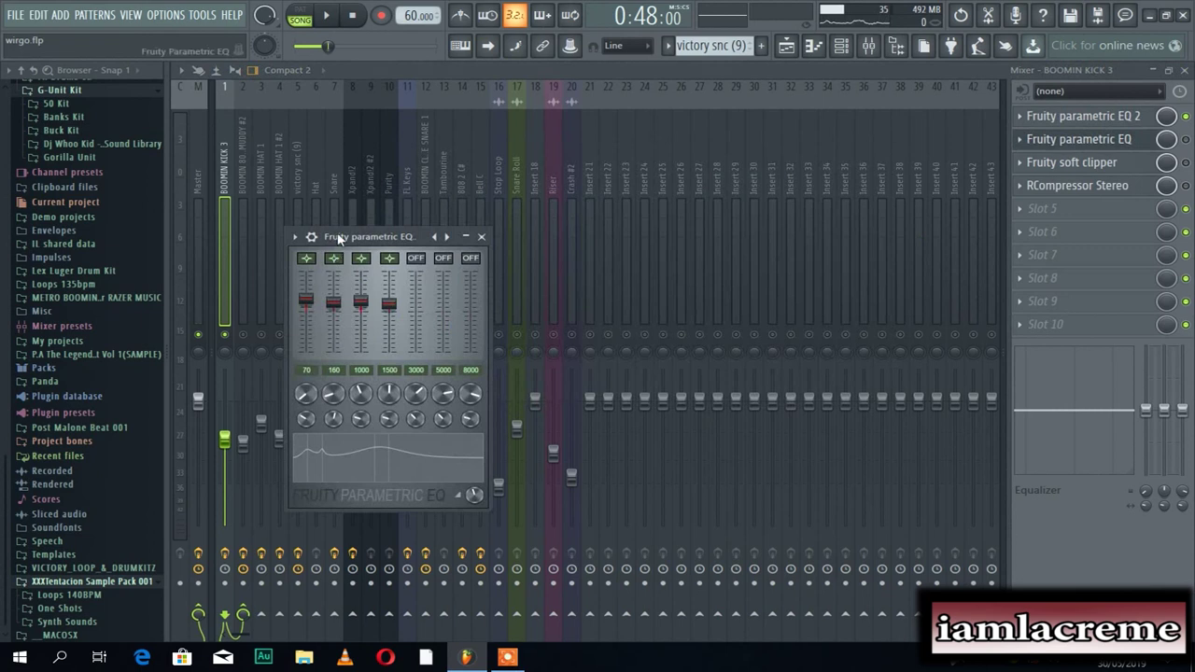
click(1083, 140)
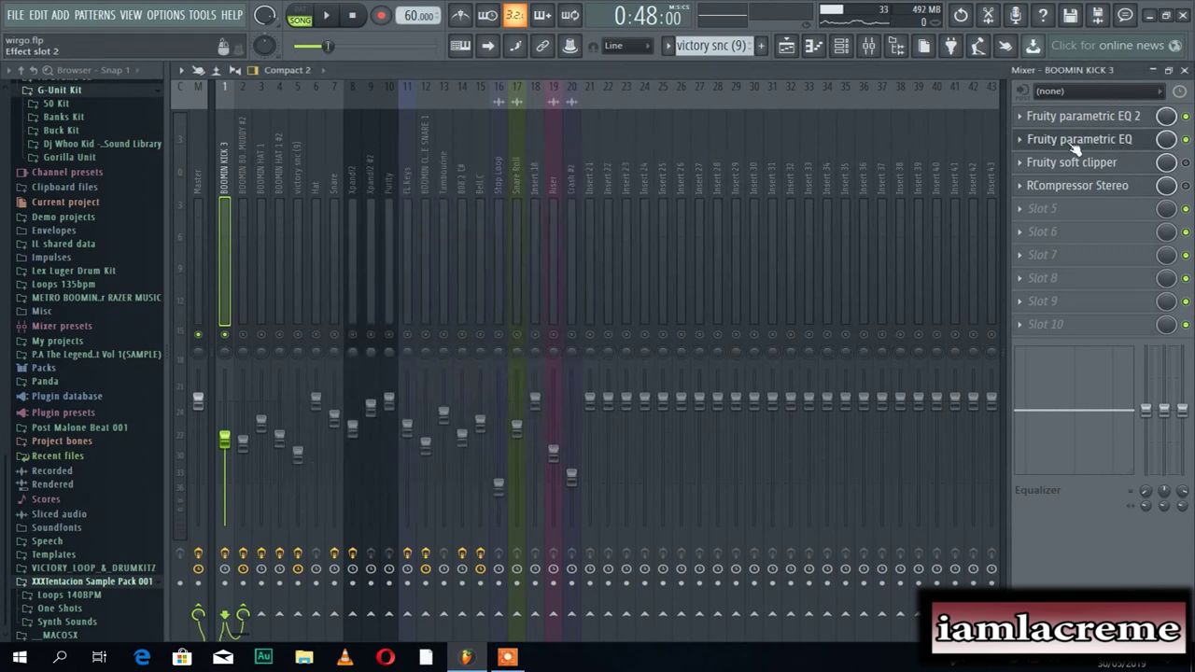
Load the BassDrum Punch preset in the kick's Fruity parametric EQ and close its window
click(1112, 144)
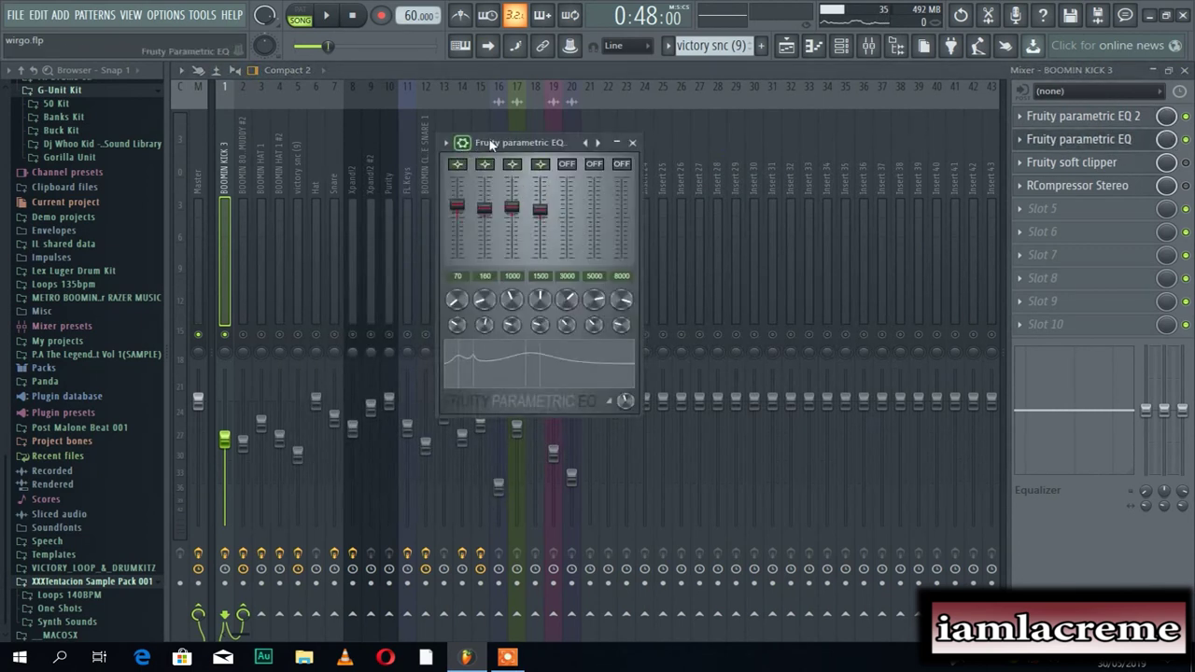
click(447, 145)
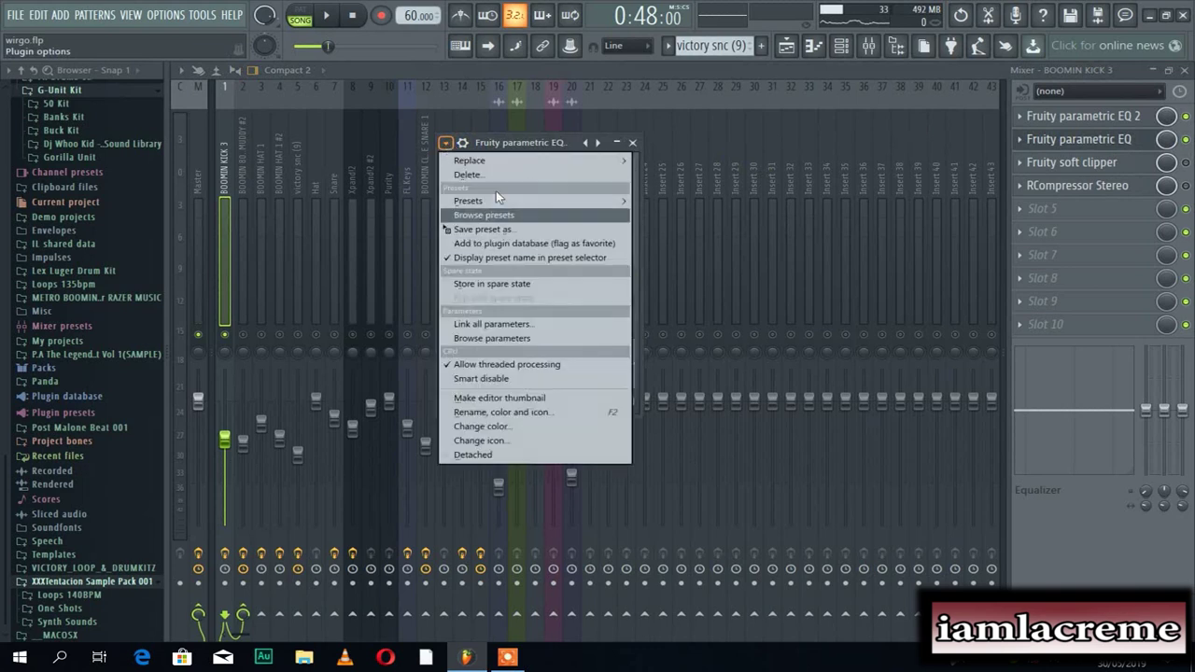
mouse_move(532, 205)
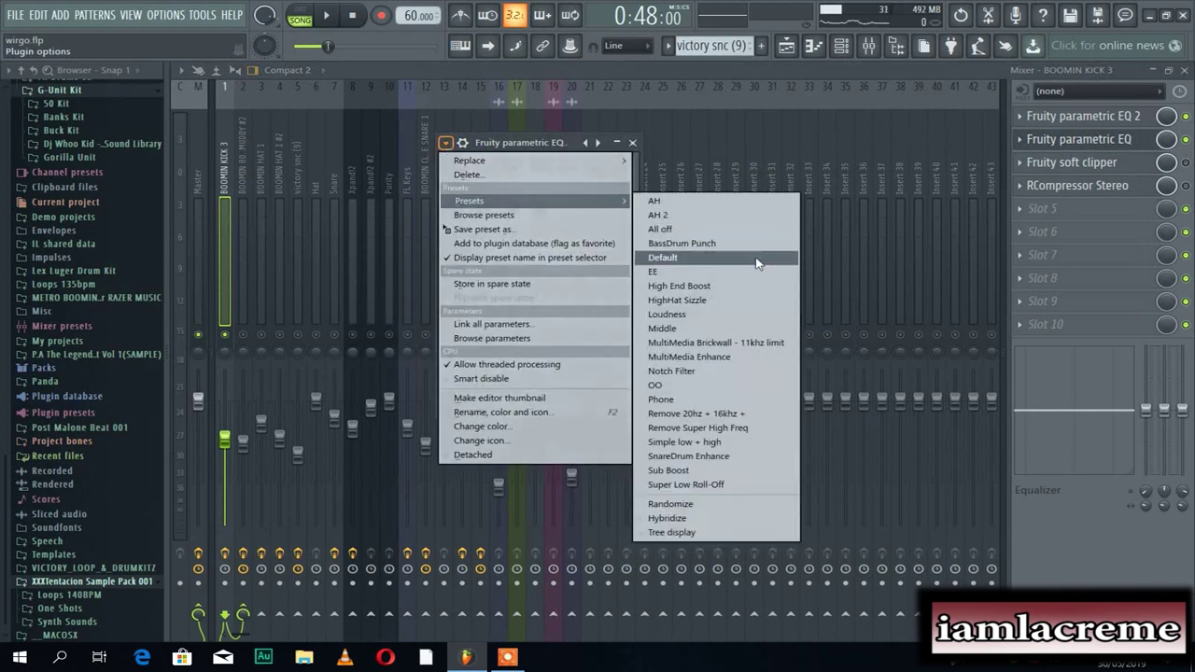
click(680, 244)
mouse_move(508, 146)
mouse_down()
mouse_move(508, 134)
mouse_move(519, 147)
mouse_up()
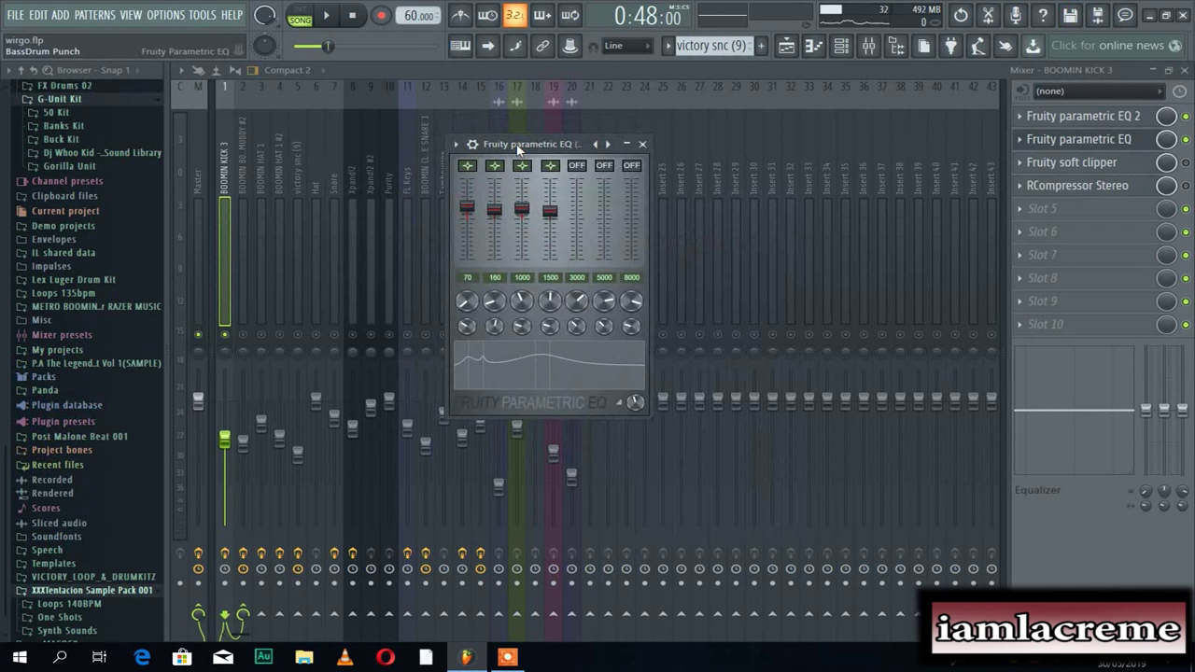
drag(518, 147, 502, 154)
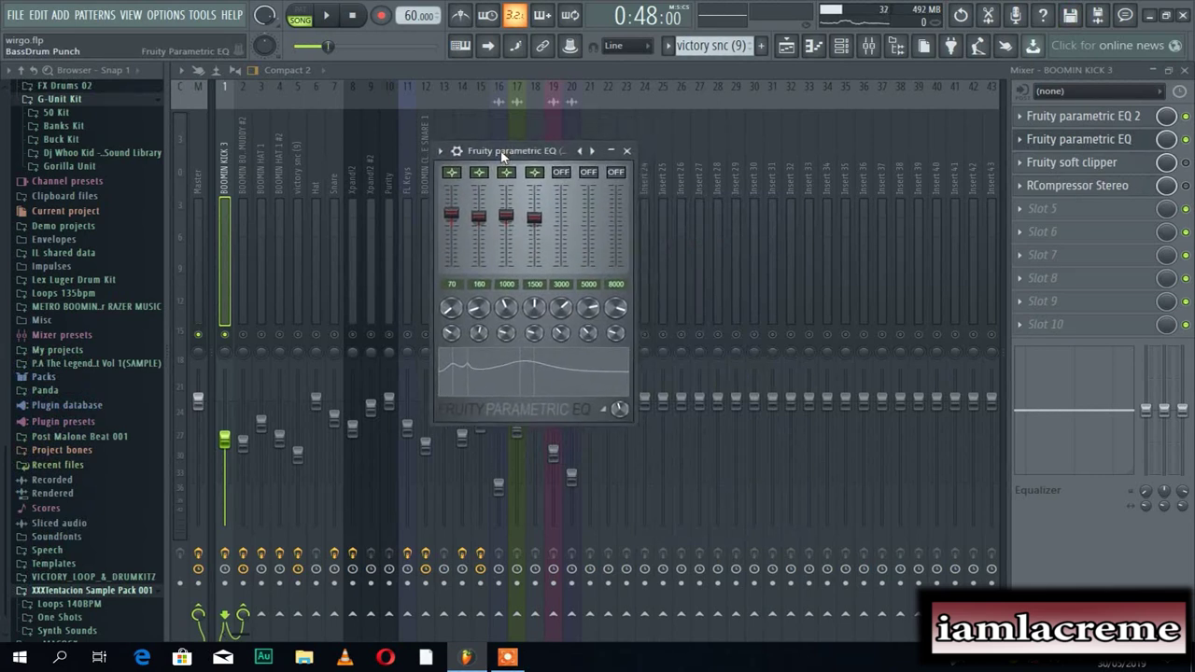
click(627, 152)
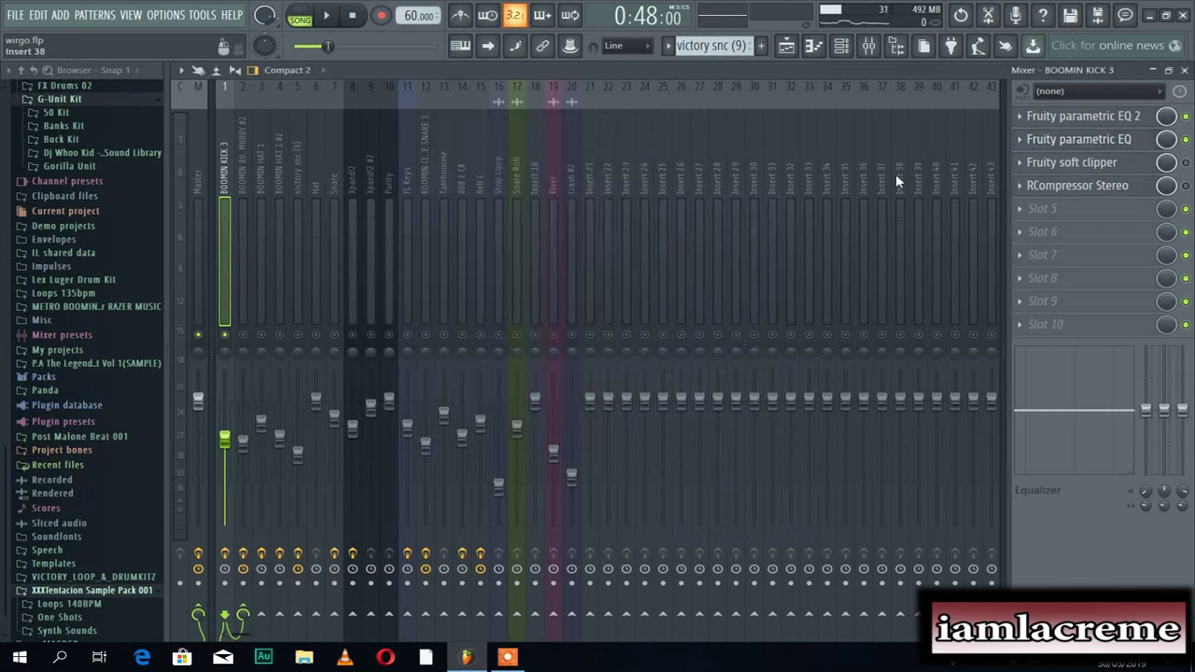
Review the kick's two EQs and play the soloed kick with Fruity parametric EQ on and off to compare the sound
click(1069, 140)
click(1069, 140)
click(1074, 119)
mouse_move(476, 276)
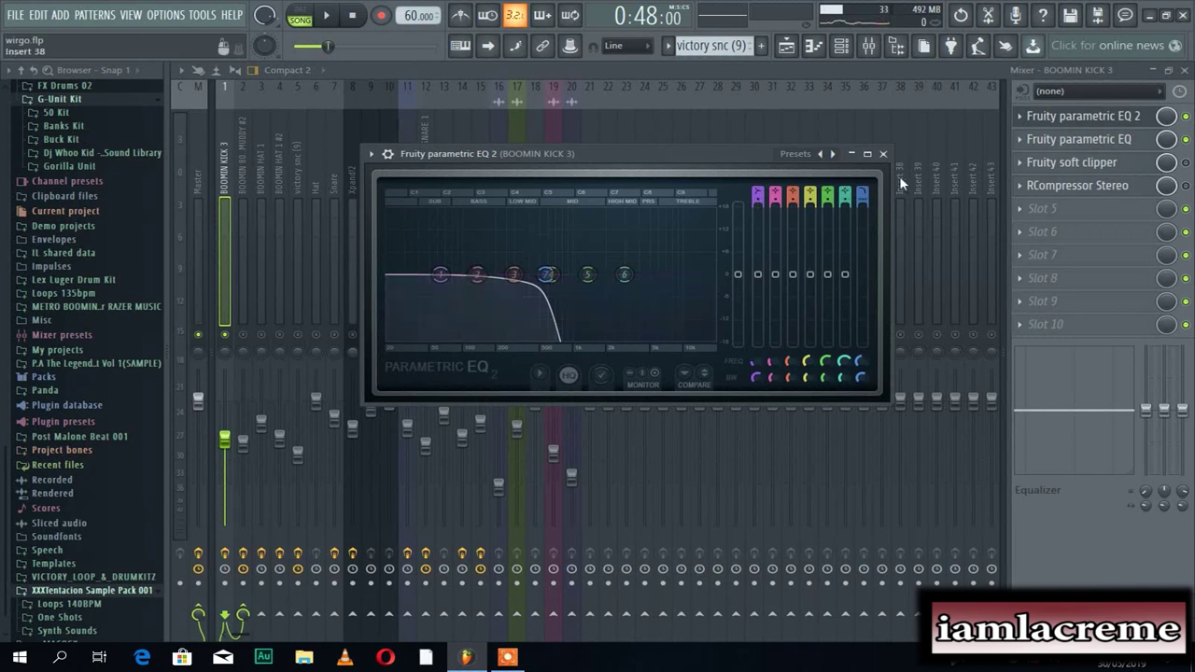
click(883, 154)
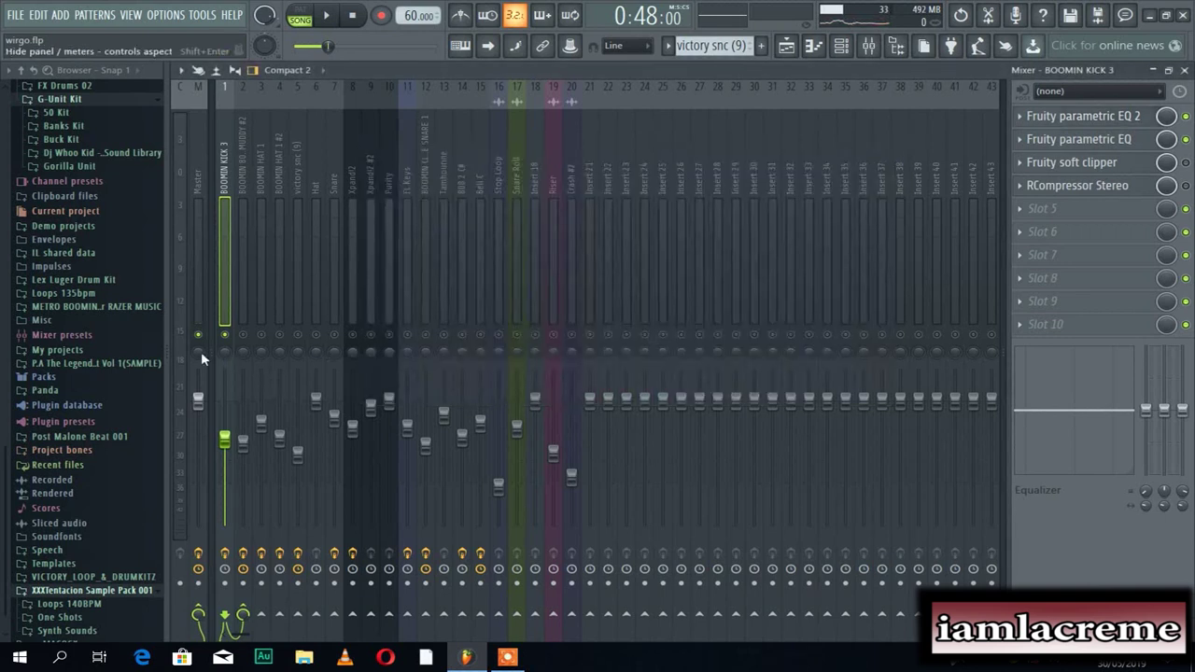
key(space)
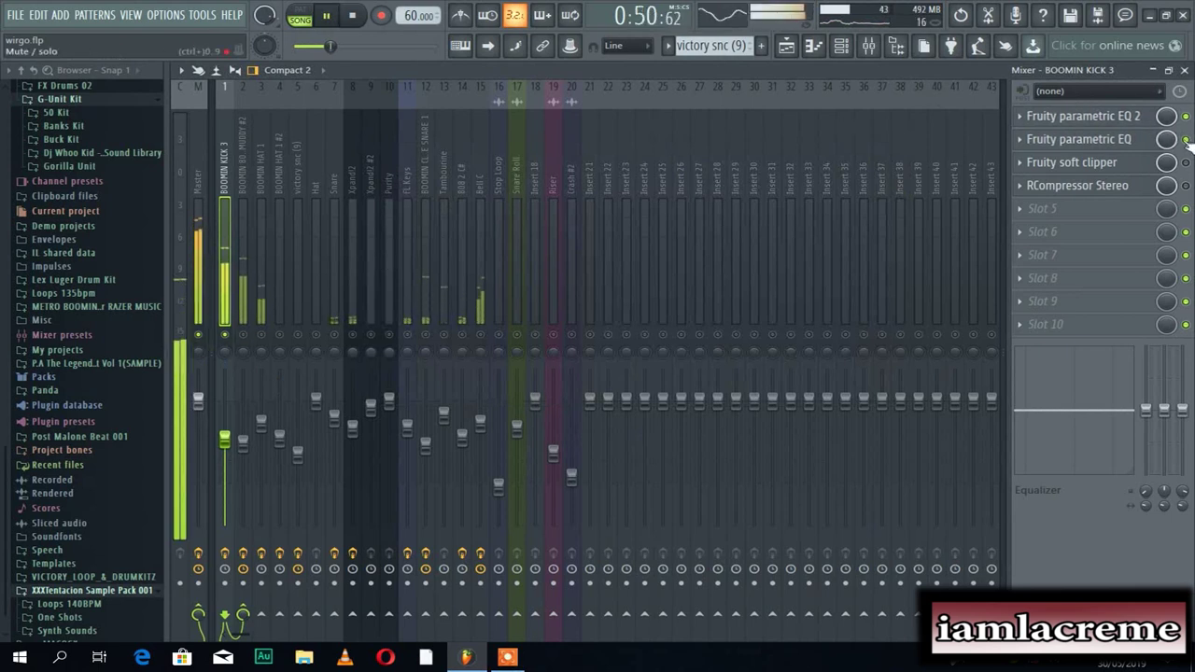
key(space)
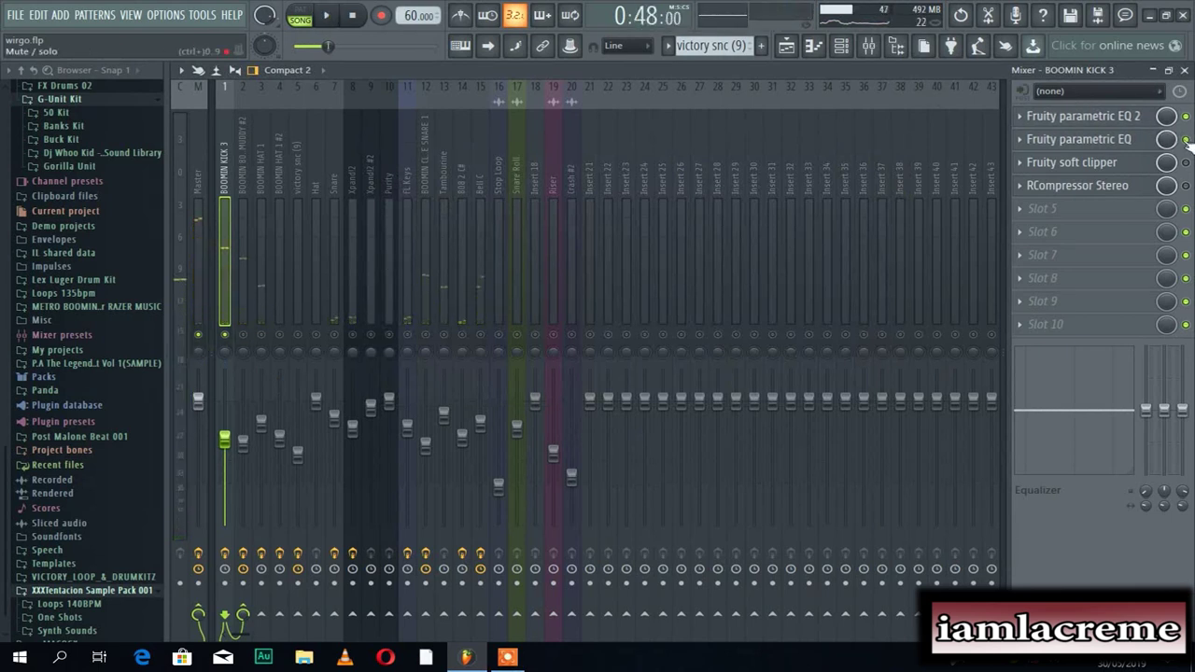
key(space)
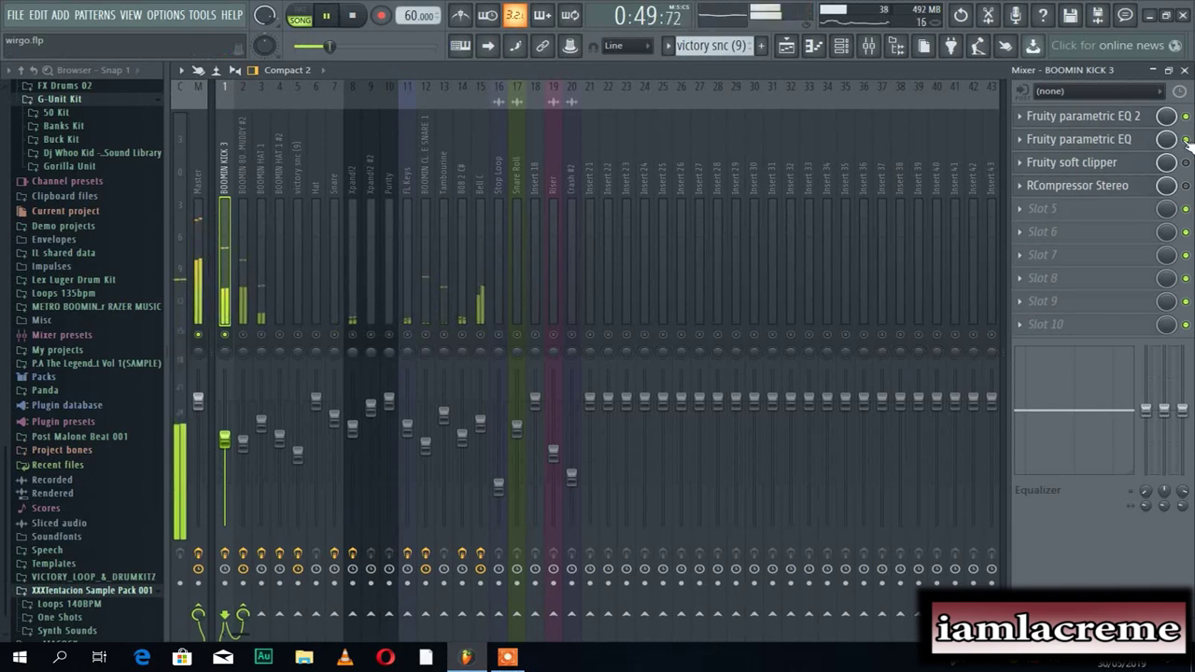
key(space)
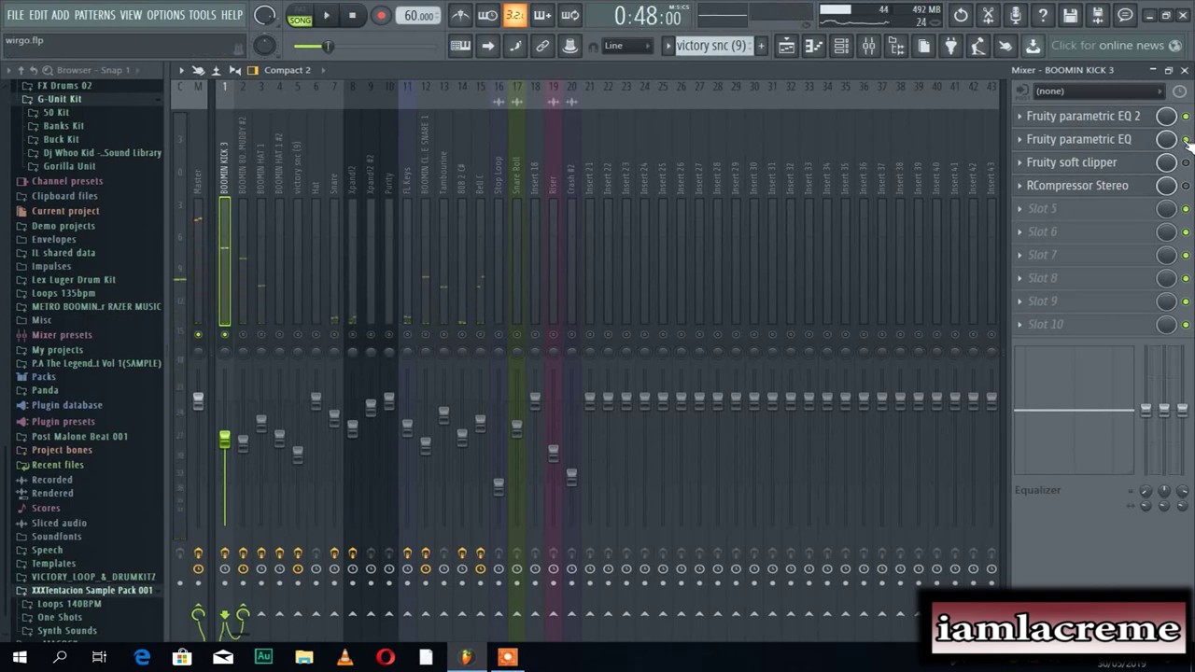
key(space)
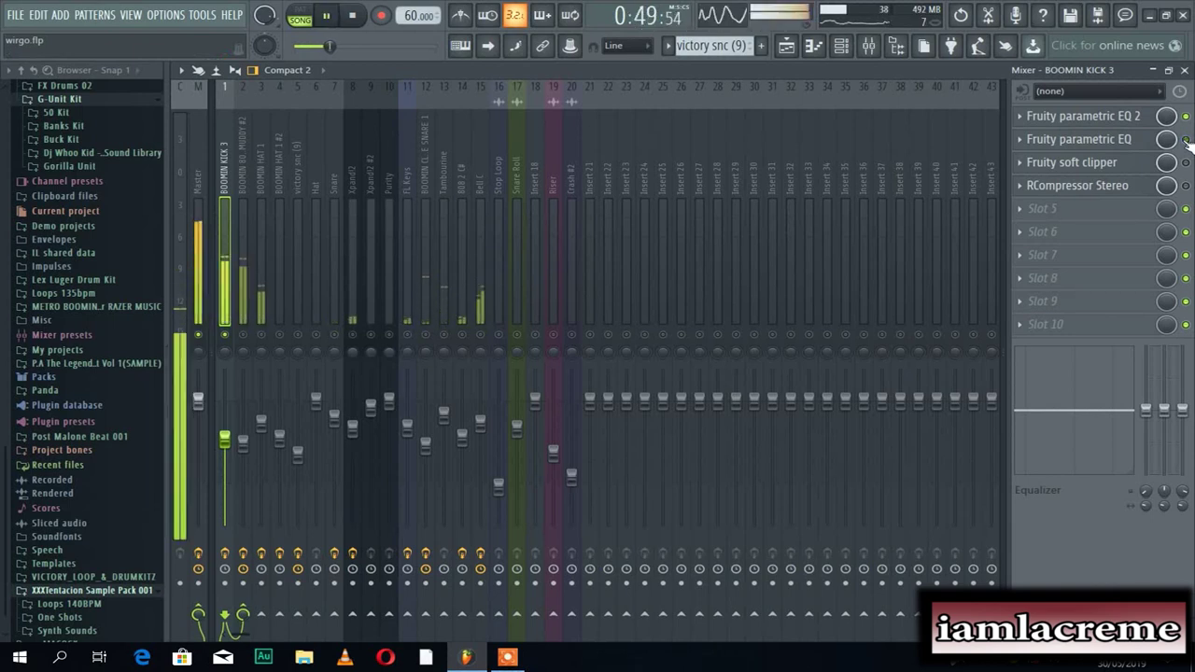
key(space)
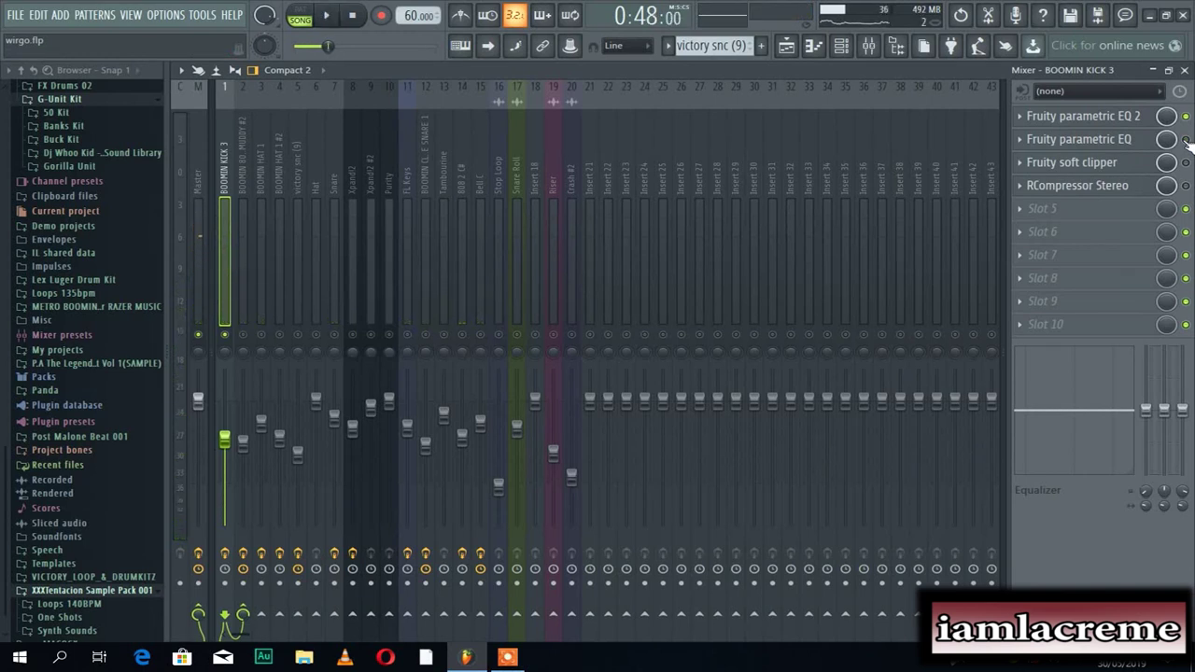
key(space)
key(space)
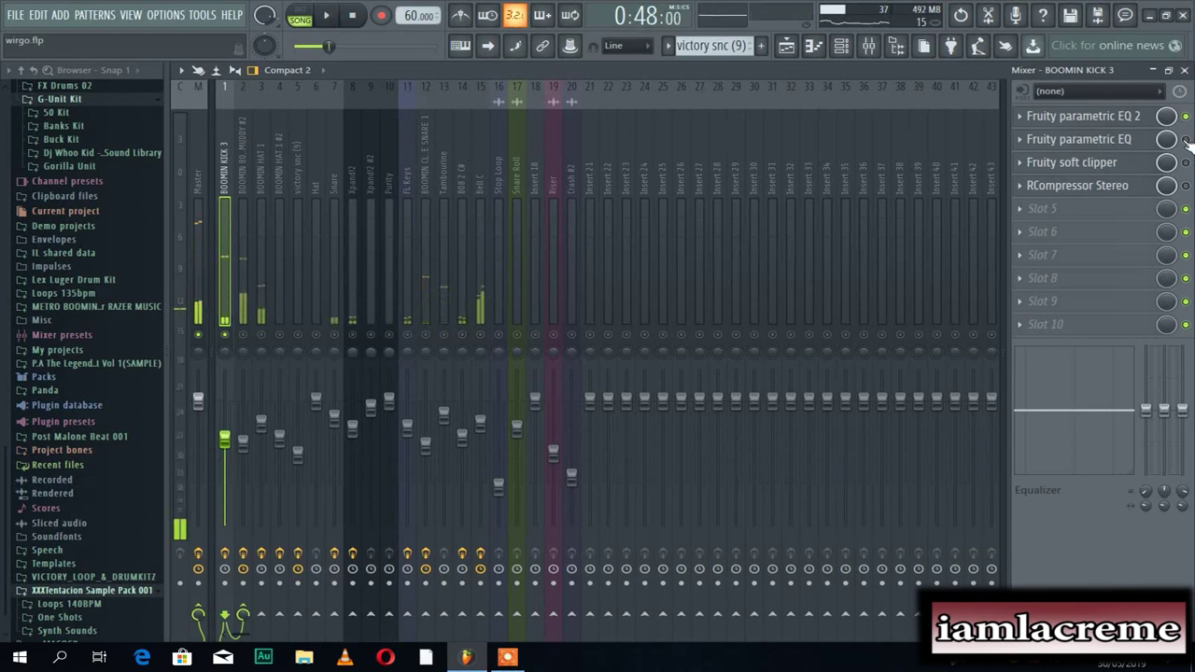
key(space)
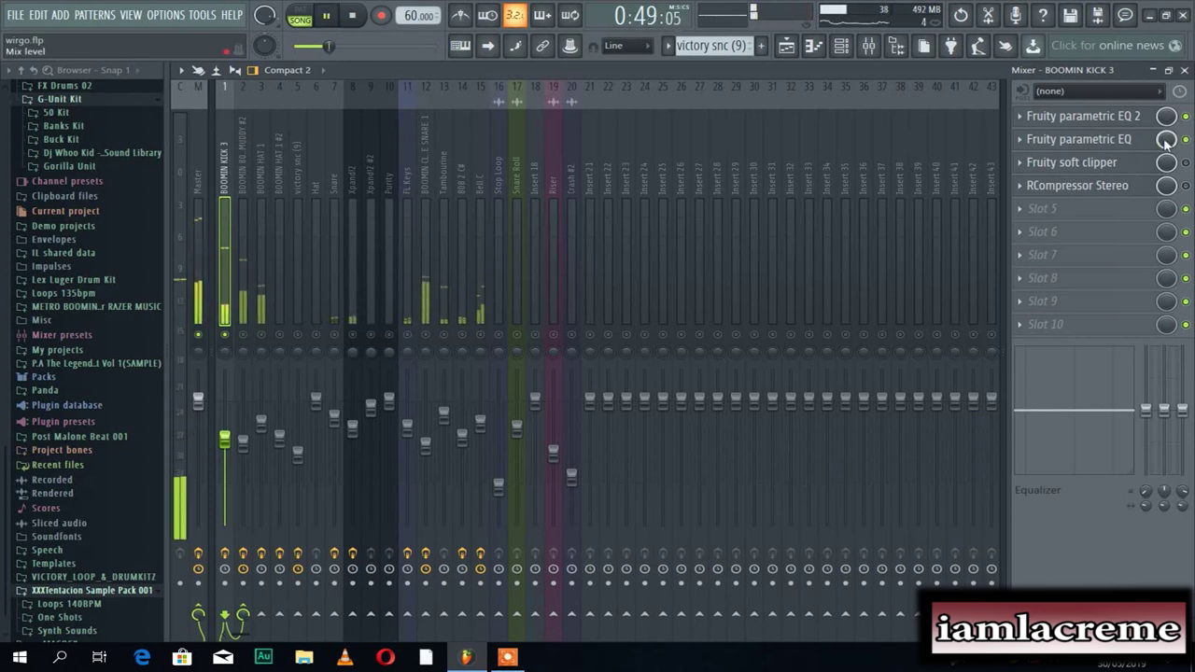
key(space)
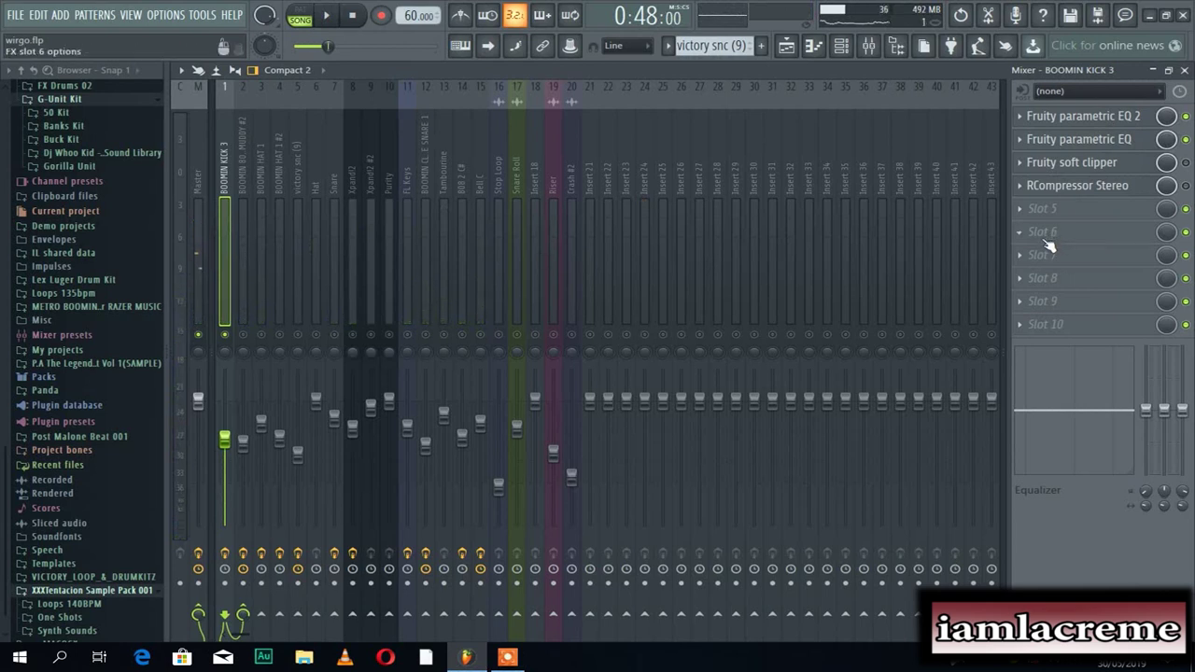
Enable Fruity soft clipper on the kick insert and open its settings
click(1069, 166)
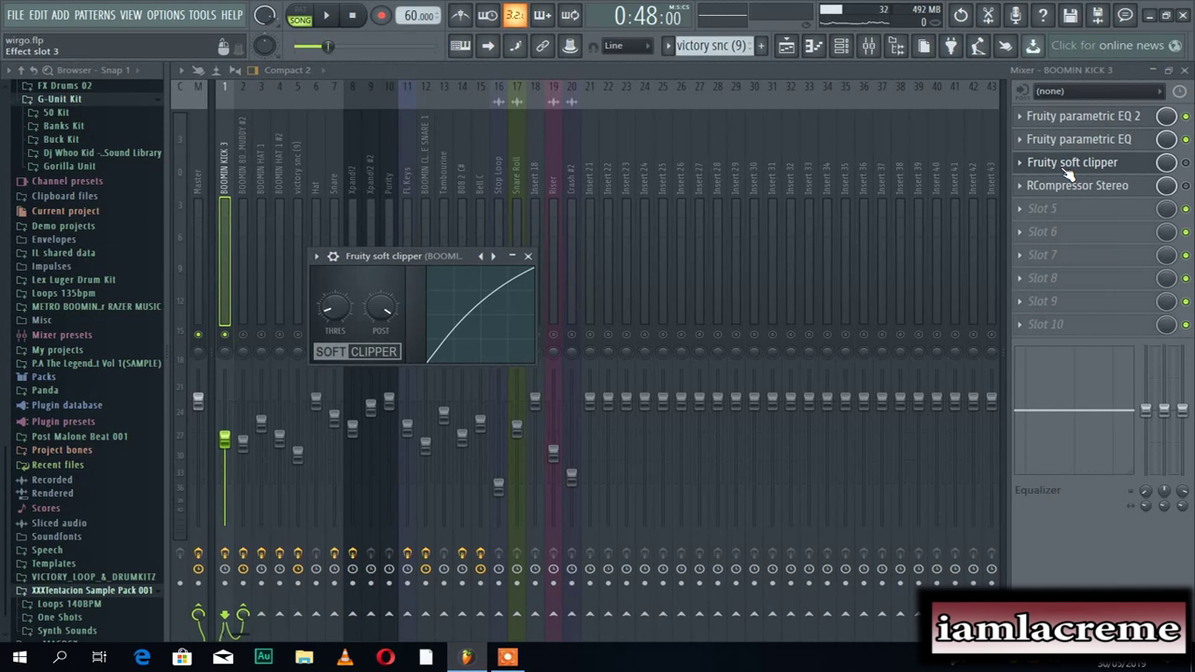
click(1069, 173)
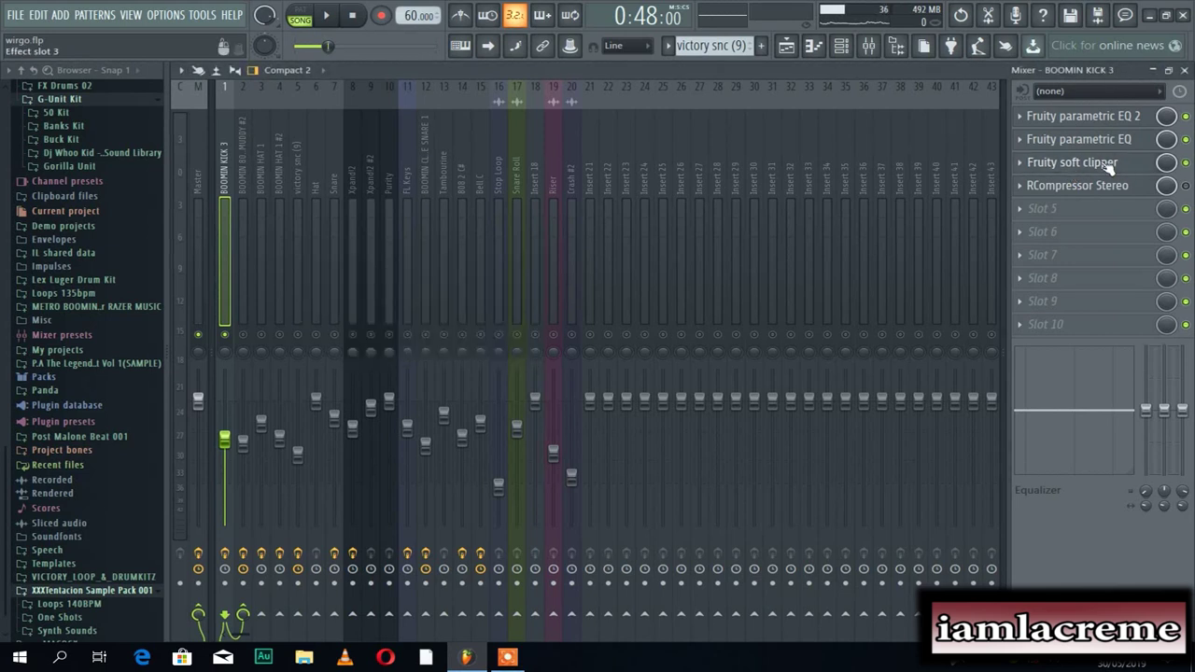
click(1106, 164)
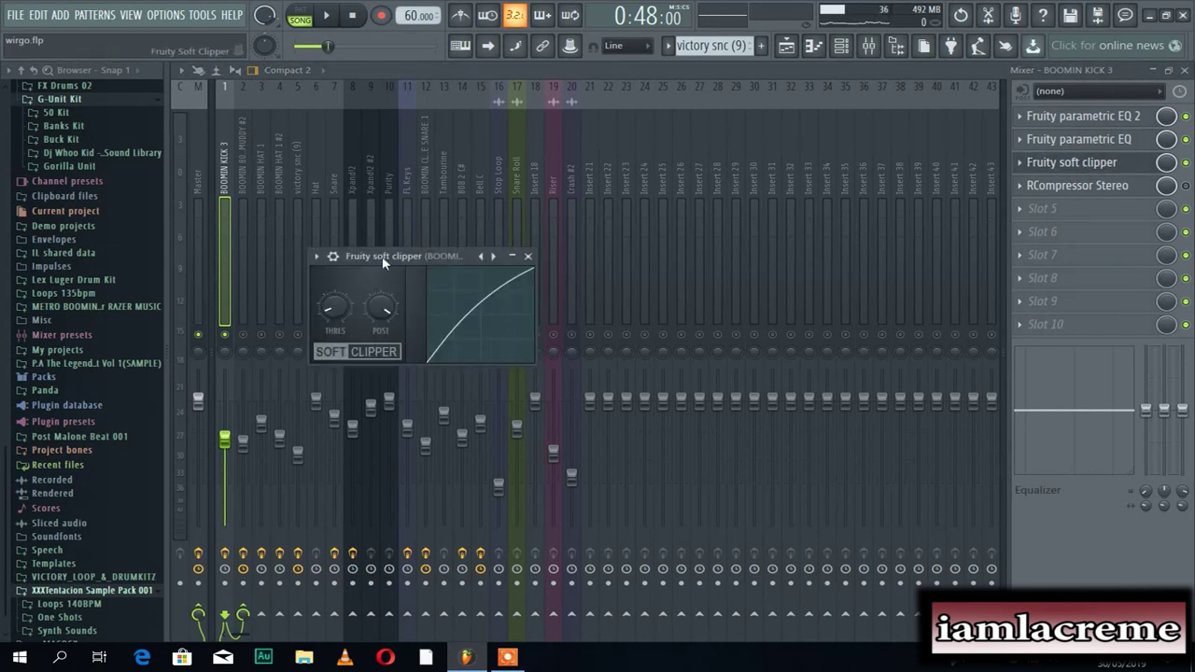
drag(417, 253, 579, 184)
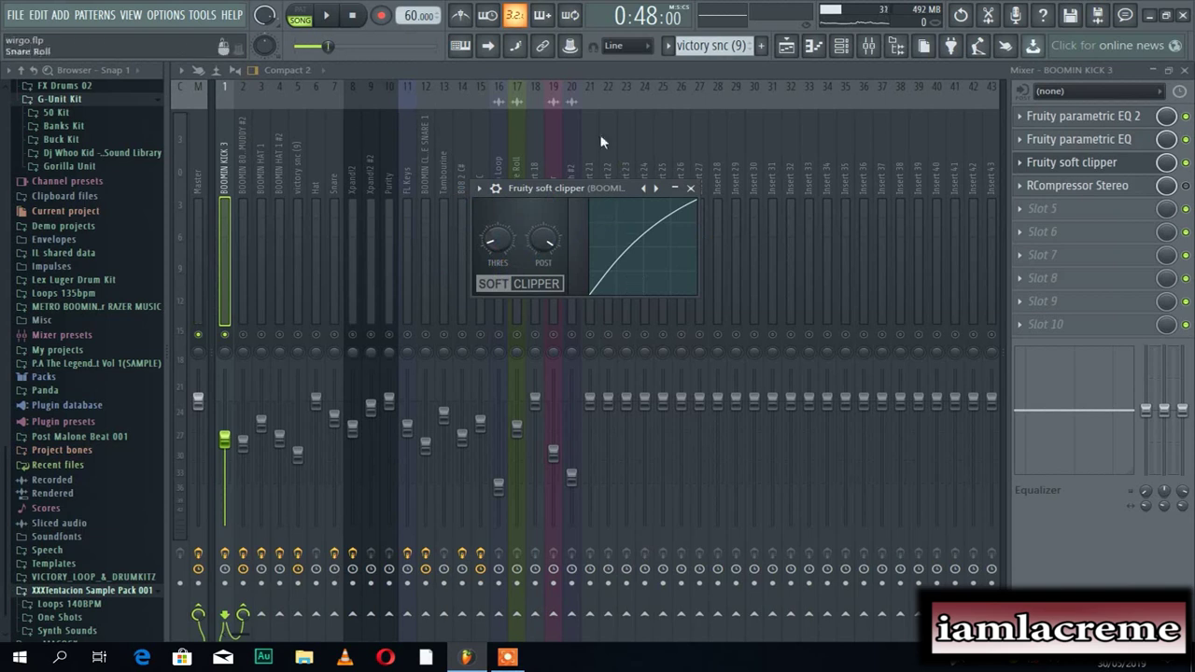
Set the soft clipper's threshold to about -28.7 dB, play the soloed kick and close the clipper's window
mouse_move(488, 244)
mouse_down()
mouse_move(487, 258)
mouse_move(494, 243)
mouse_up()
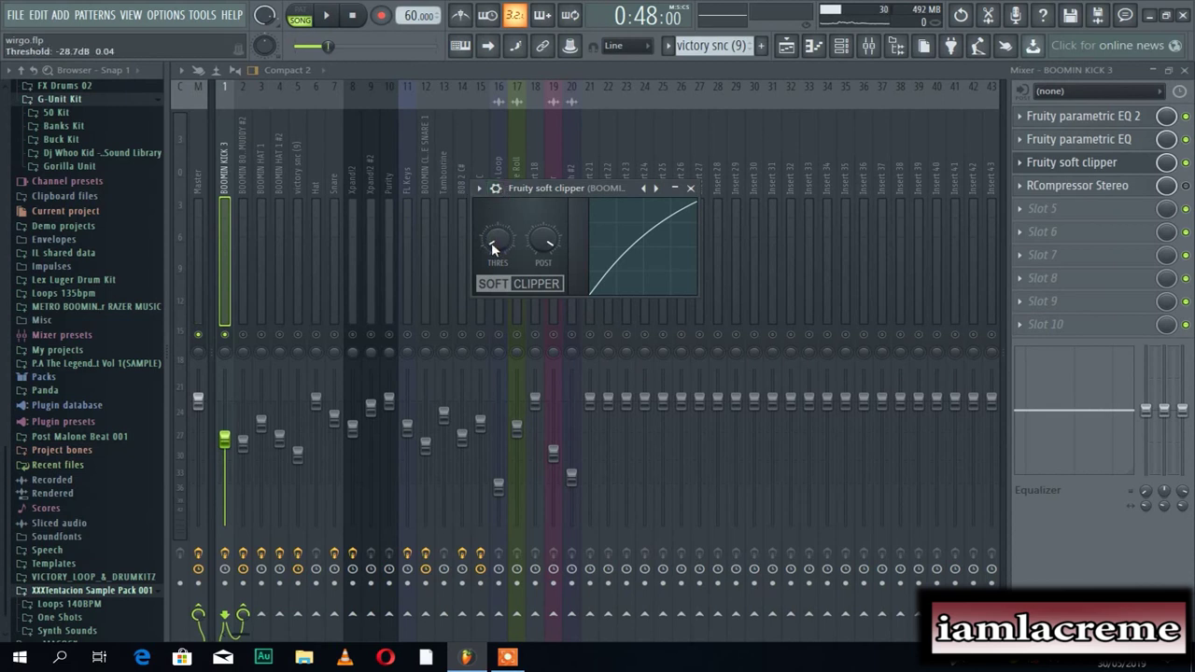
key(space)
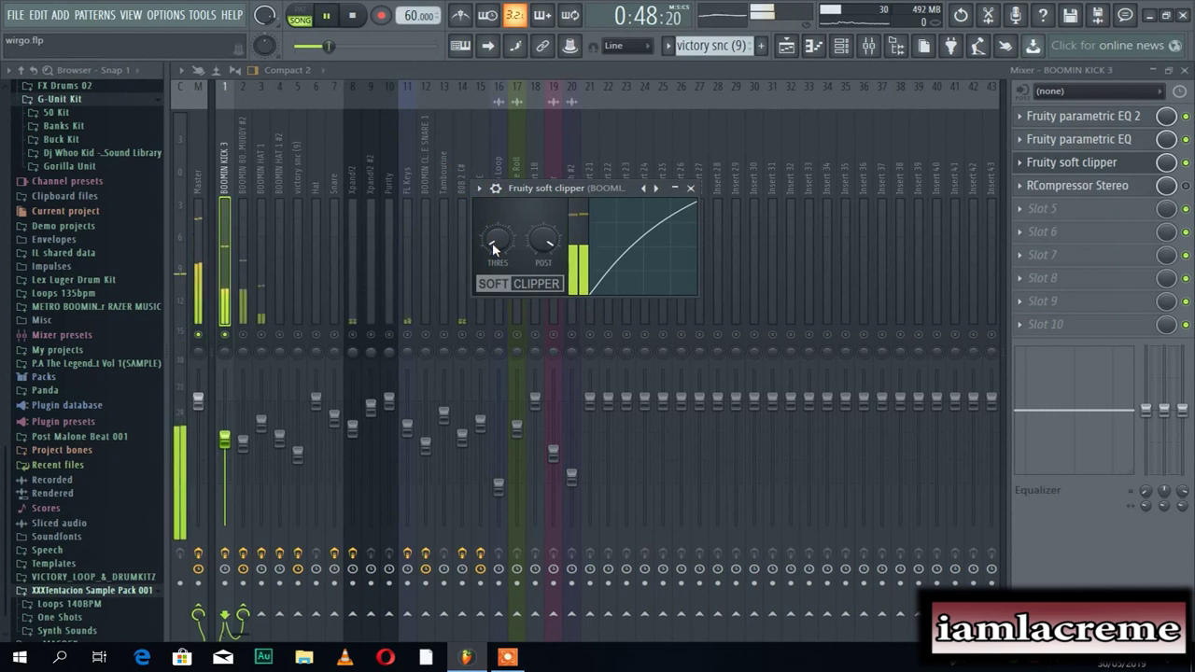
click(690, 190)
key(space)
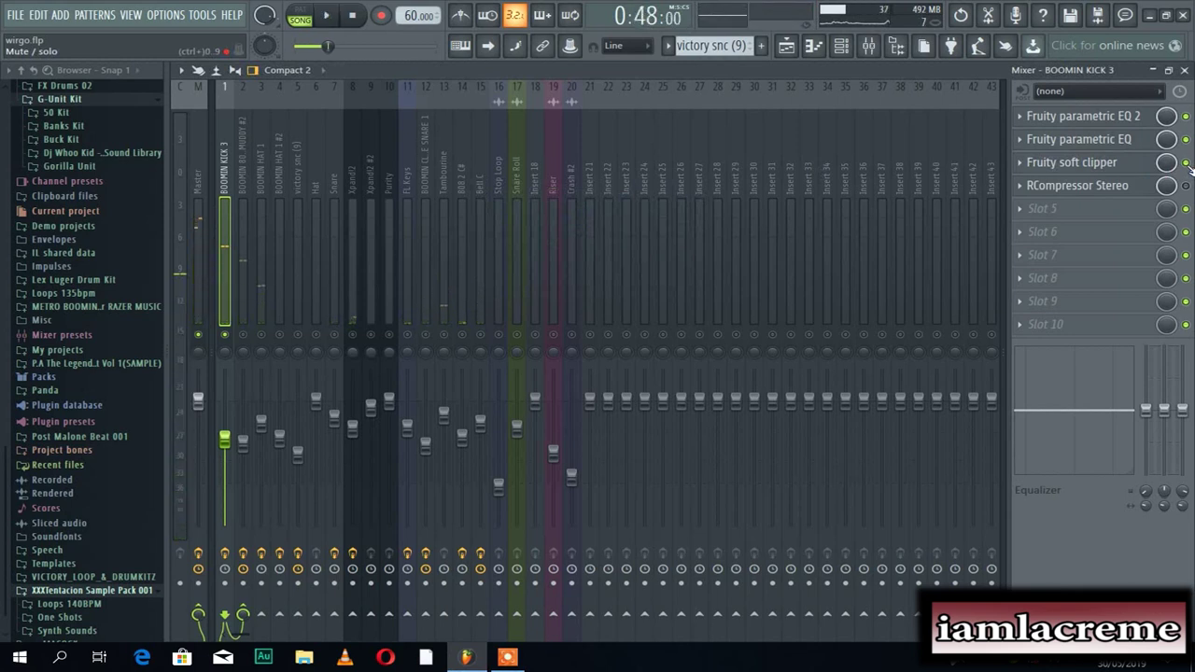
Play the soloed kick to judge the soft clipper's effect and review the clipper's settings again
key(space)
key(space)
key(space)
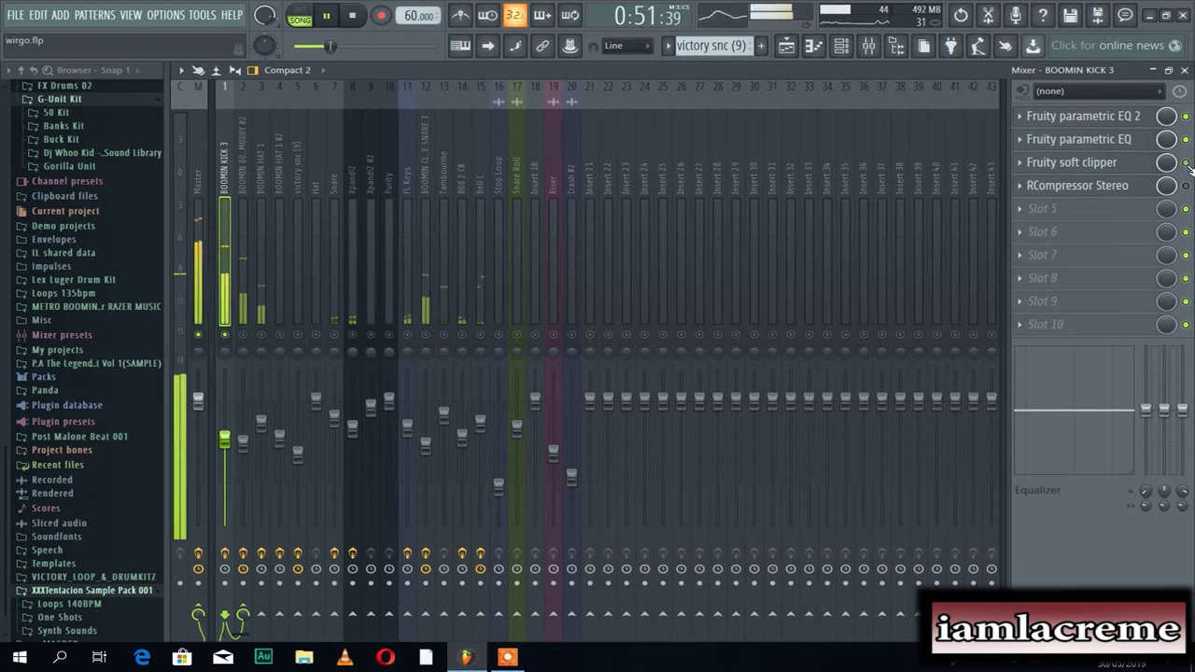
key(space)
click(1093, 165)
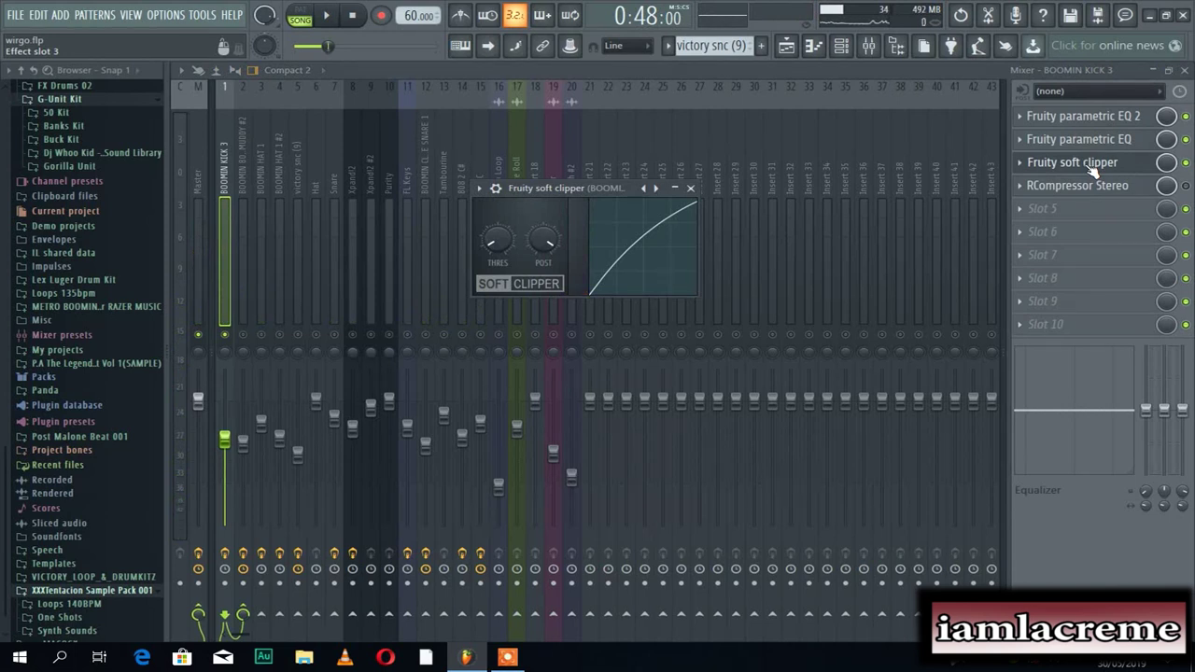
click(1093, 164)
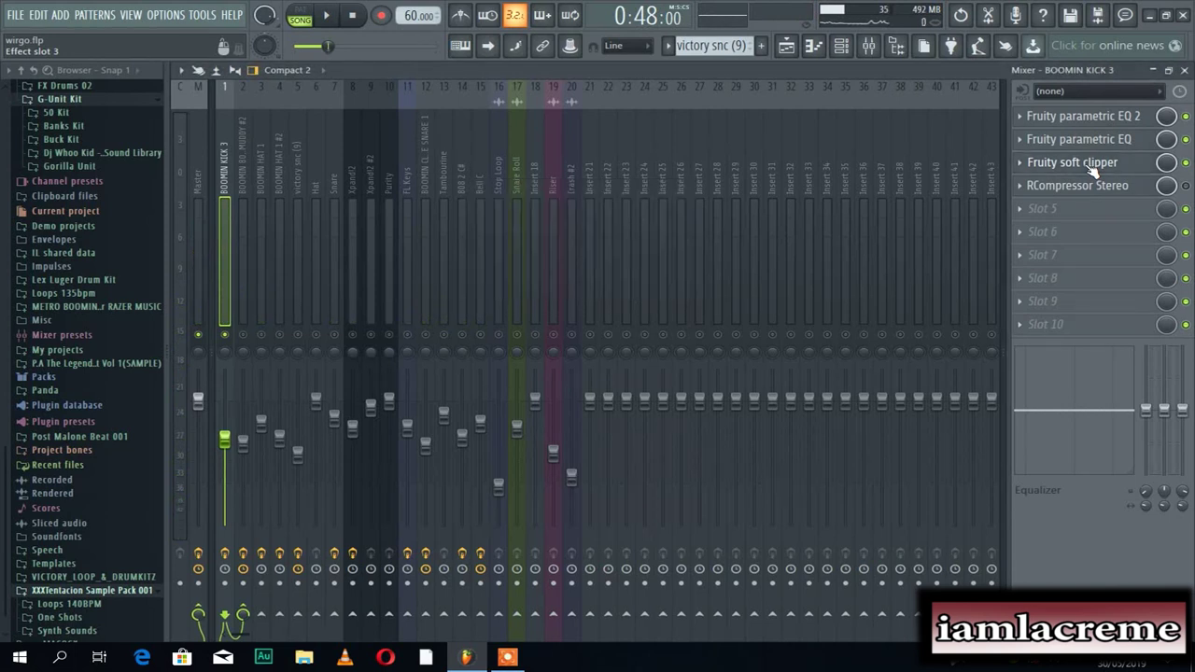
click(1093, 164)
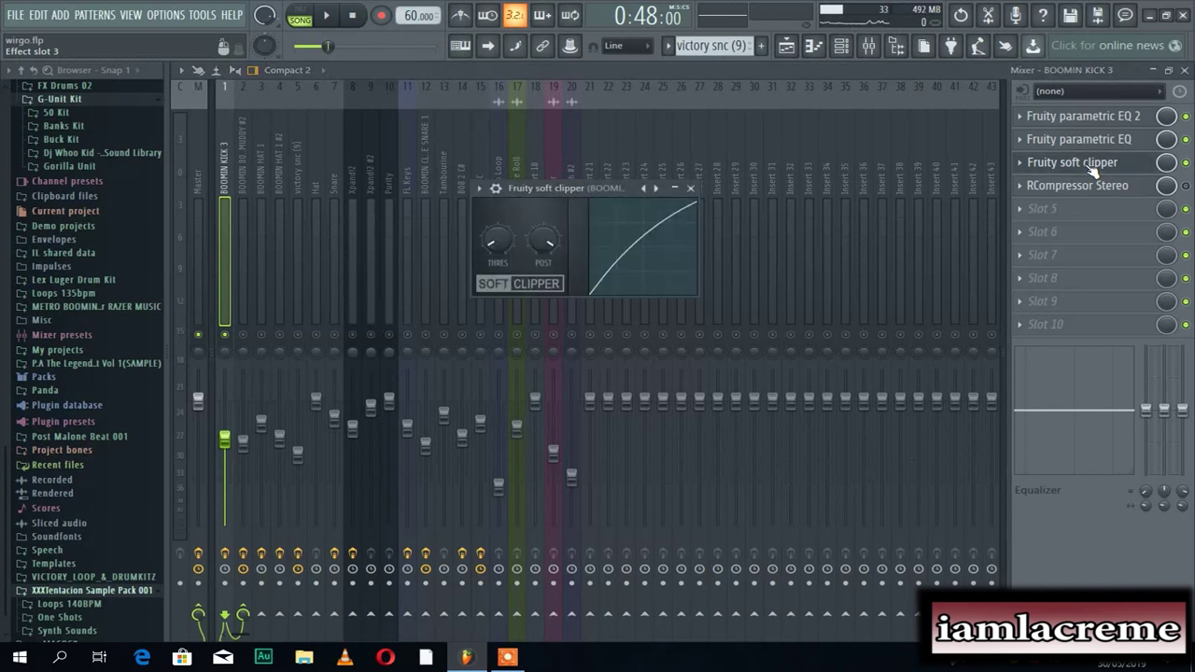
click(1092, 164)
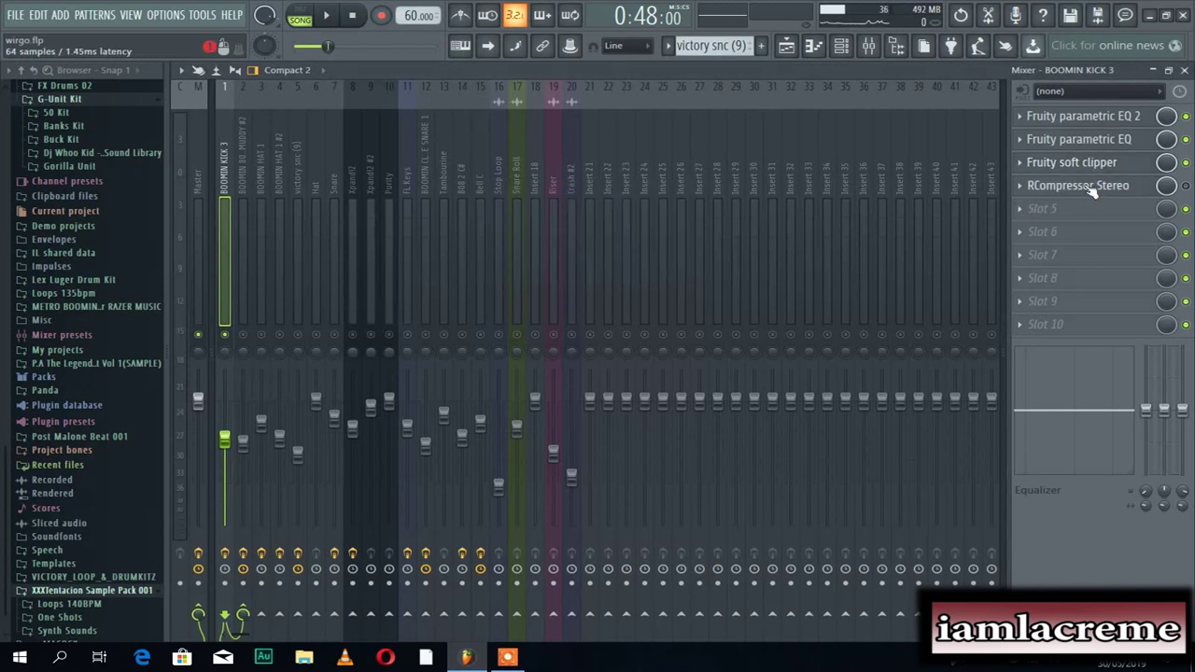
Enable RCompressor Stereo in the kick insert's fourth effect slot and open its window
click(1093, 187)
click(1092, 186)
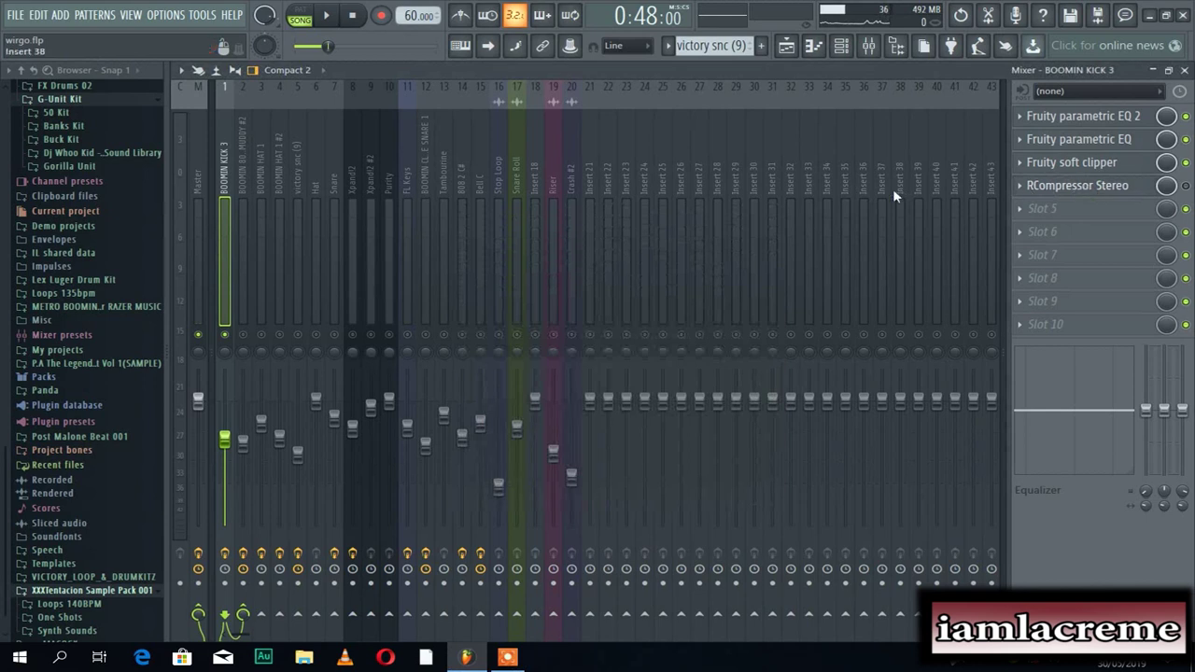
click(1073, 187)
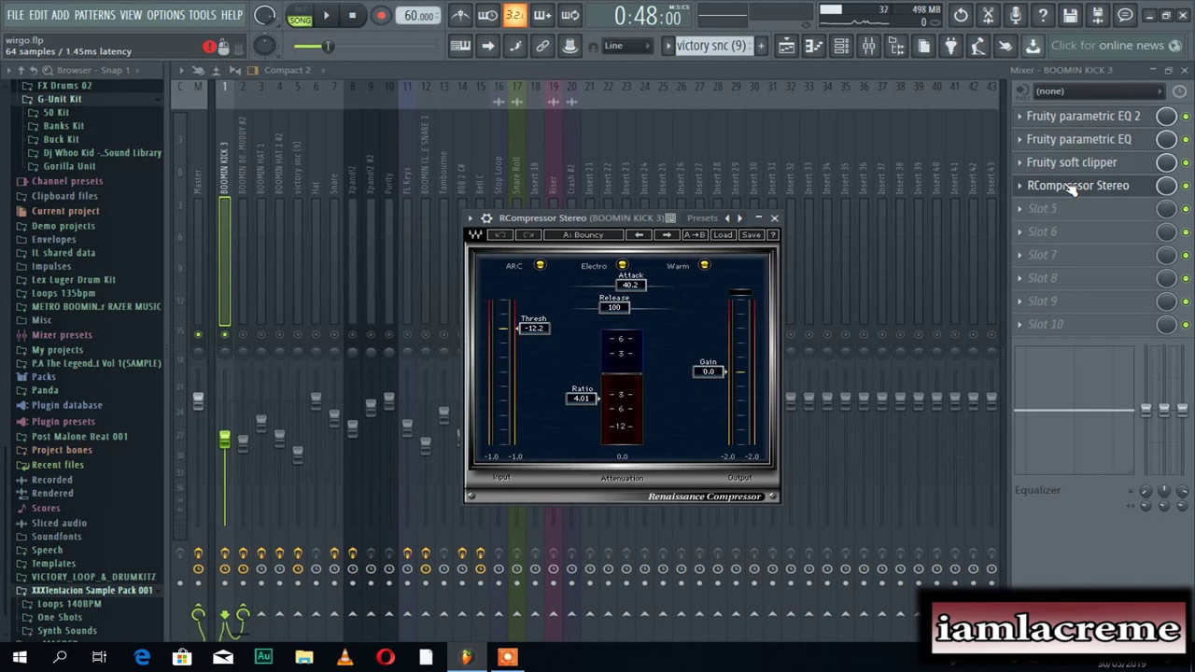
click(1074, 187)
click(1072, 187)
click(1072, 187)
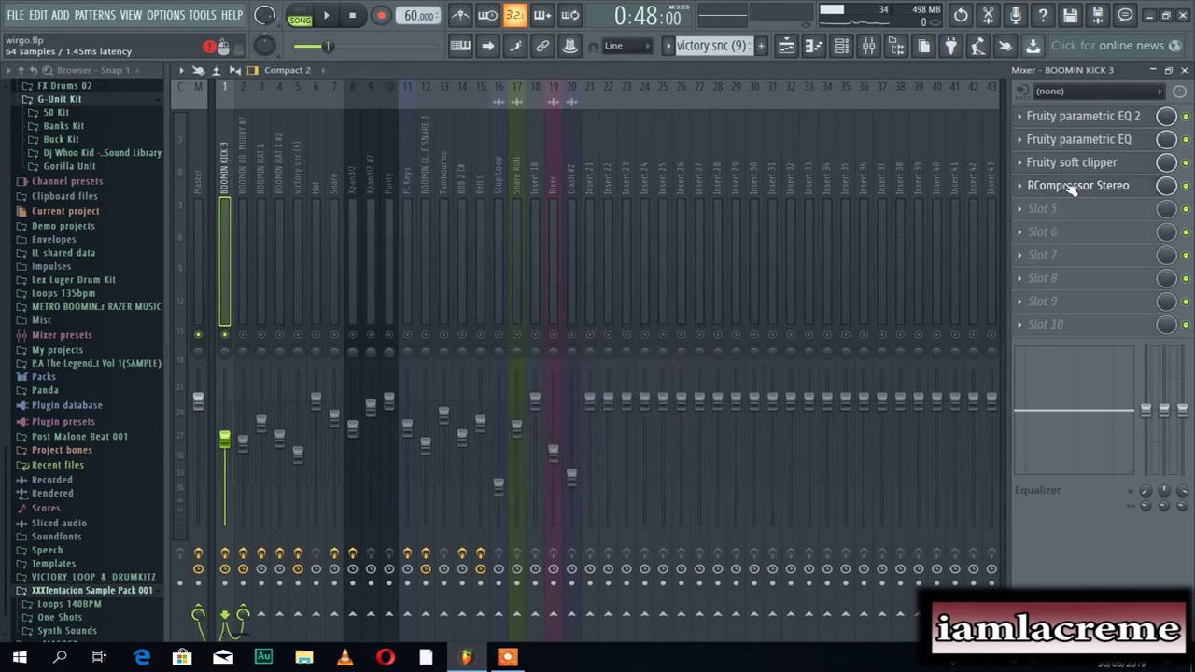
click(1072, 187)
click(1072, 187)
click(1072, 186)
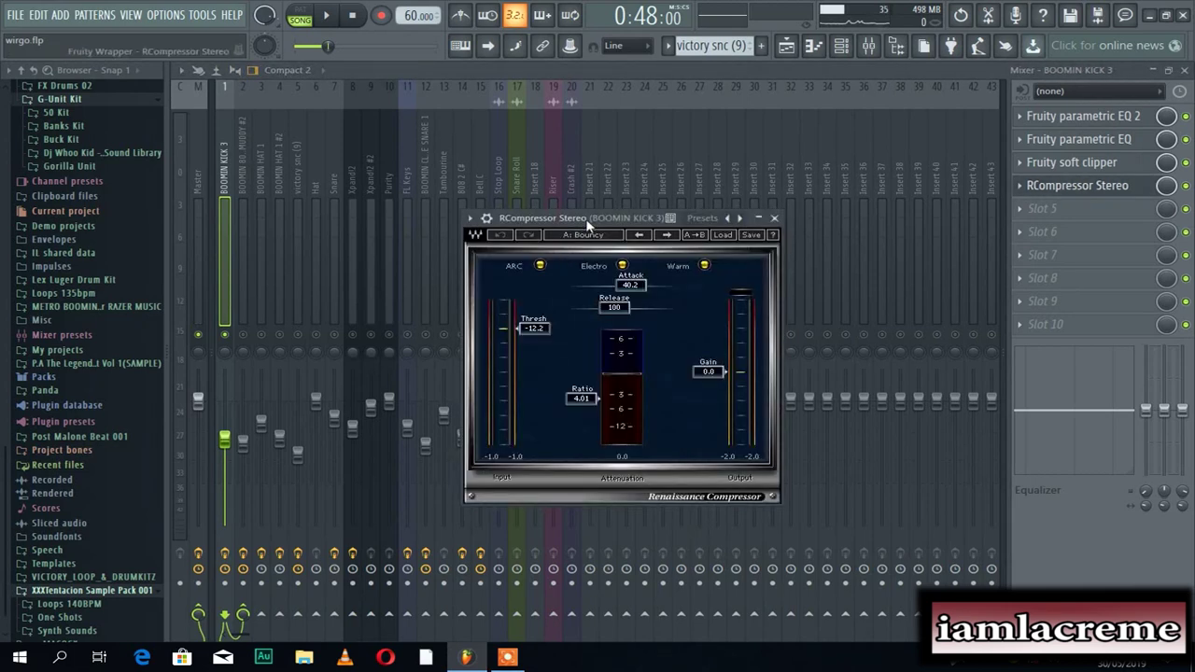
drag(586, 218, 556, 126)
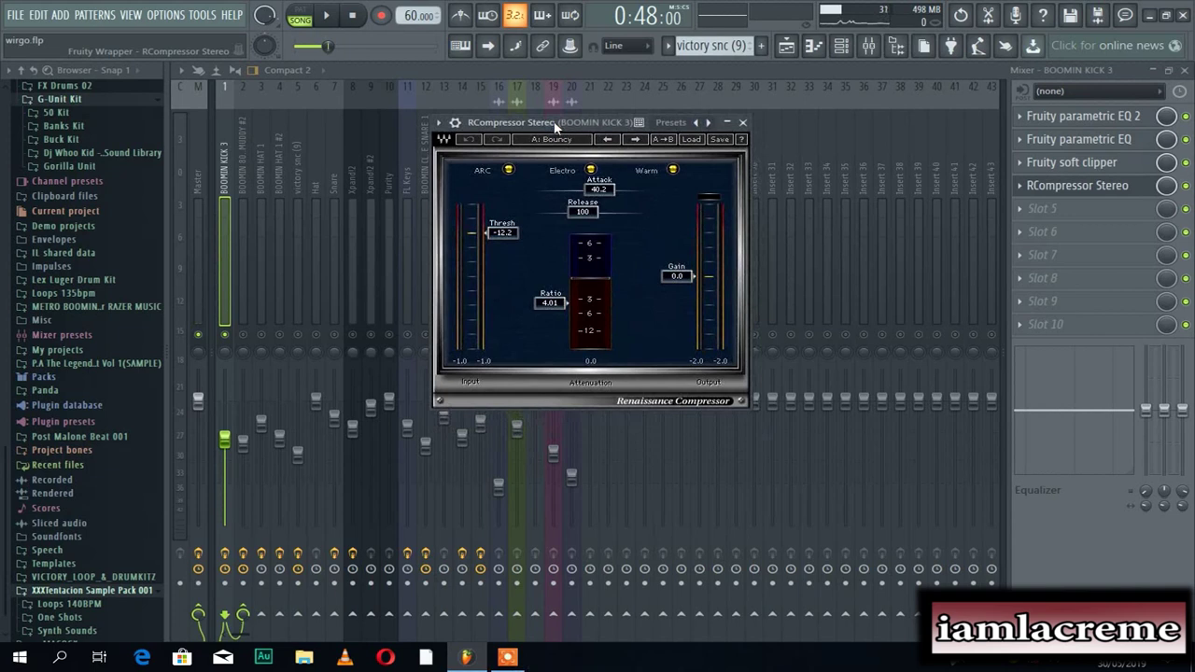
drag(555, 127, 602, 215)
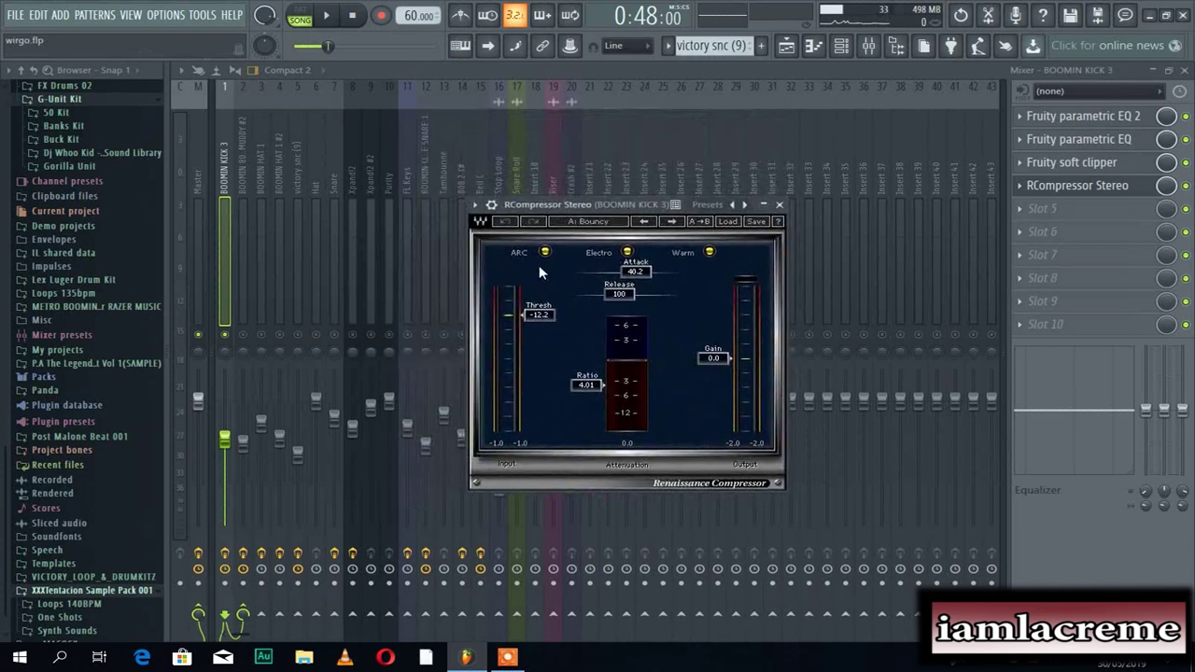
Play the kick through RCompressor Stereo and examine its factory preset list and the Bouncy settings
key(space)
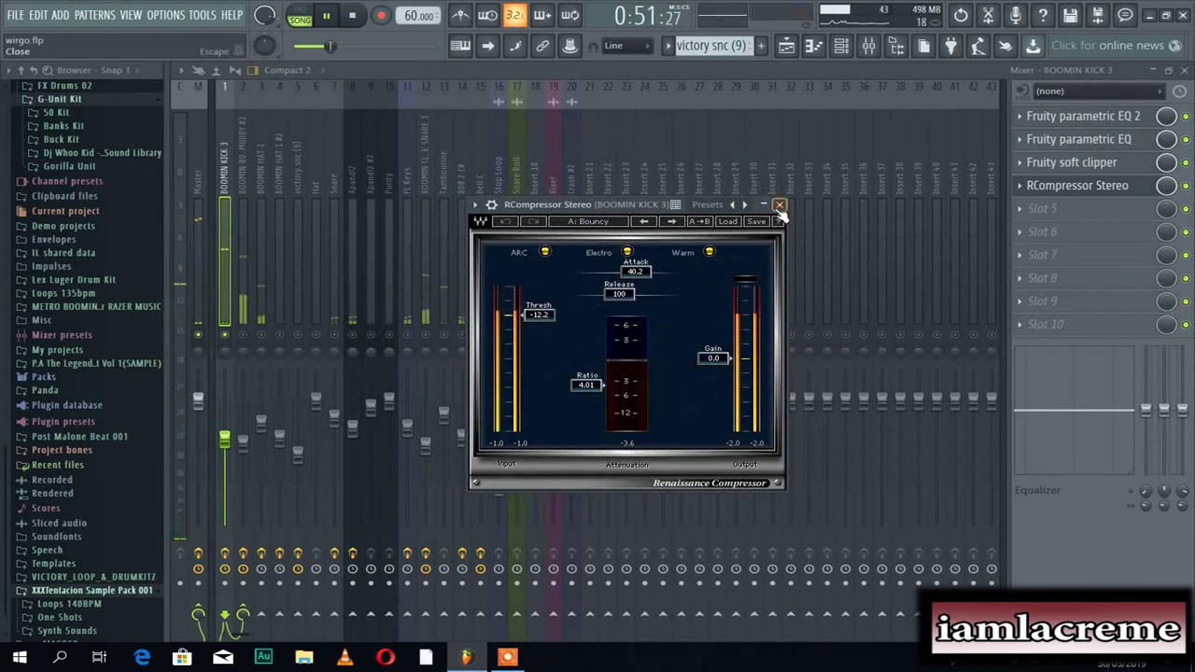
key(space)
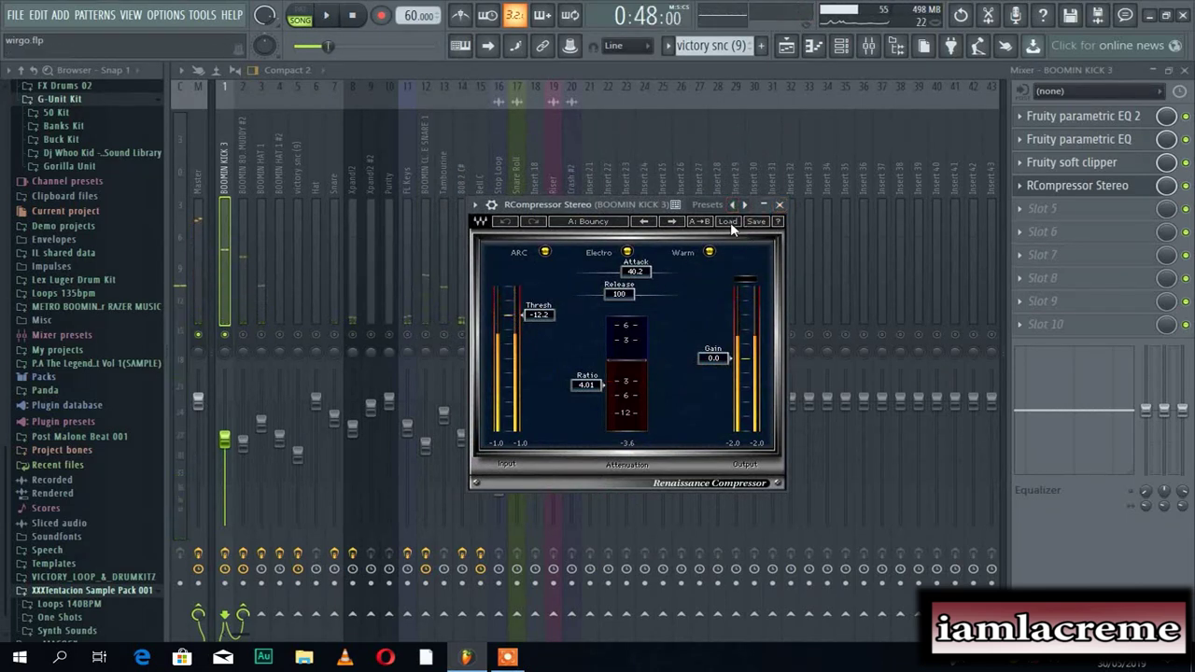
click(729, 221)
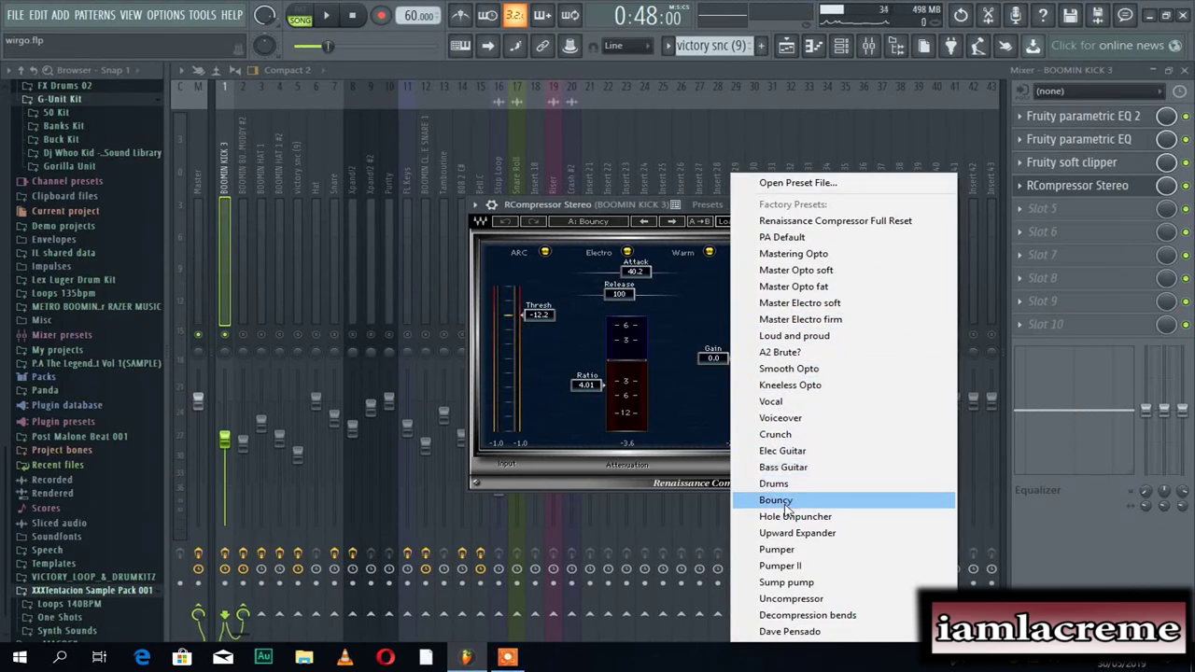
click(567, 214)
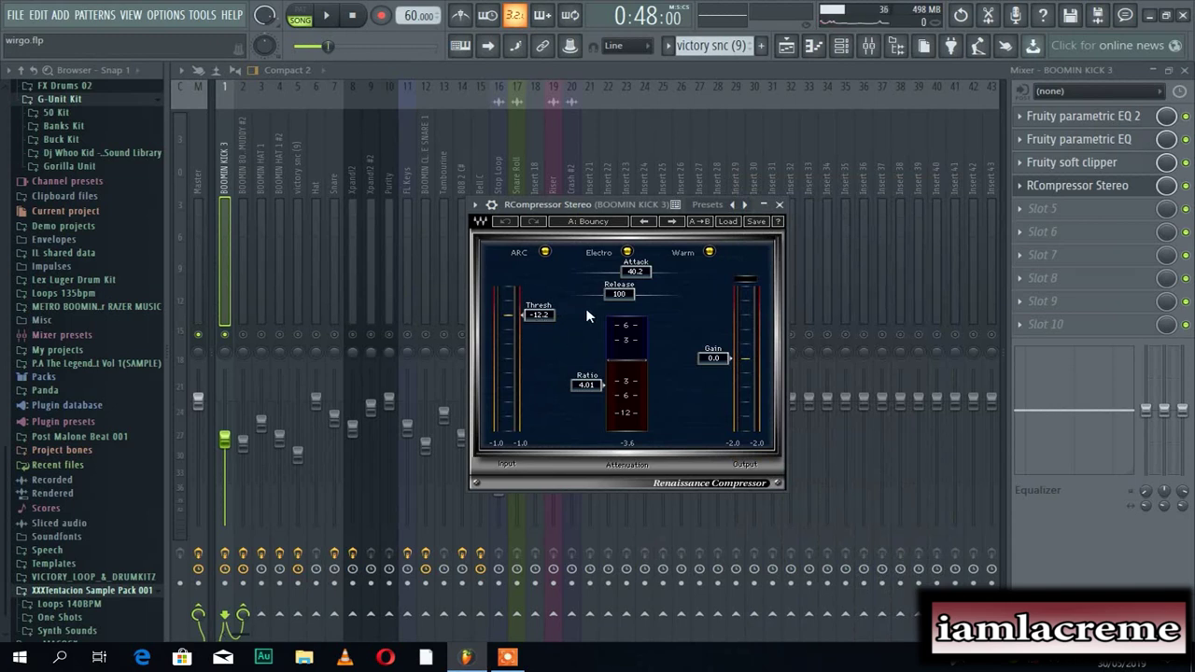
key(space)
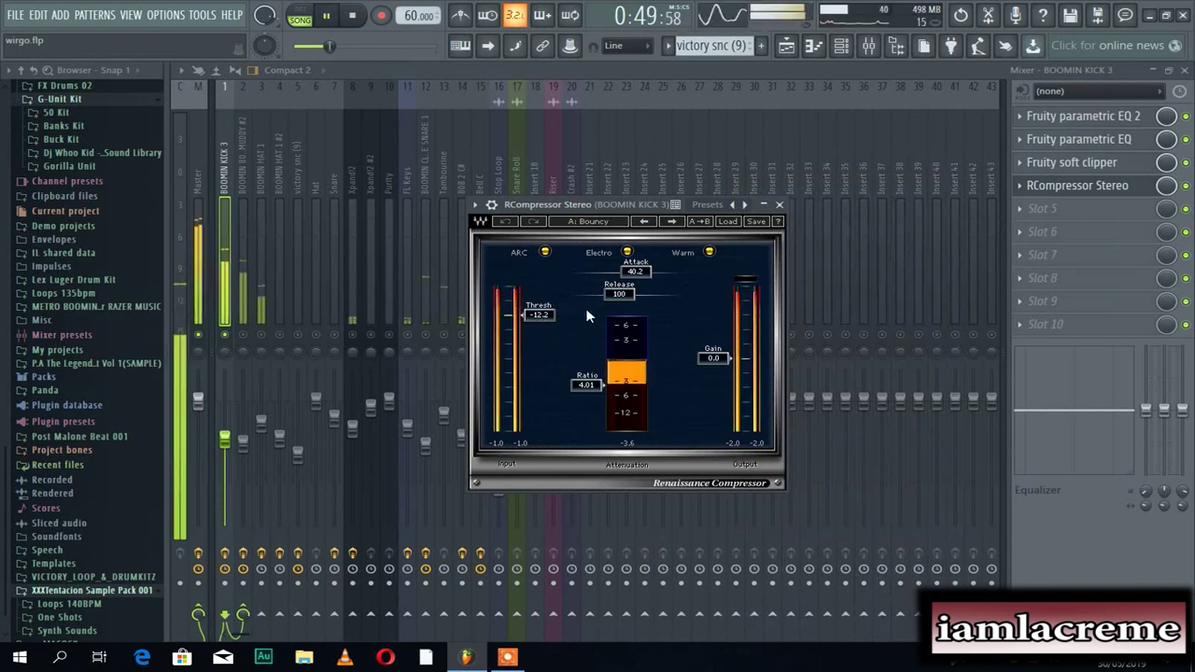
key(space)
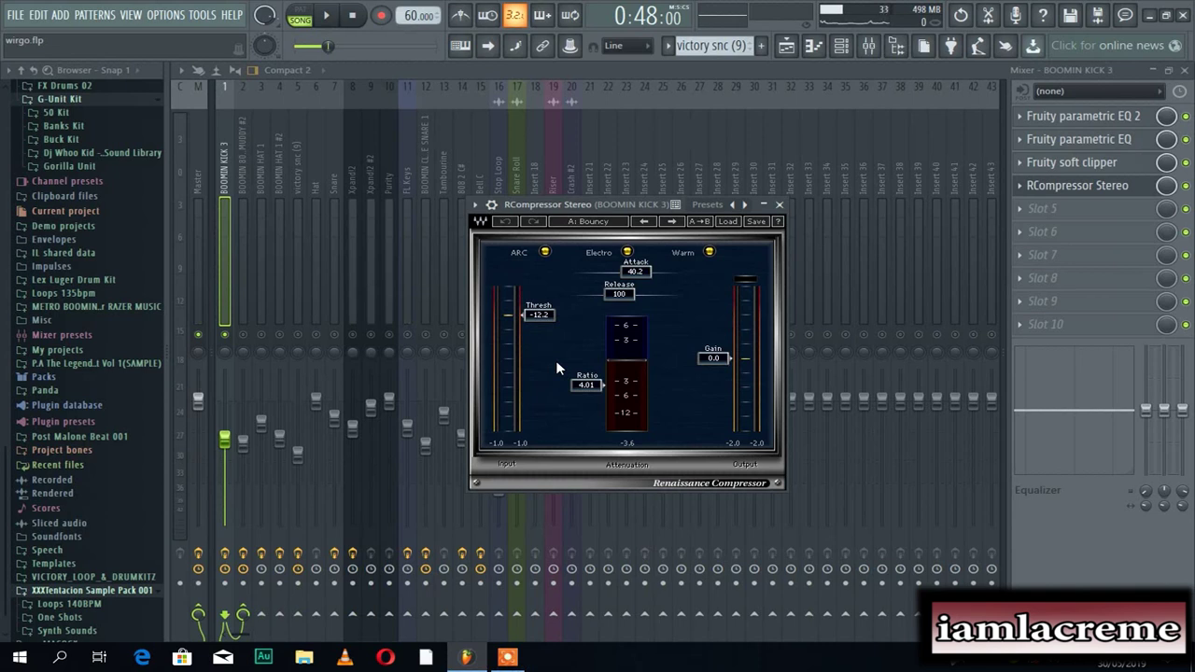
Close the RCompressor window and play the soloed kick through its complete effects chain
click(779, 205)
click(1056, 186)
click(1056, 186)
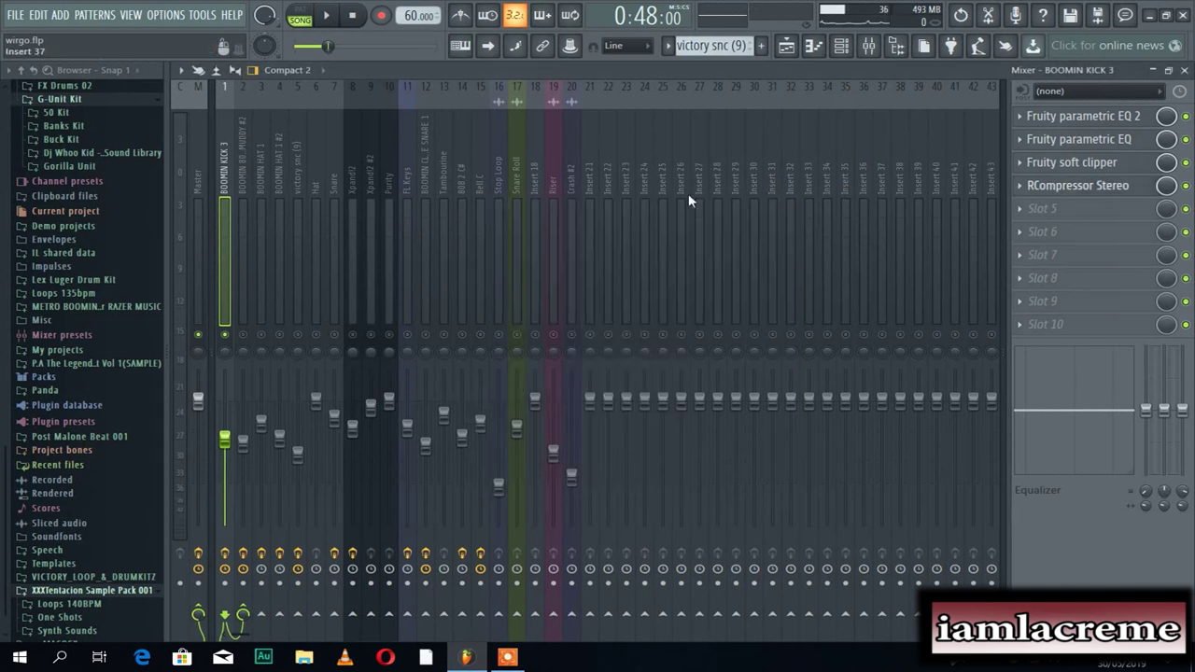
key(space)
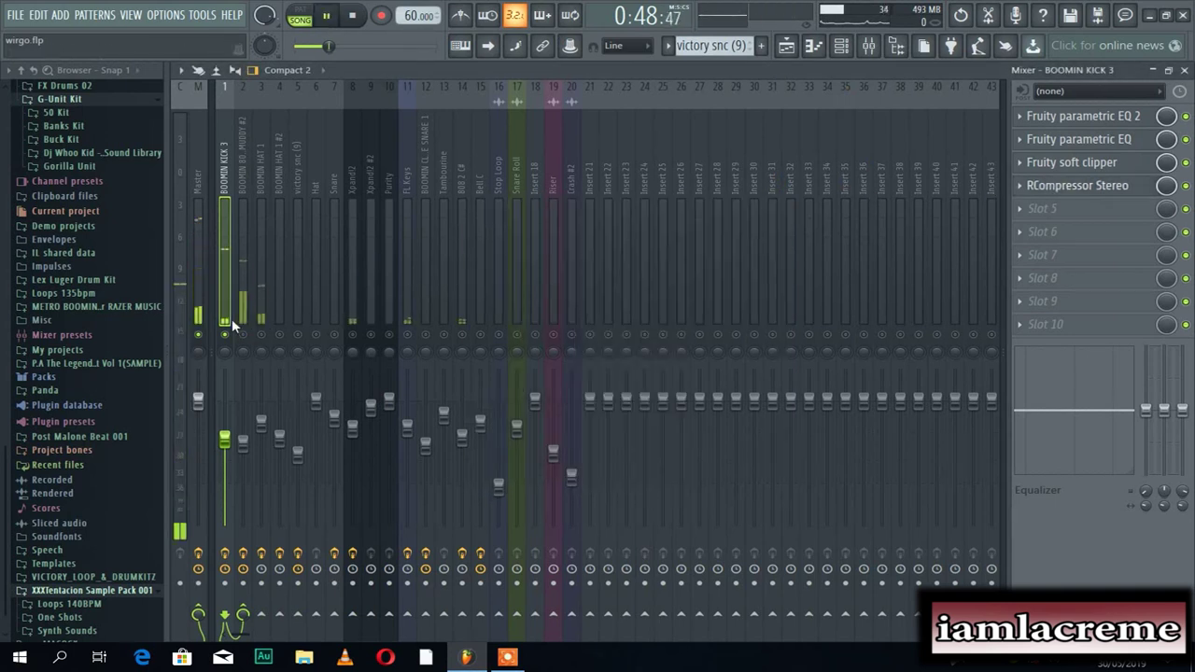
key(space)
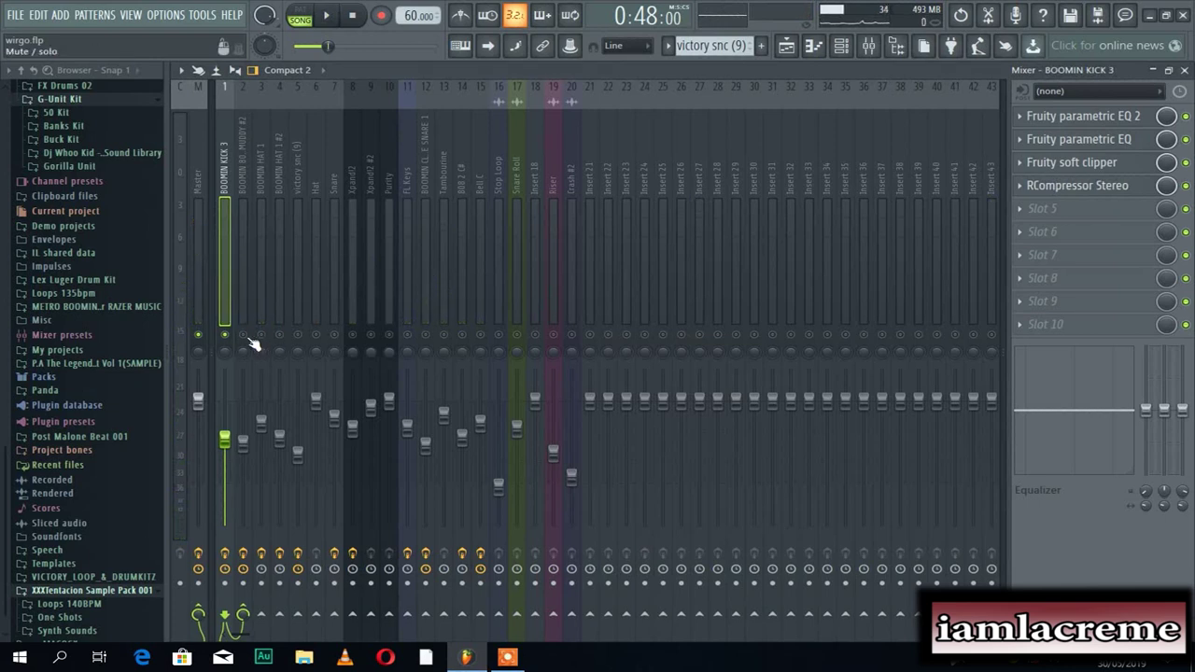
Turn off the soloed kick, select and solo the BOOMIN 808 2 MUDDY #2 insert, and play the 808 alone
click(225, 336)
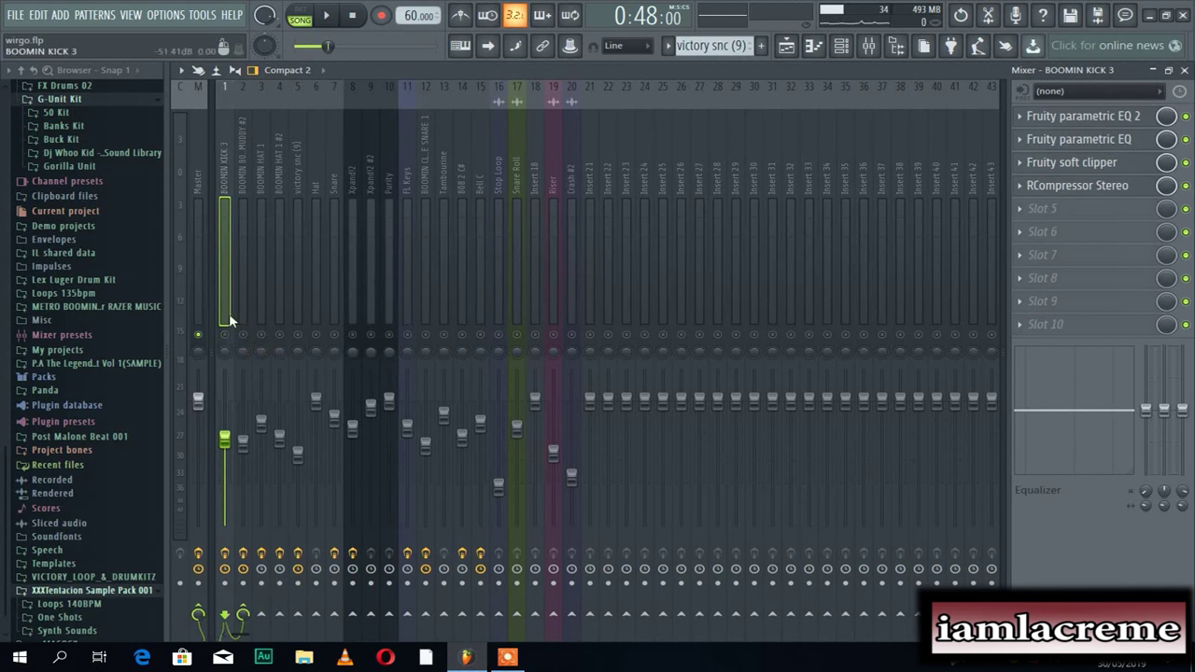
click(243, 260)
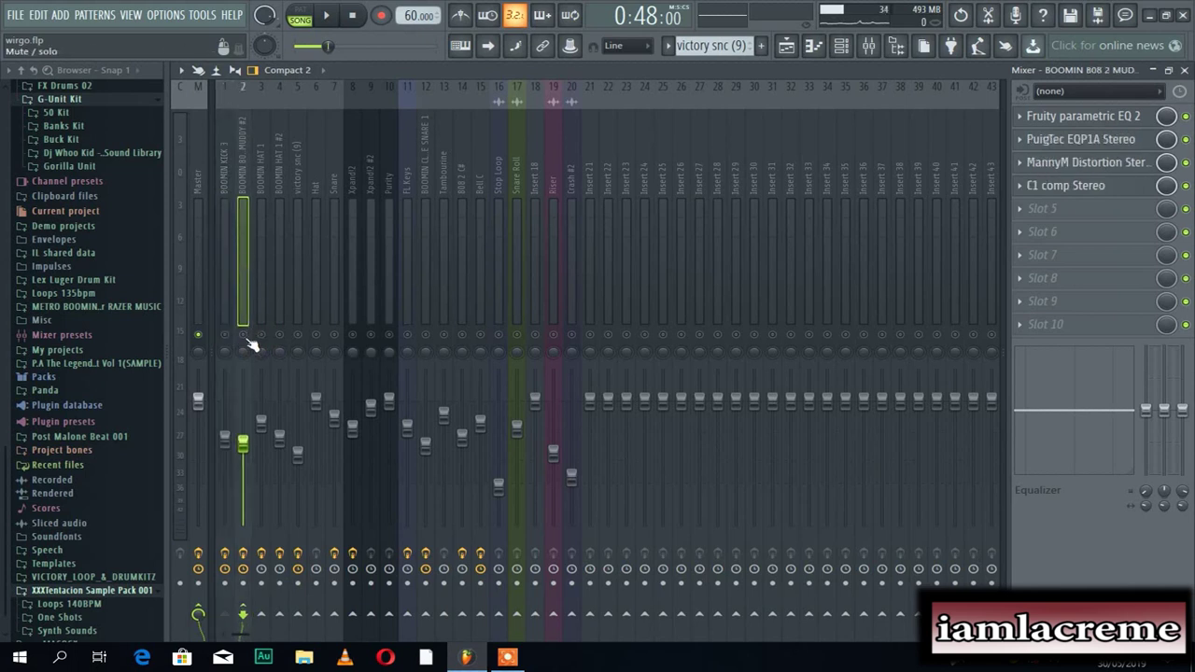
key(space)
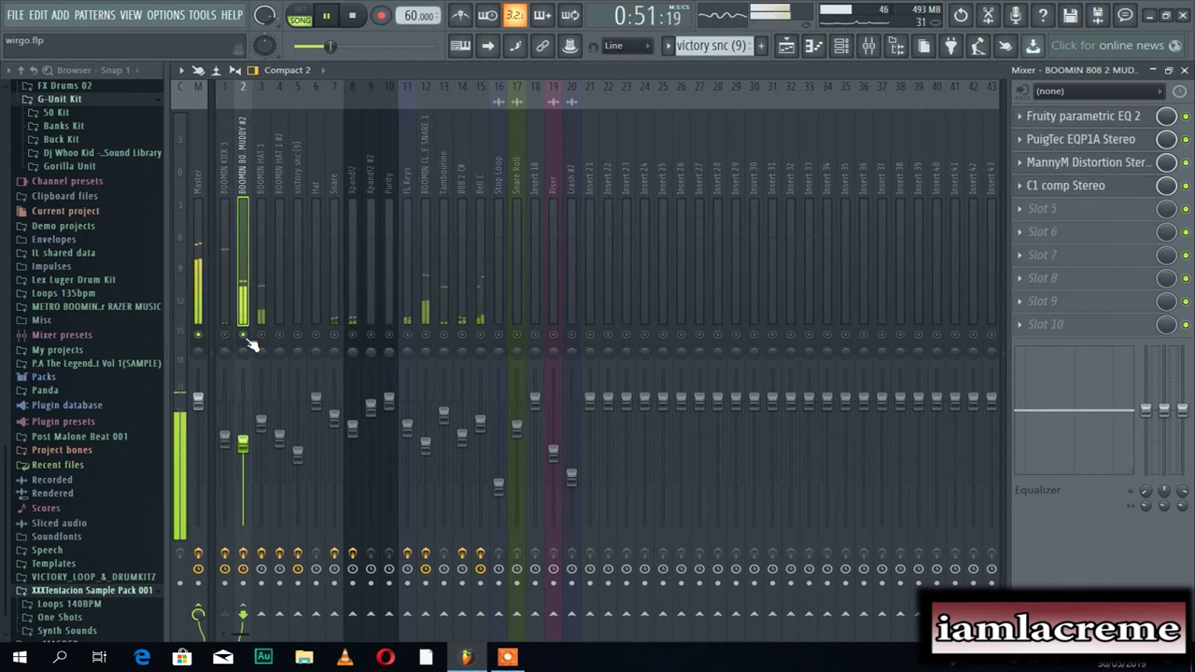
key(space)
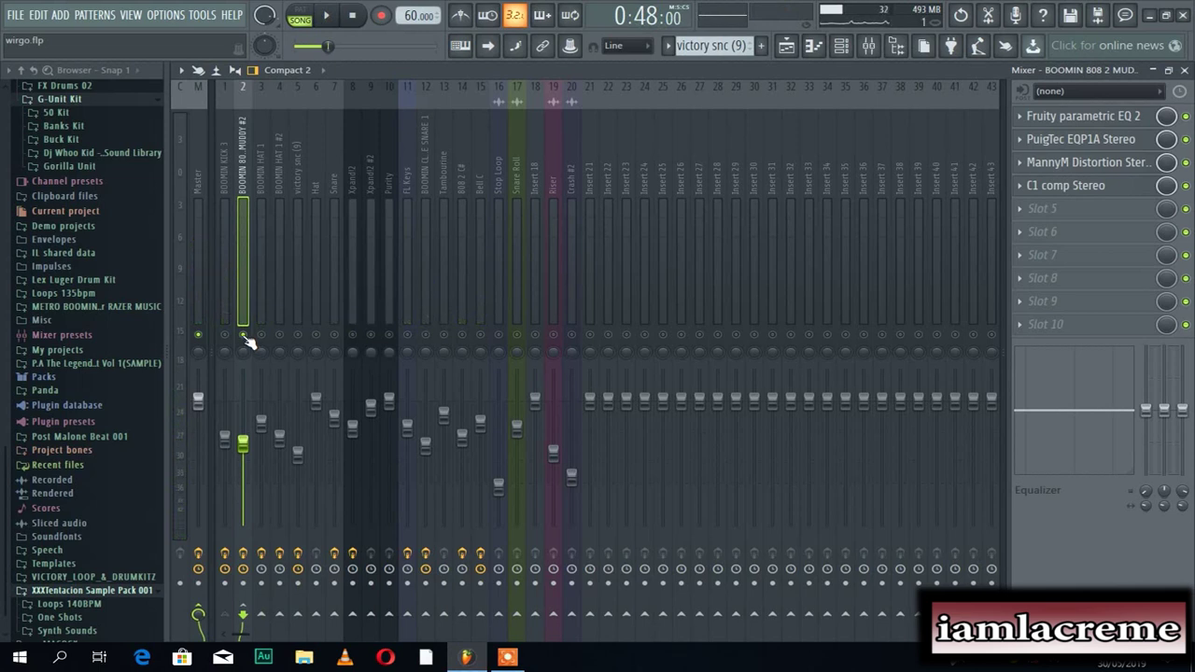
key(space)
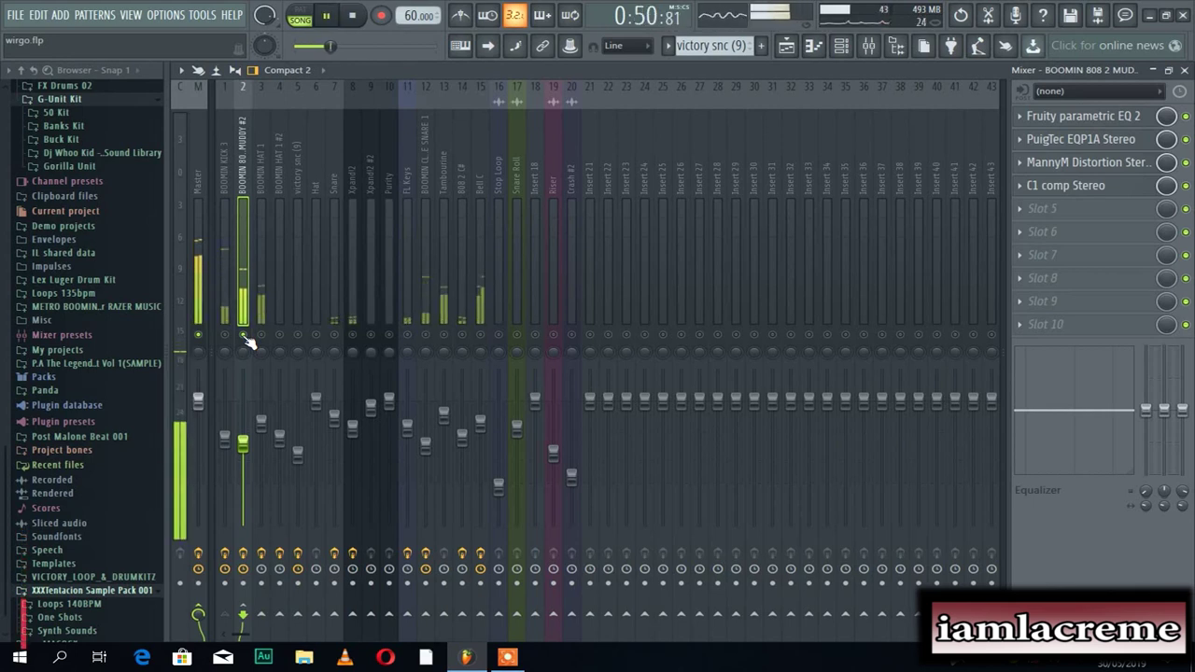
key(space)
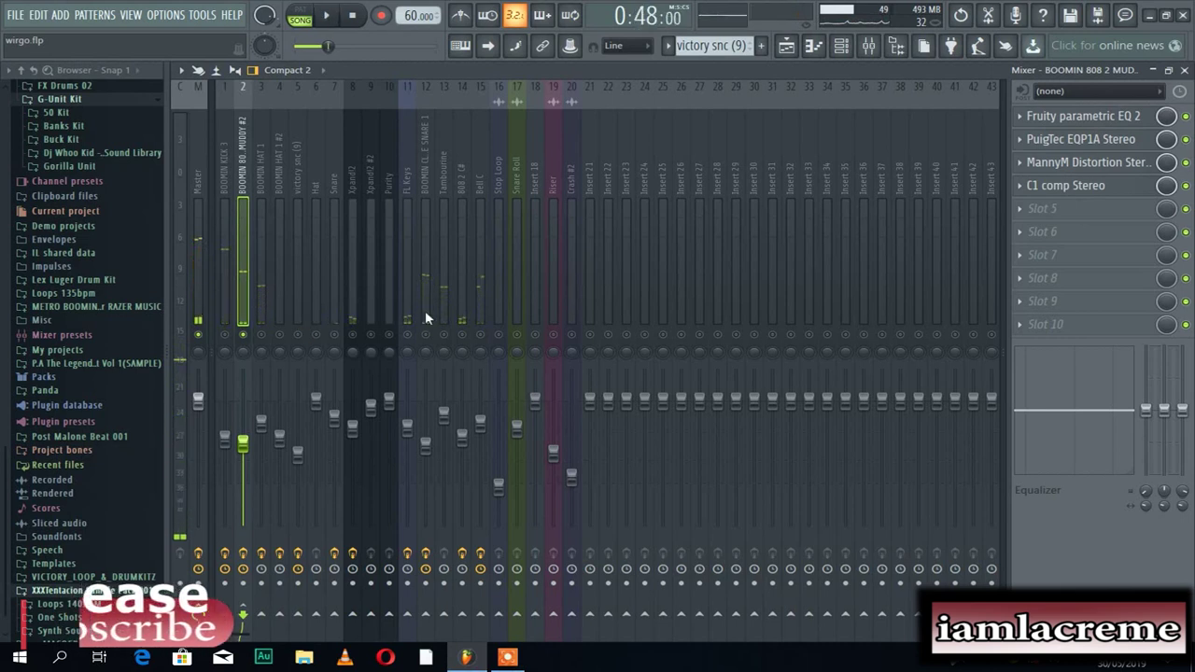
Load the Default preset in the 808 insert's Fruity parametric EQ 2 and play the soloed 808
click(1083, 116)
drag(631, 256, 608, 193)
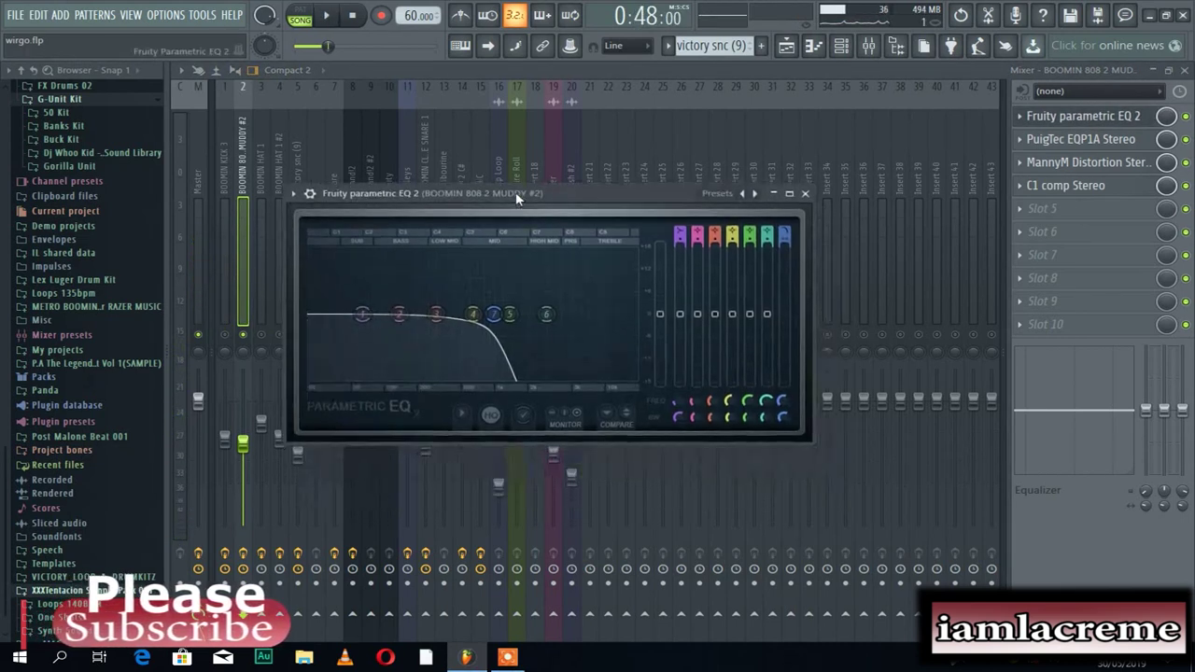
click(807, 192)
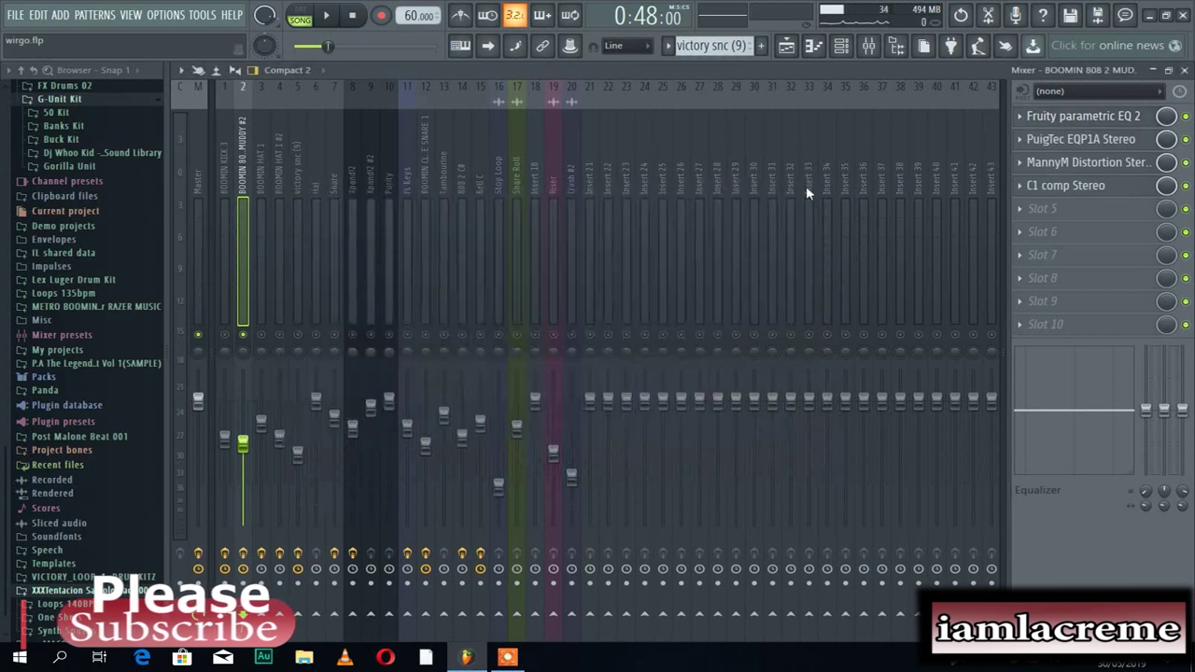
click(1094, 117)
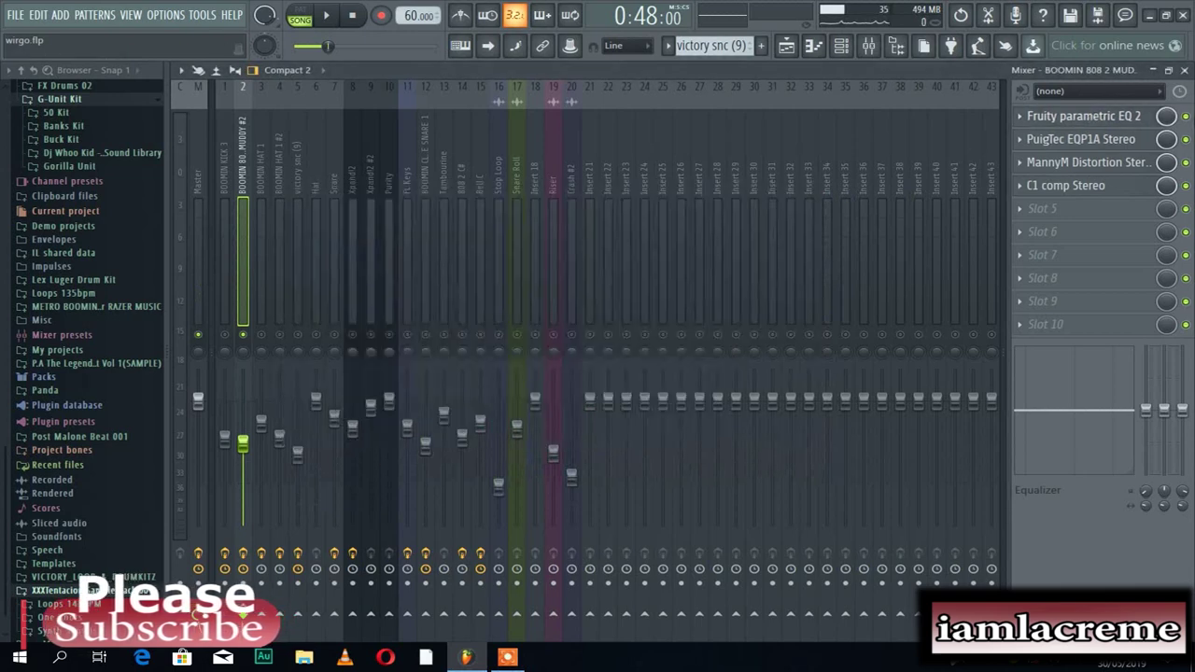
click(1108, 120)
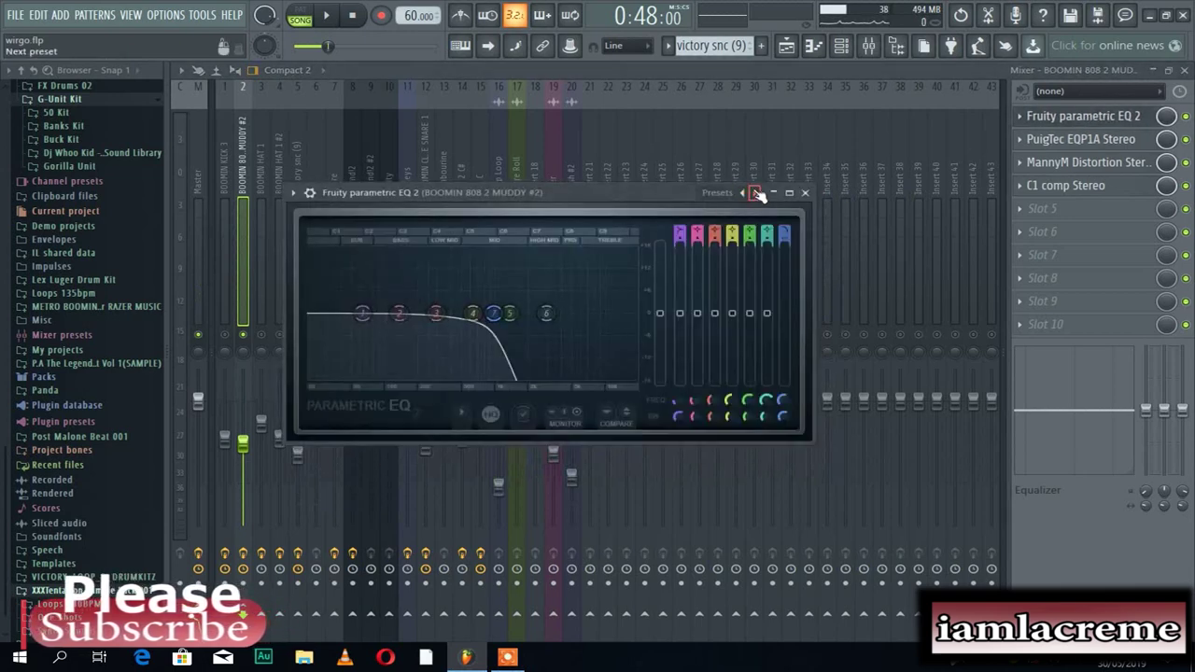
click(755, 193)
key(space)
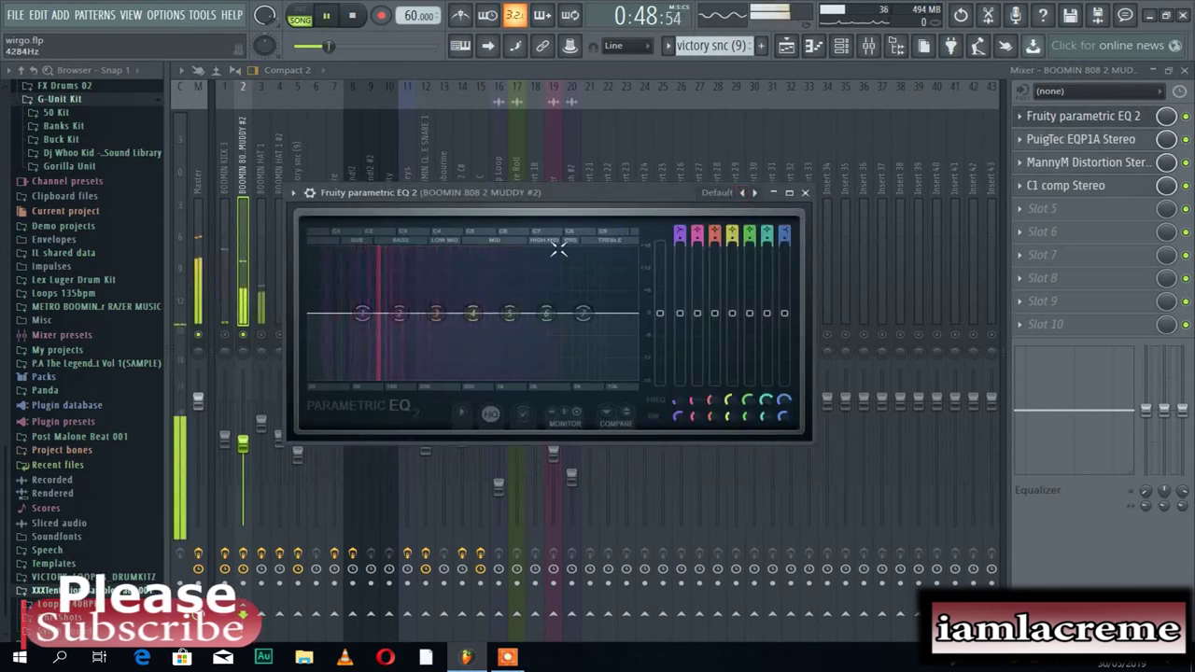
key(space)
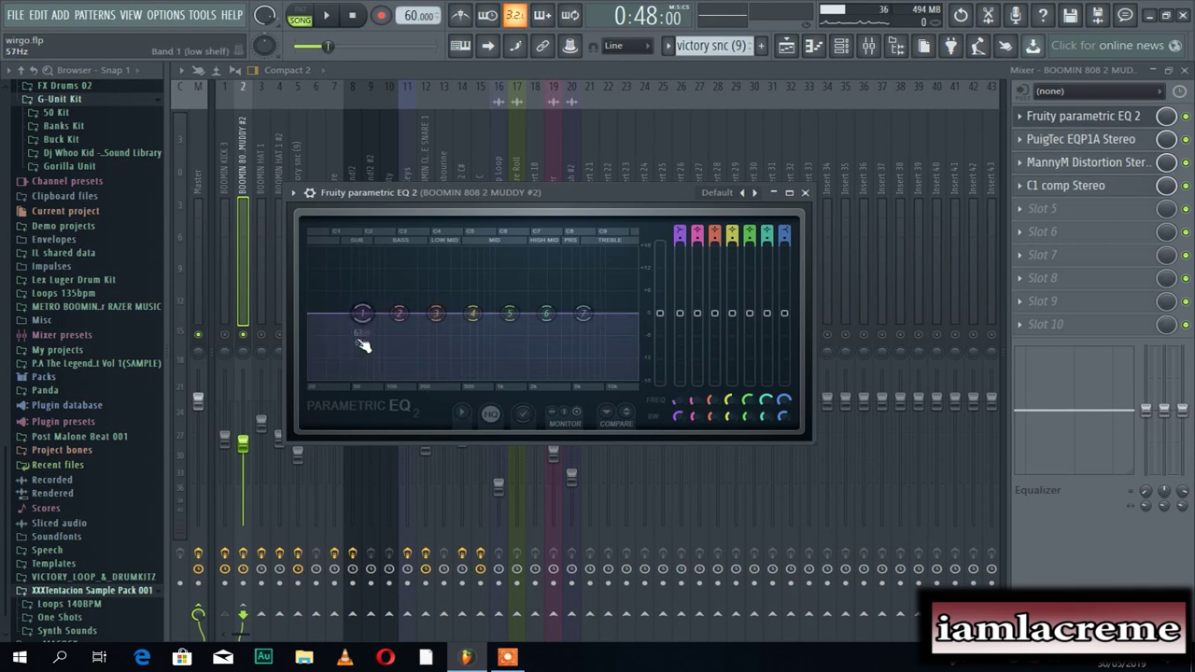
Change band 7 of the 808's Fruity parametric EQ 2 to low pass, lower it to about 853 Hz and audition it
key(space)
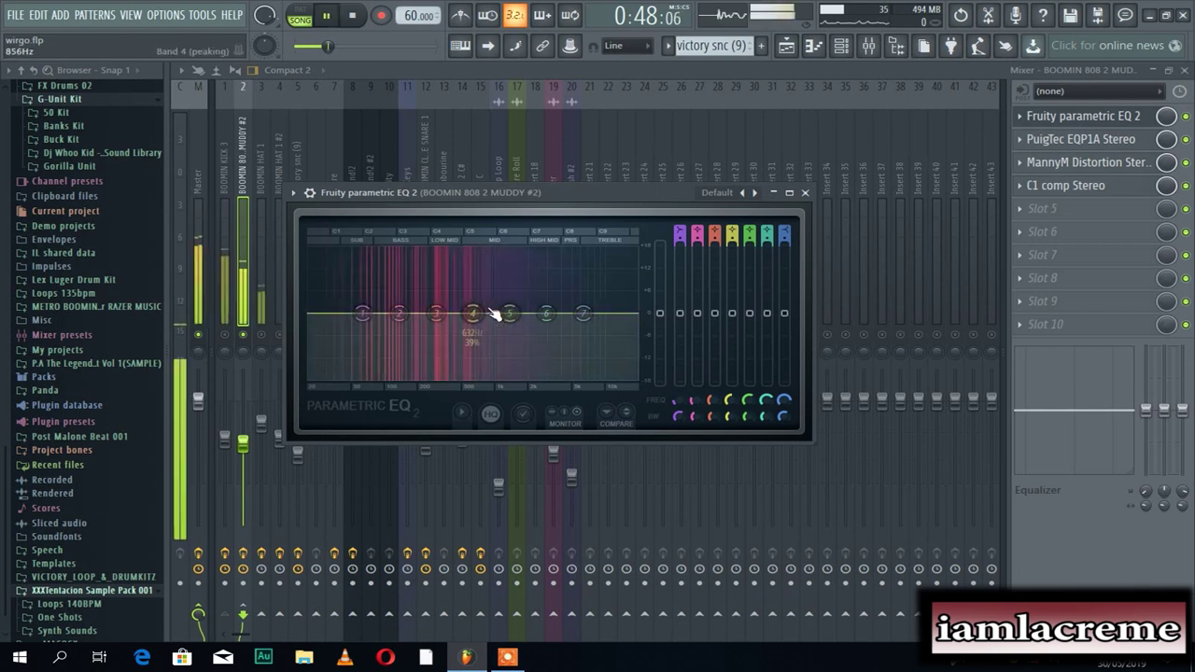
key(space)
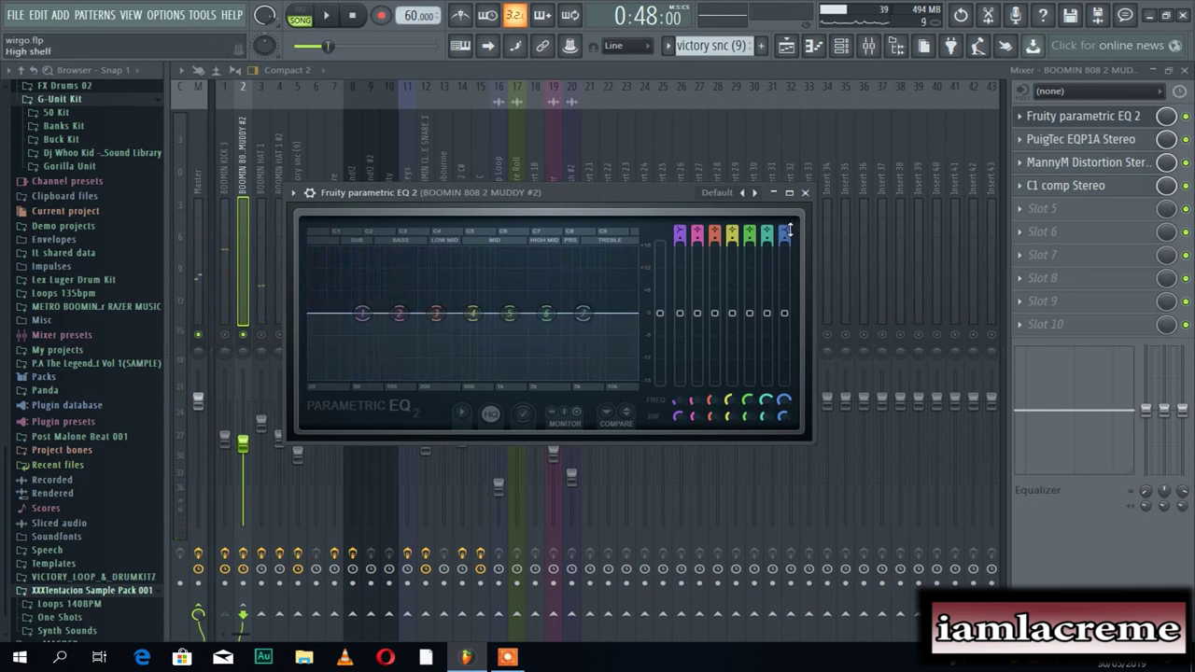
scroll(785, 228, down, 4)
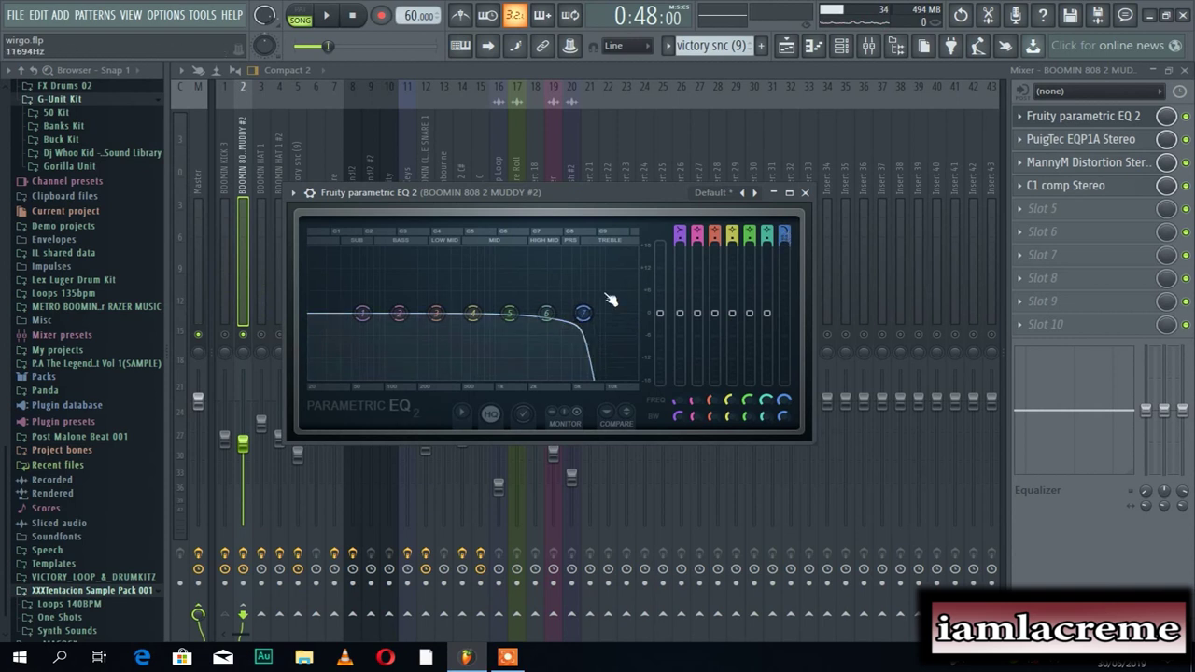
drag(583, 313, 492, 319)
key(space)
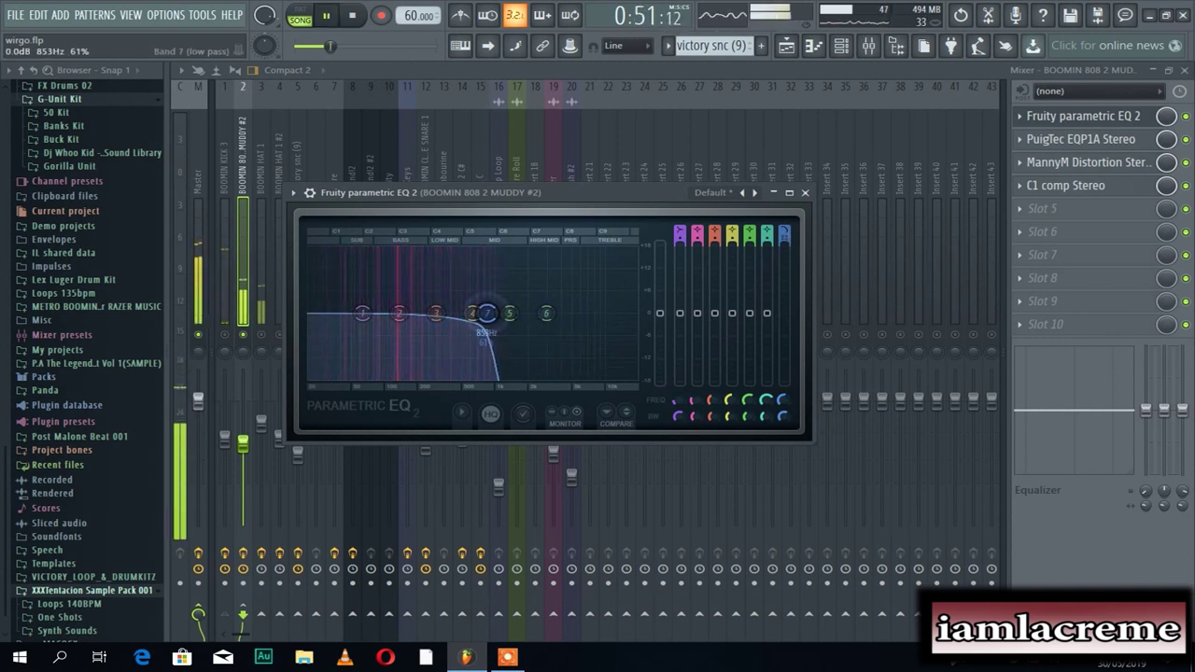
key(space)
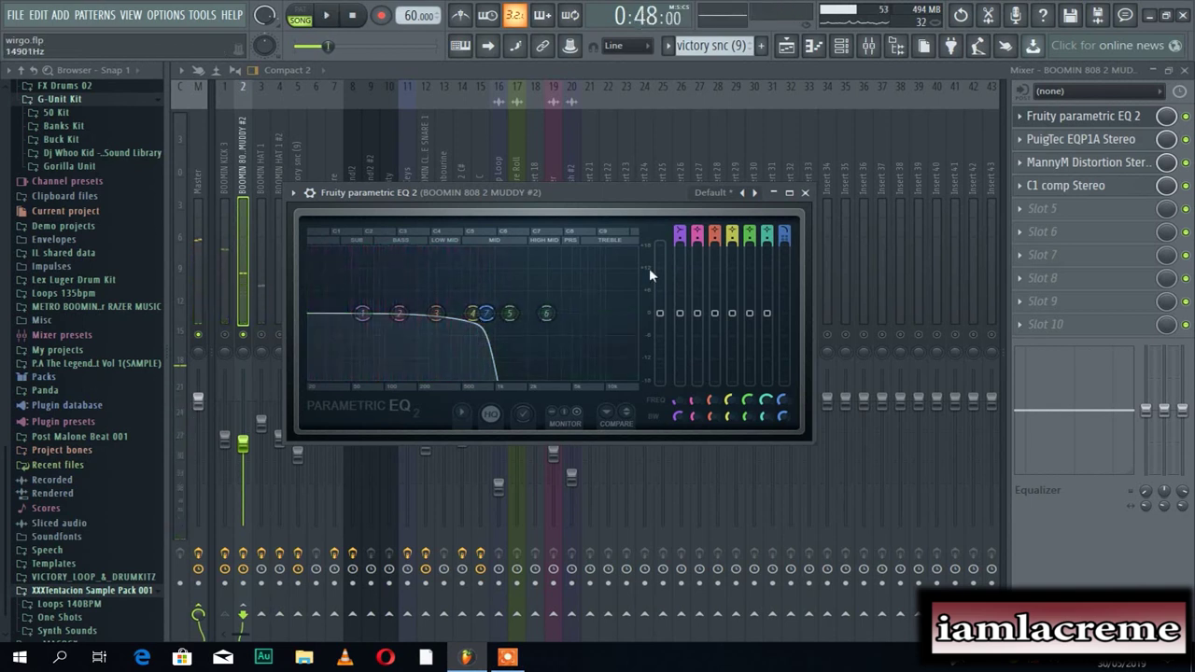
click(806, 195)
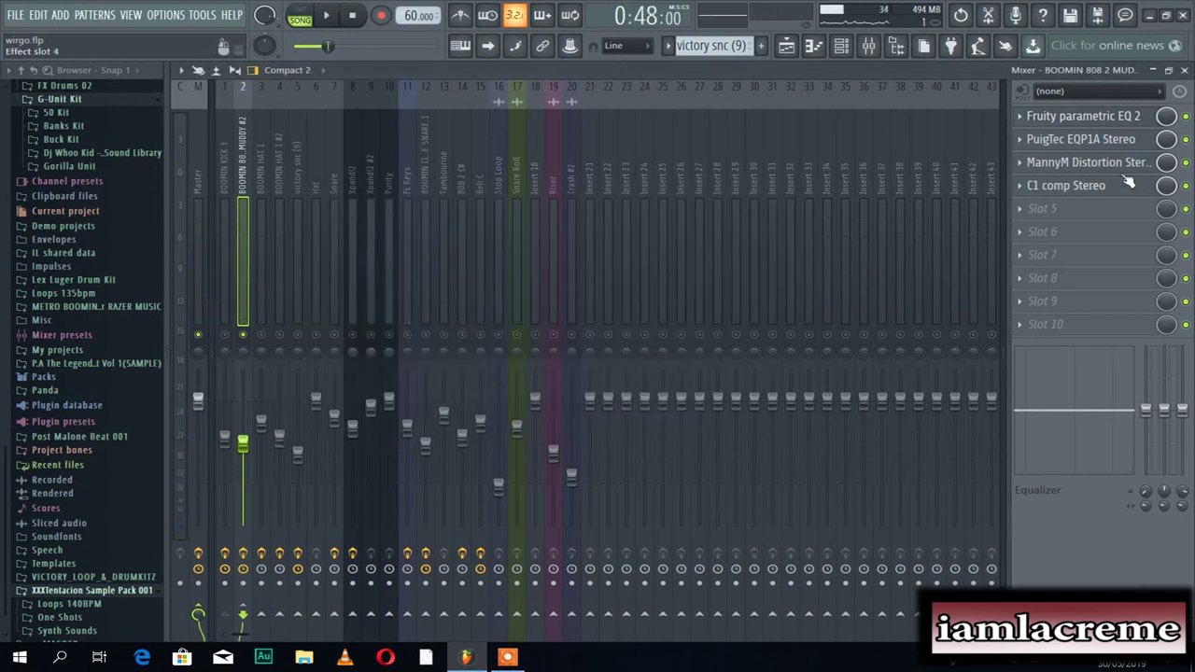
Play the 808 through Fruity parametric EQ 2 alone and lower its band 7 low-pass cutoff to about 708 Hz
key(space)
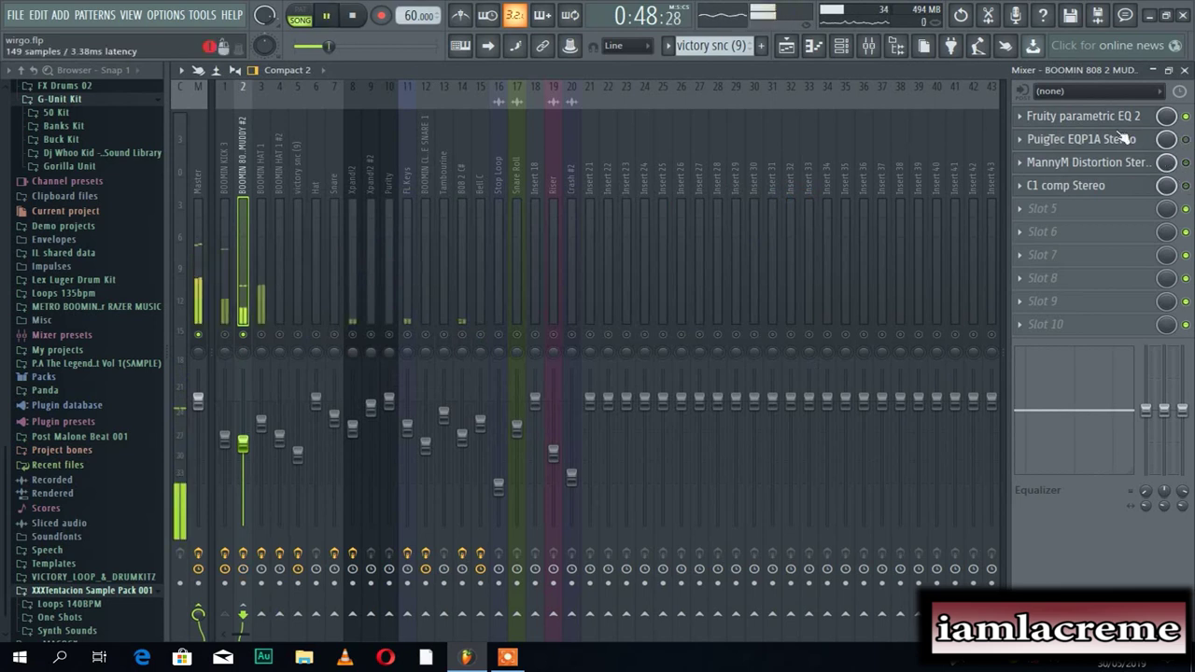
click(1088, 118)
mouse_move(471, 317)
mouse_down()
mouse_move(562, 314)
mouse_move(478, 314)
mouse_up()
key(space)
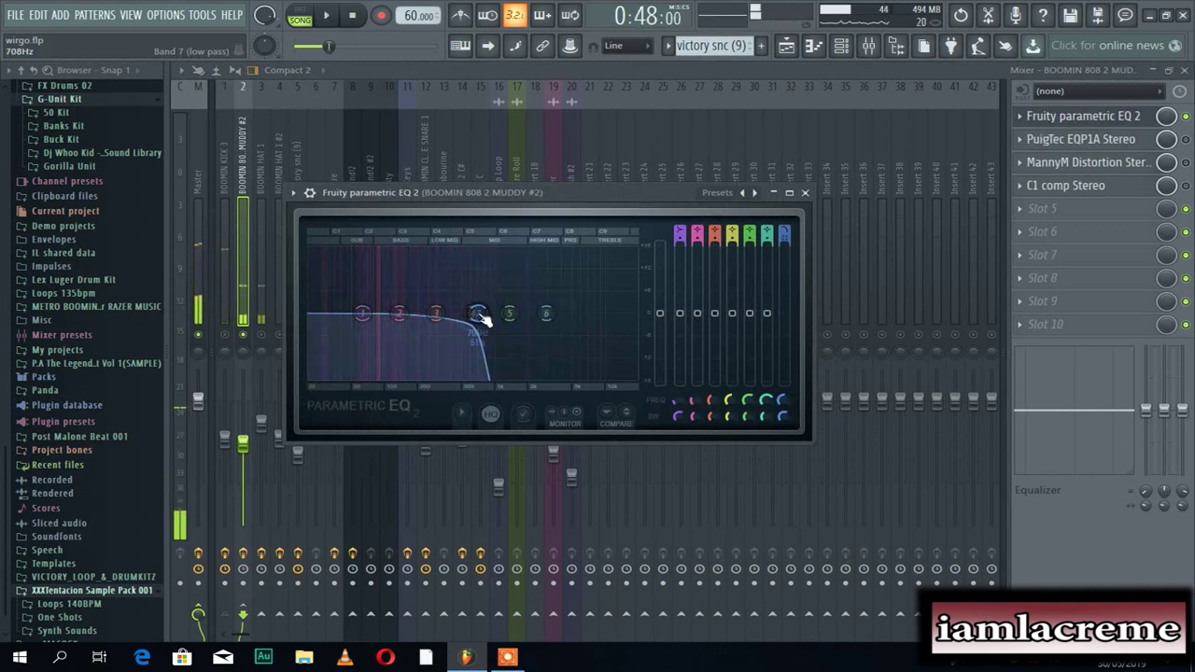
click(804, 195)
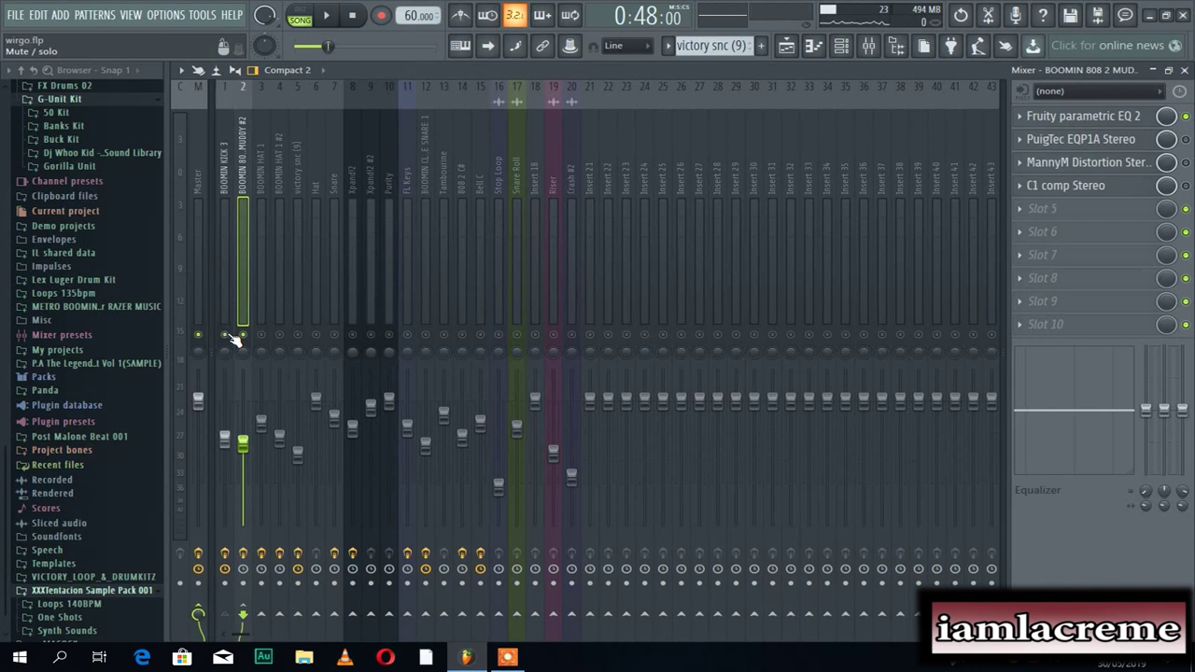
Play the kick and 808 together, and examine the BOOMIN KICK 3 insert's Fruity parametric EQ bands
key(space)
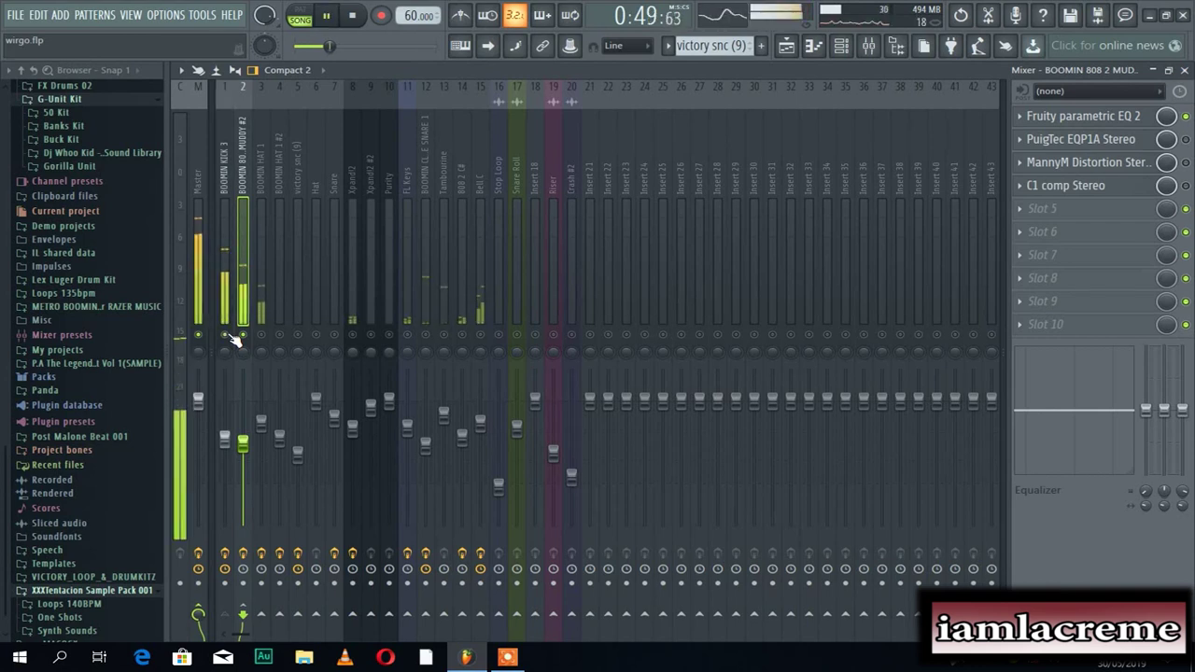
key(space)
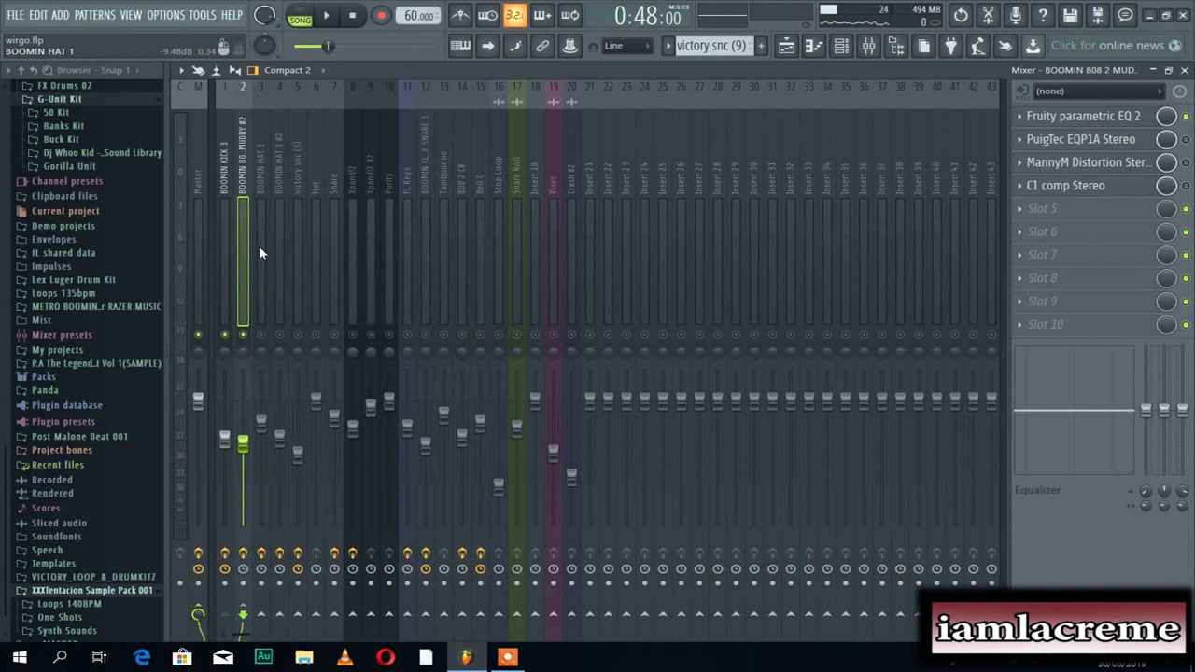
click(227, 210)
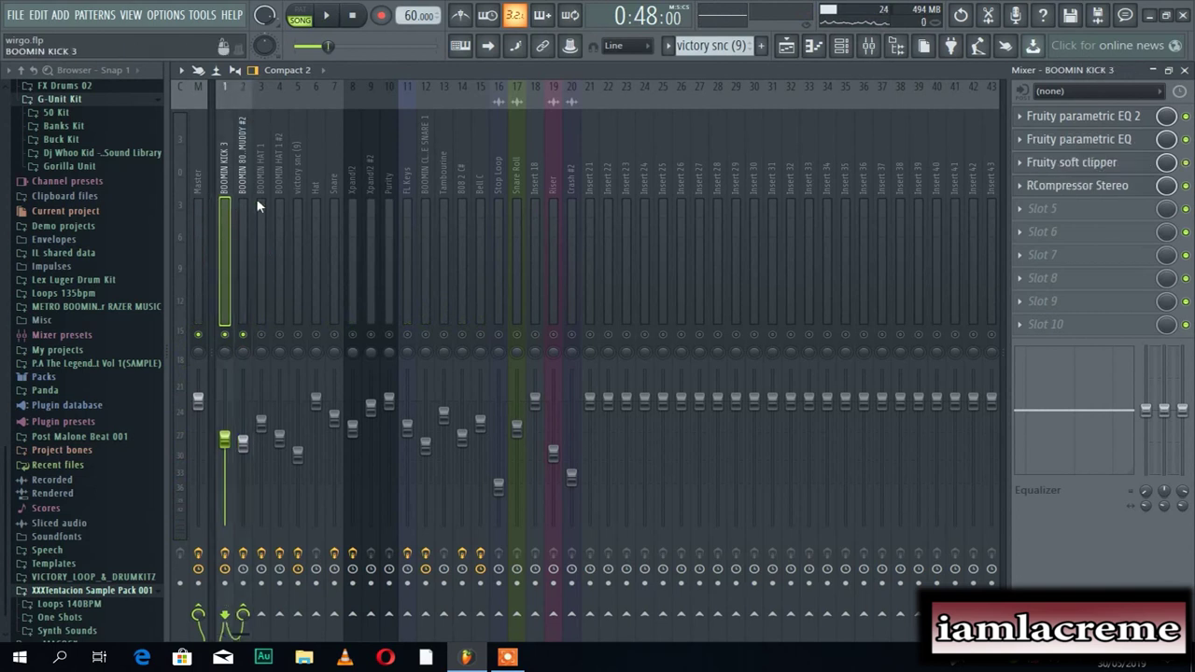
click(1112, 141)
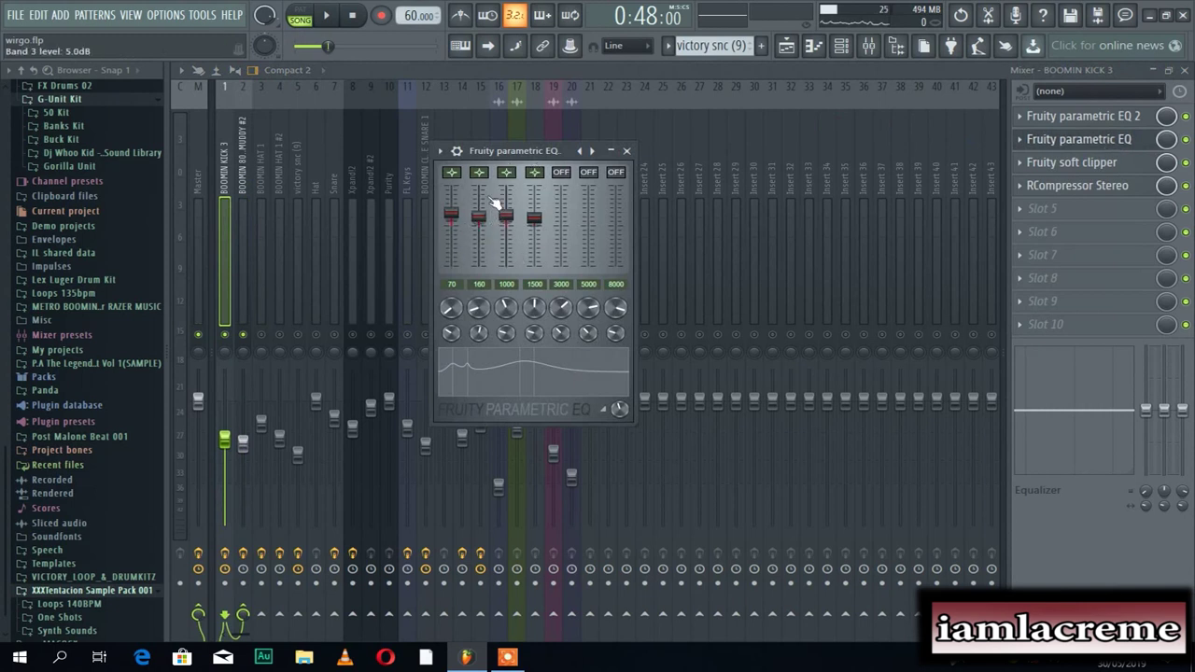
click(627, 151)
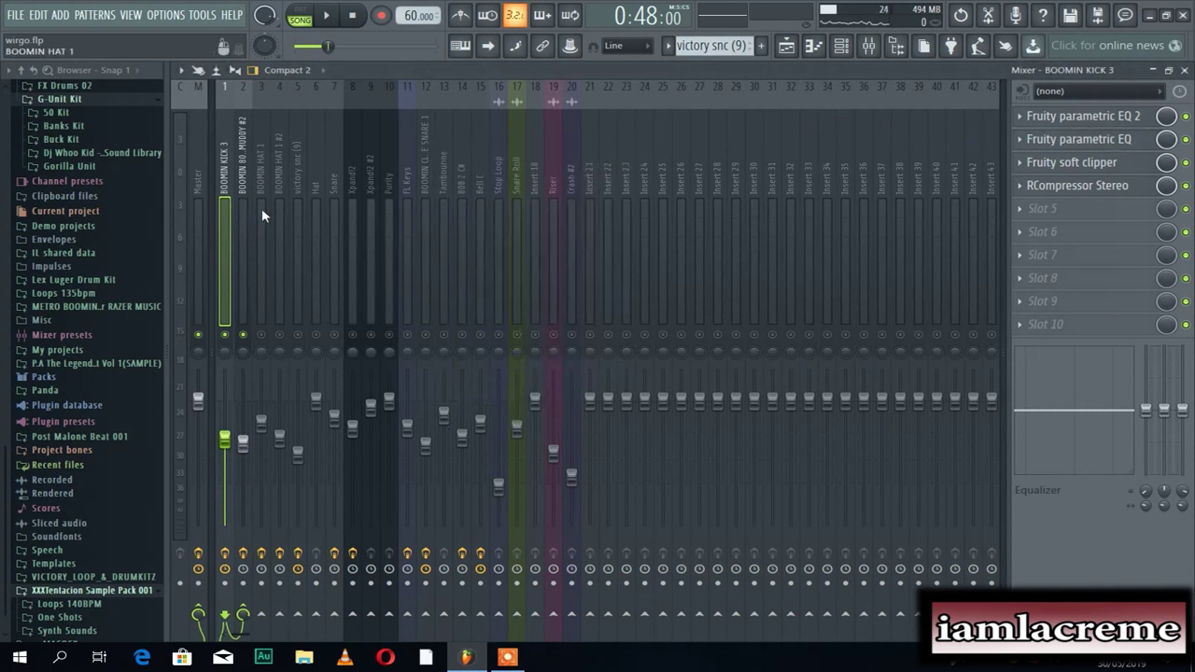
Reselect the BOOMIN 808 2 MUDDY #2 insert and review the low-pass curve in its Fruity parametric EQ 2
click(243, 226)
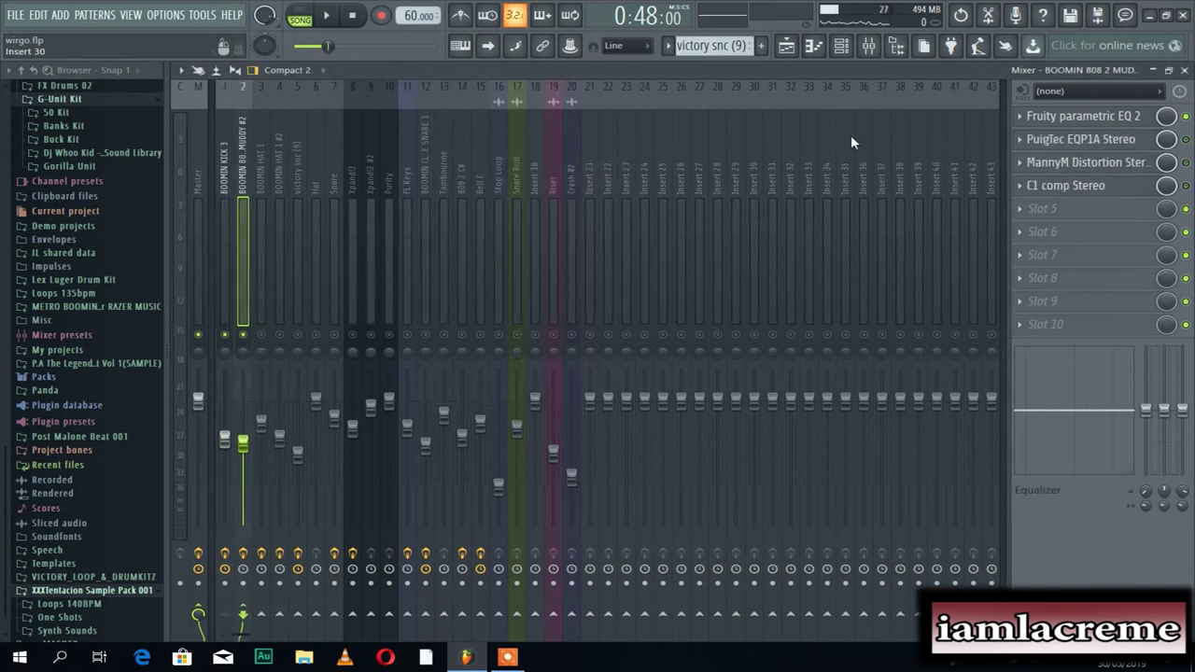
click(1110, 122)
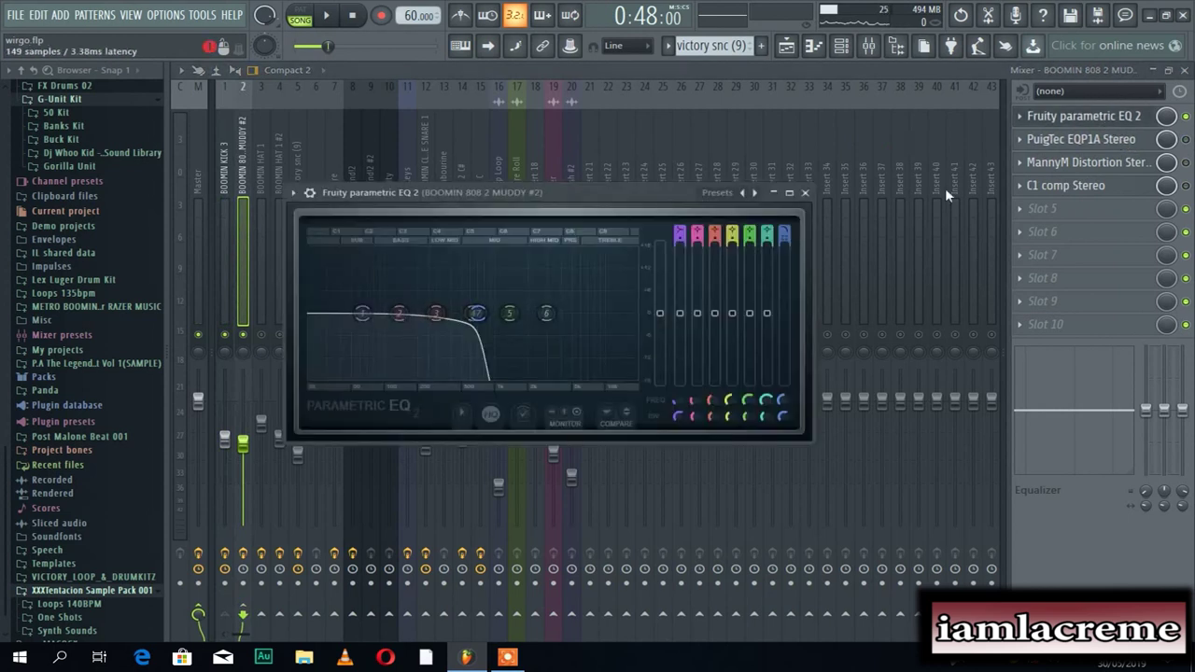
click(805, 193)
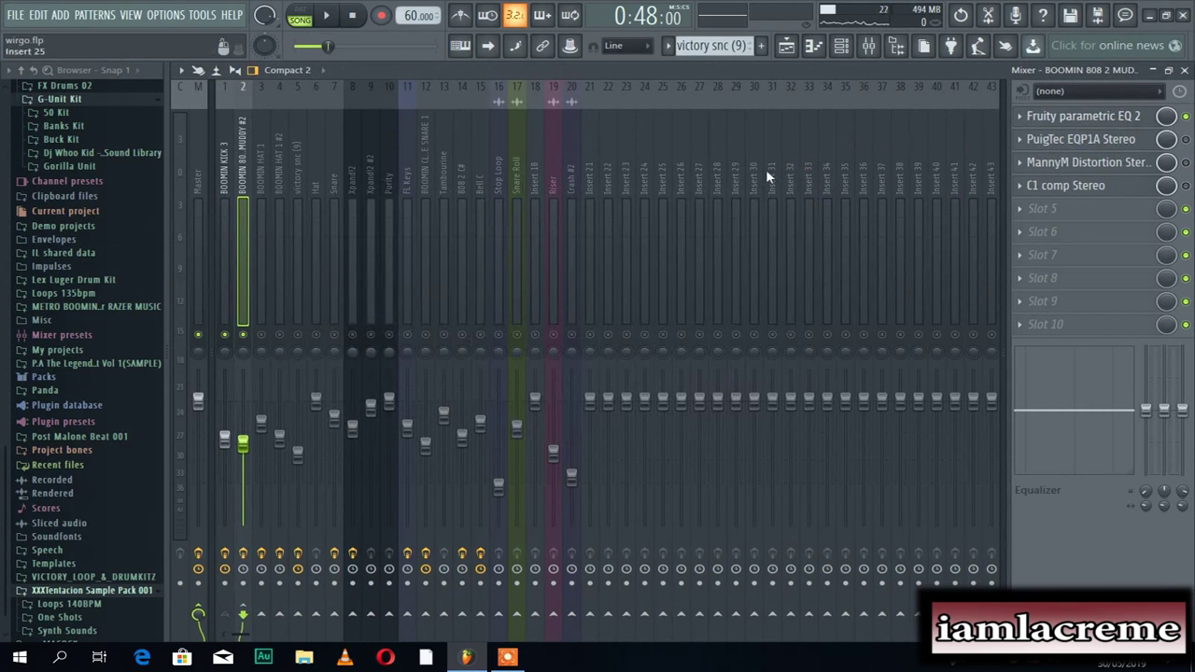
Set the 808's PuigTec EQP1A Stereo low frequency to 60 Hz and play the kick and 808 through it
click(1093, 140)
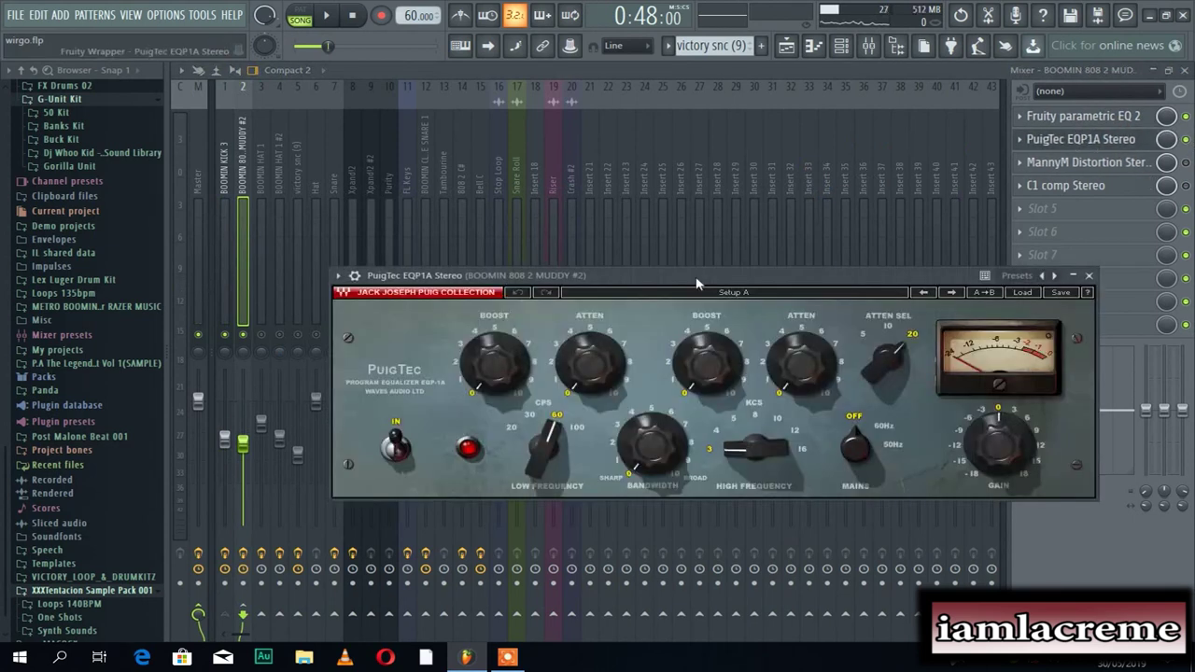
drag(695, 283, 616, 187)
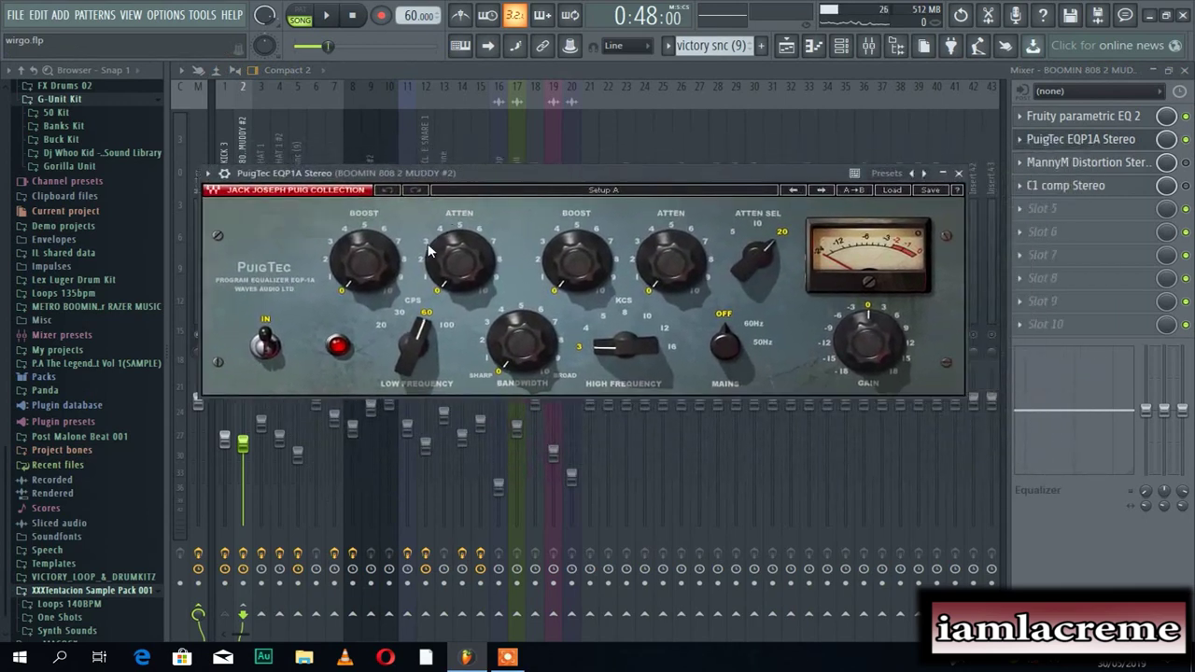
click(416, 352)
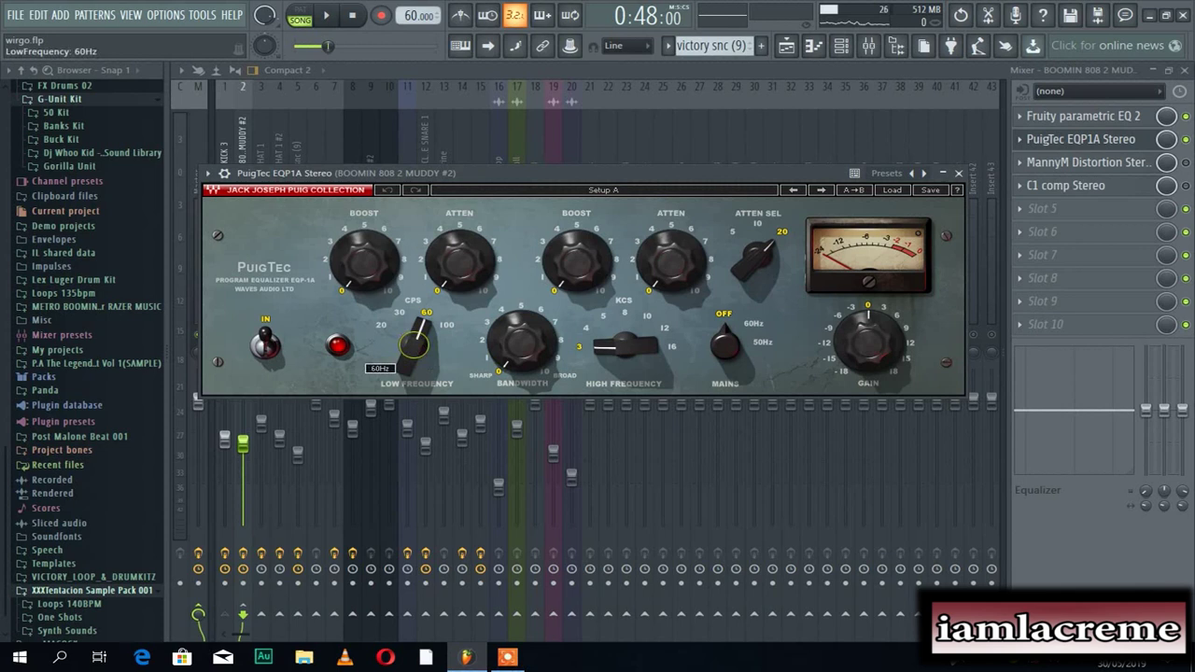
drag(415, 352, 425, 332)
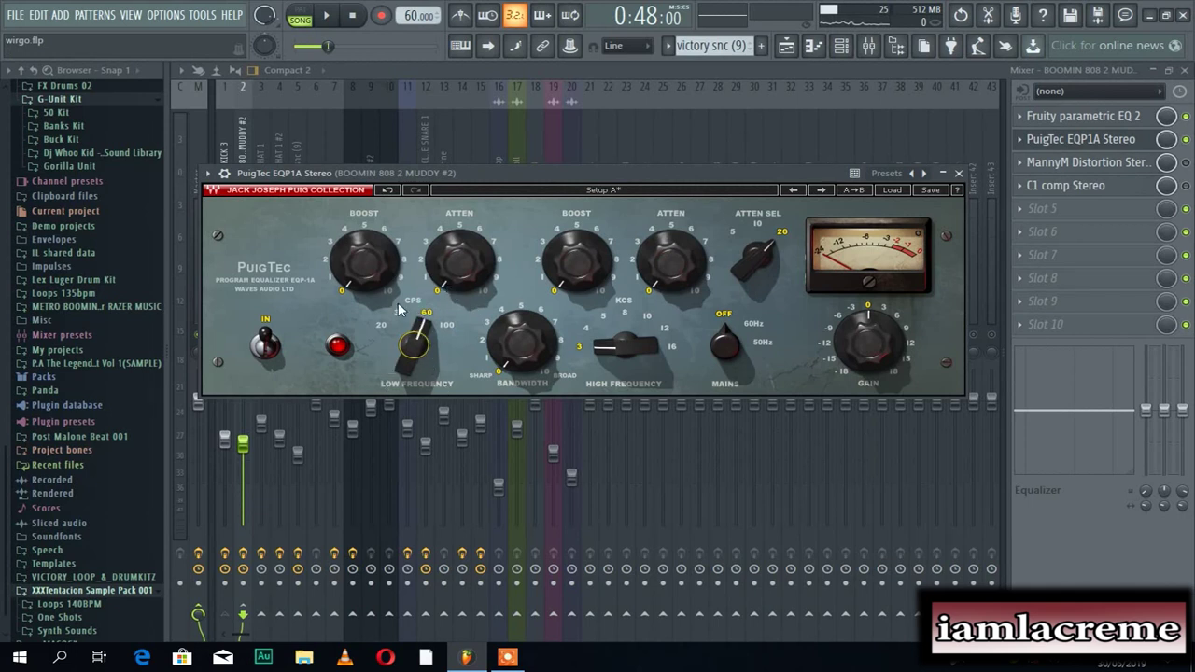
click(958, 173)
key(space)
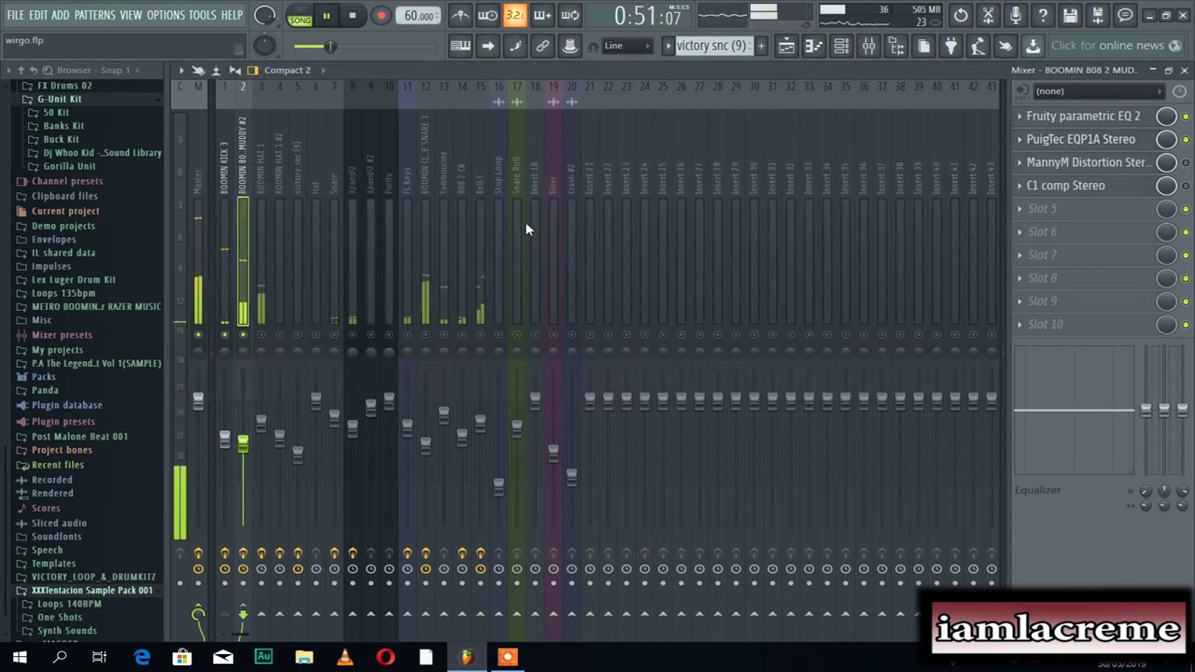
key(space)
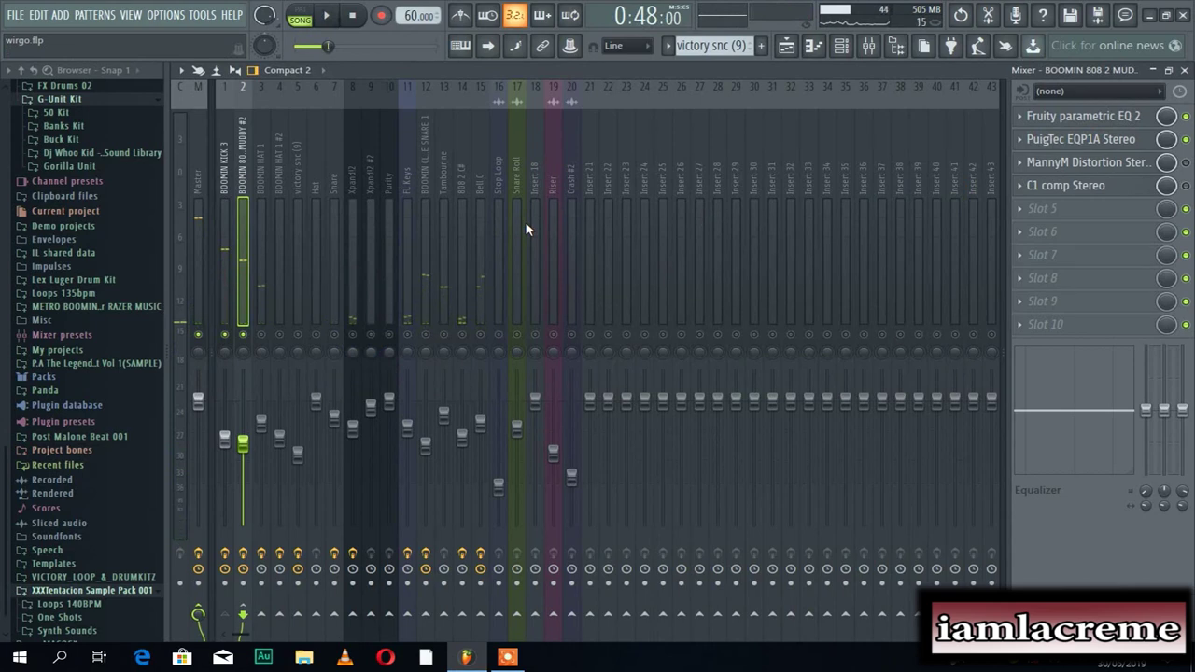
Reopen the 808's PuigTec EQP1A Stereo and examine its factory preset list without loading a preset
click(1075, 146)
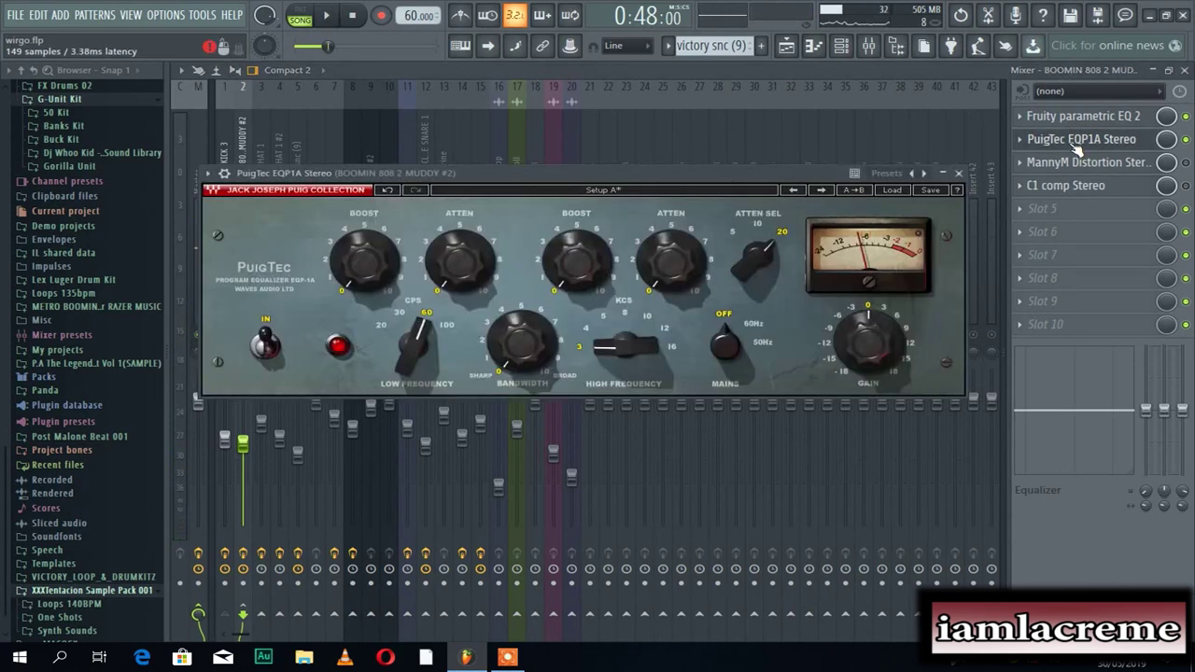
click(1076, 145)
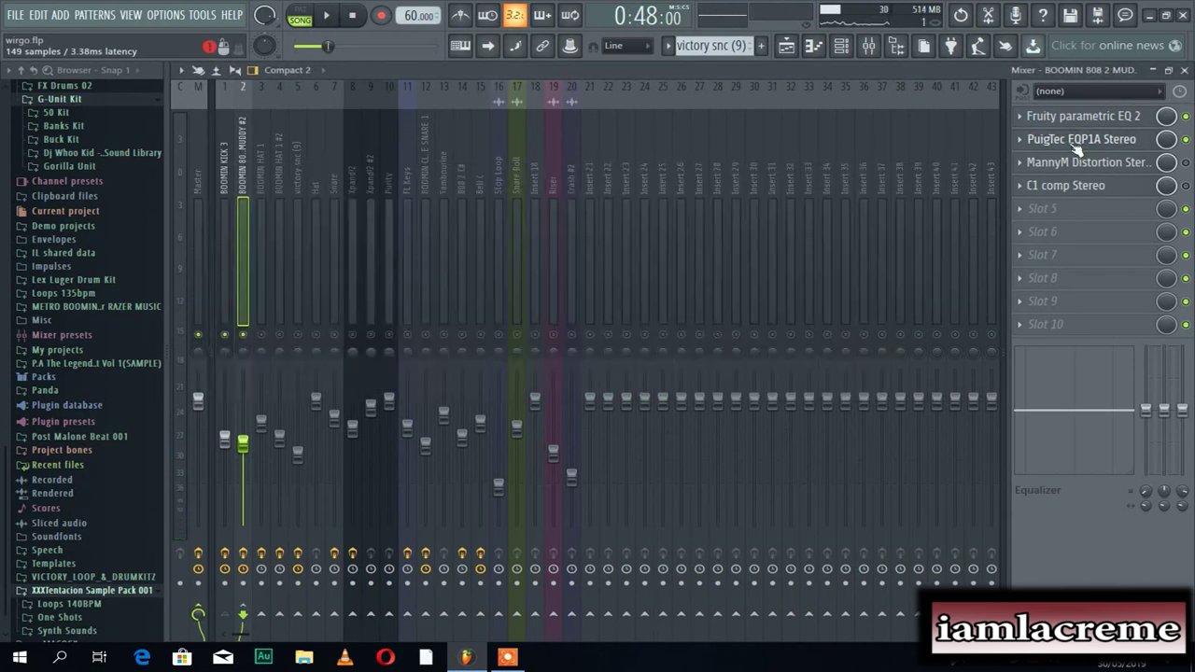
click(1076, 142)
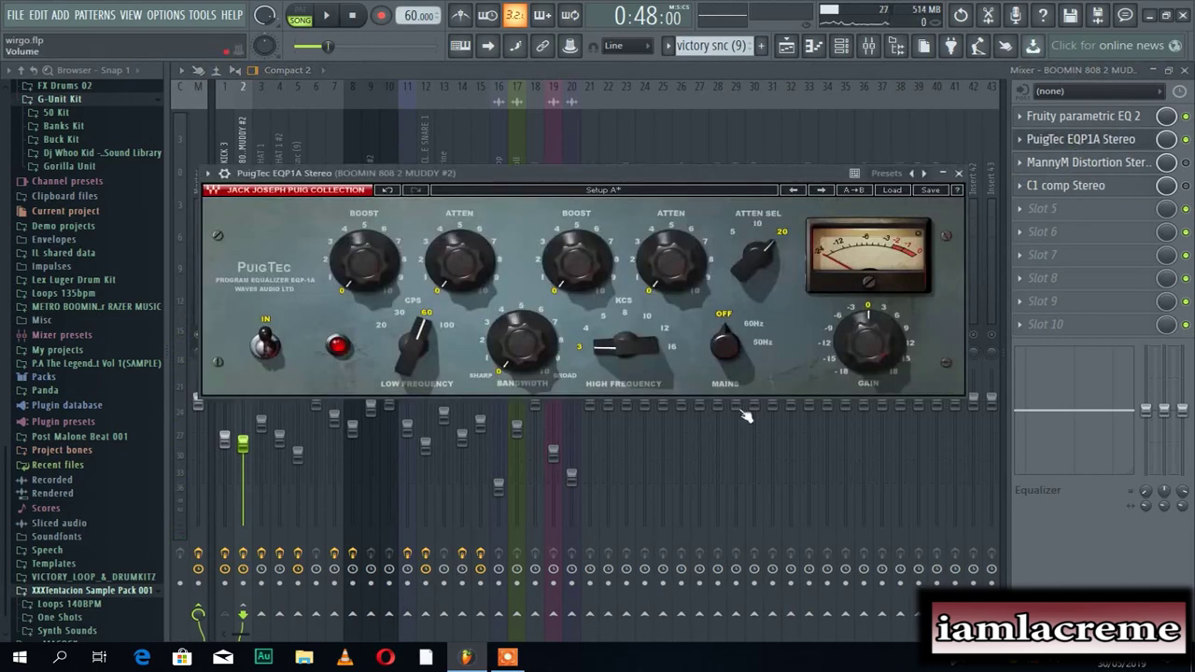
click(893, 191)
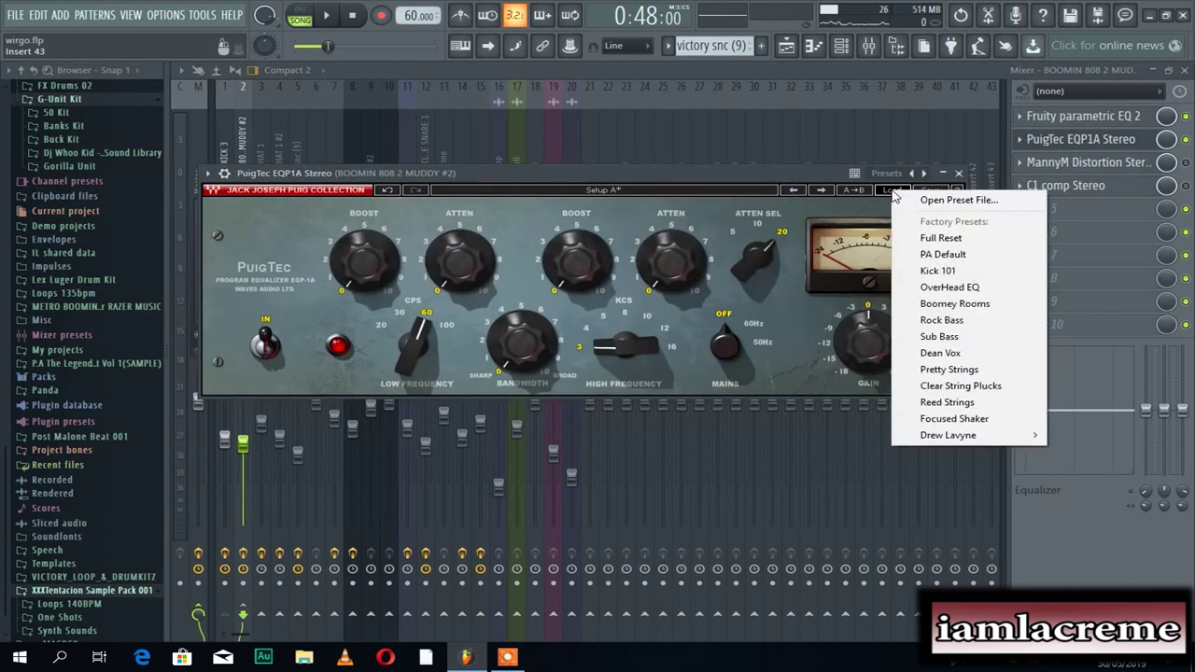
click(669, 172)
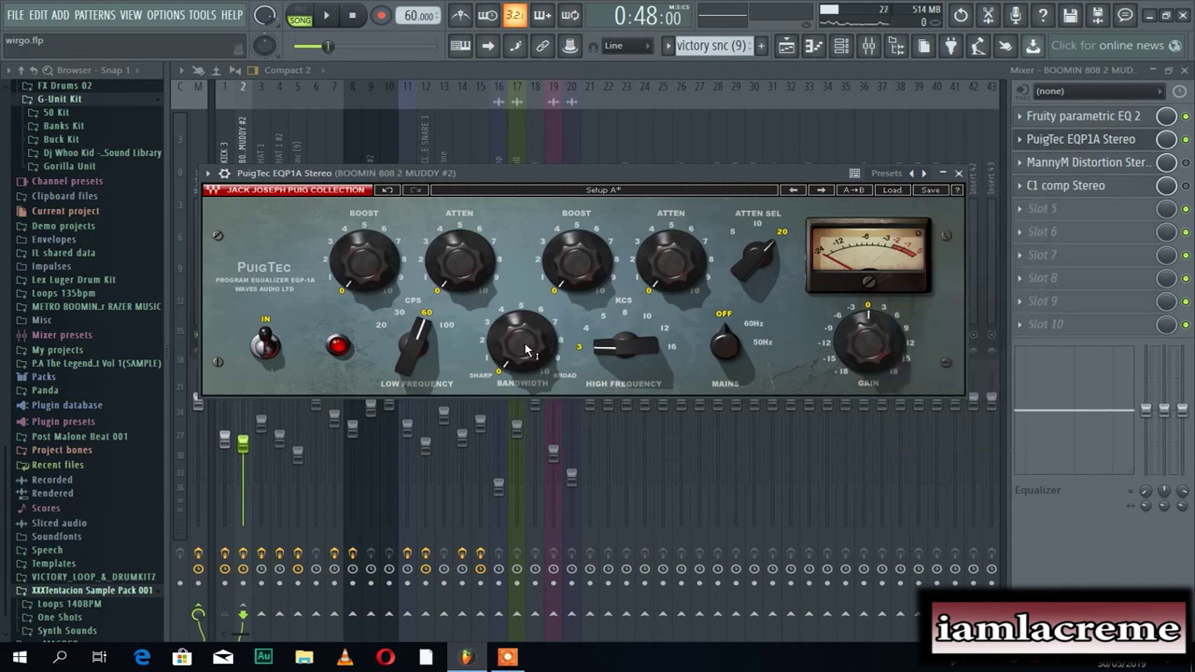
Check the PuigTec low-frequency selector, close the plugin and play the kick and 808 together again
click(419, 343)
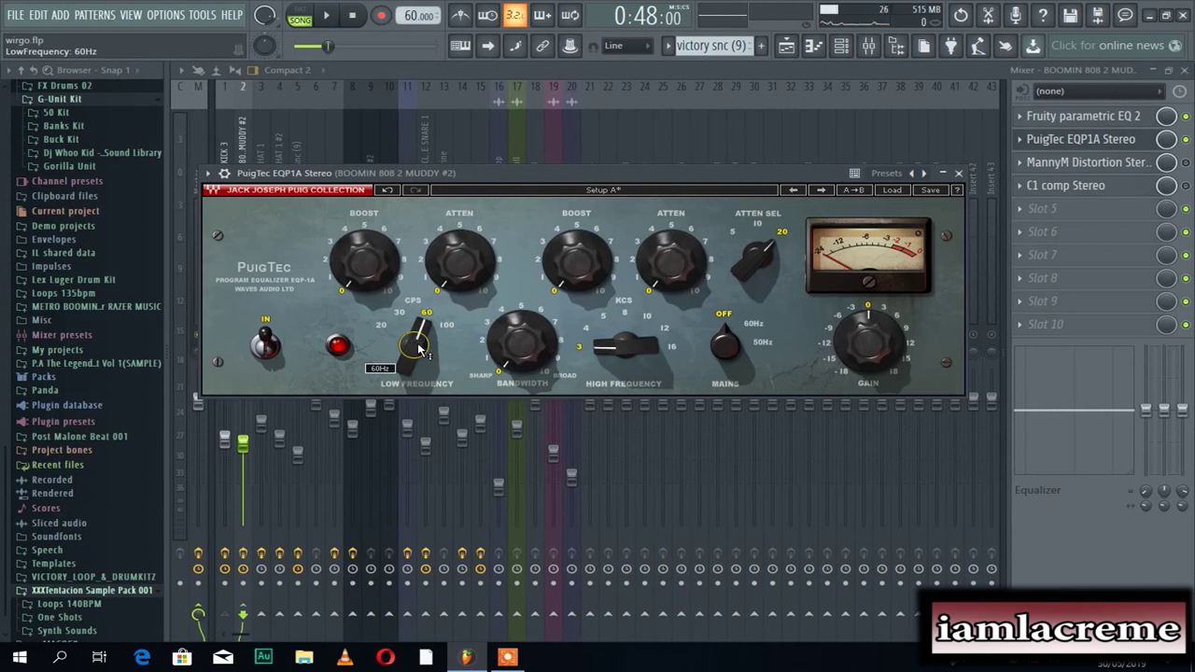
click(966, 175)
key(space)
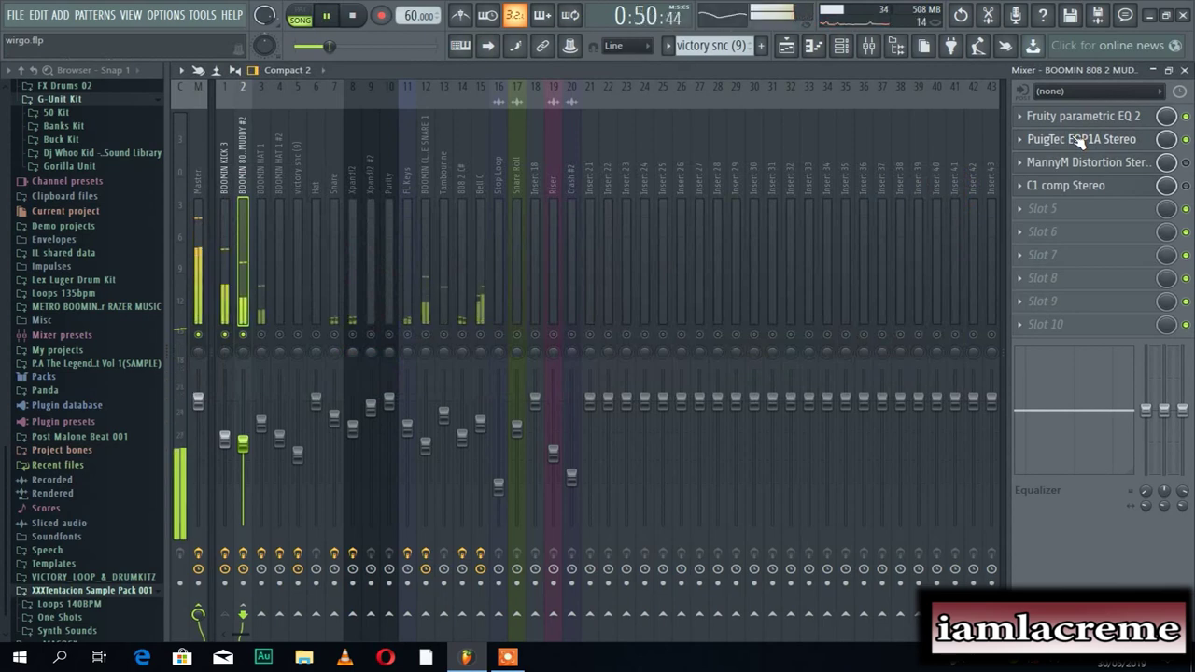
key(space)
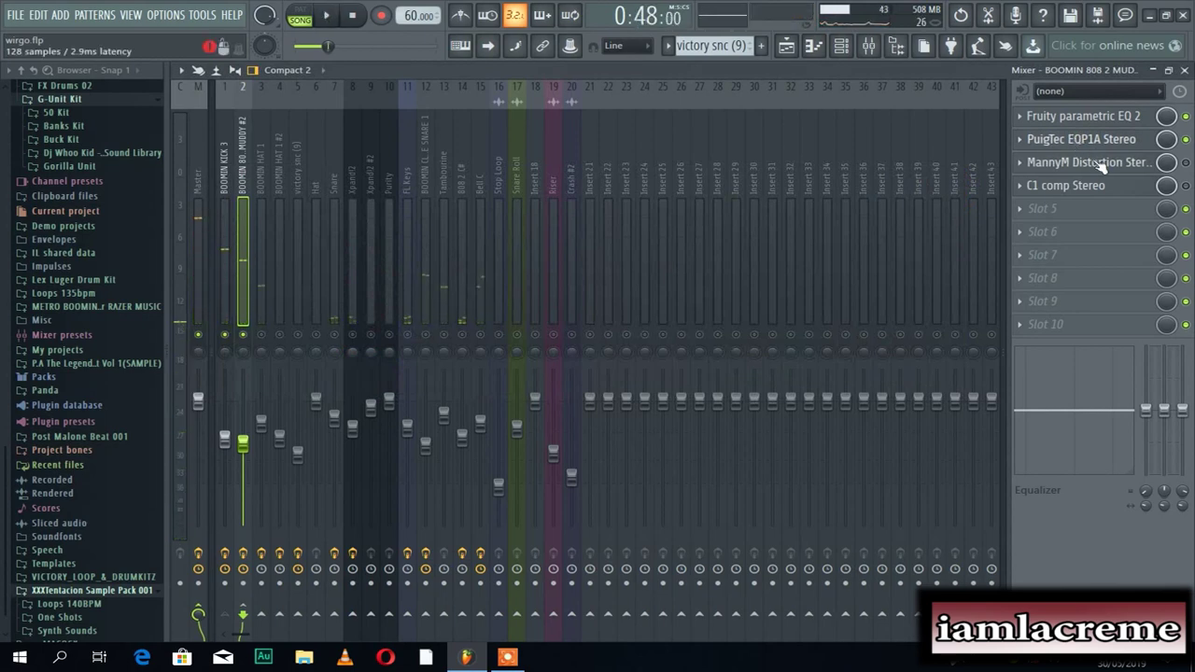
click(1102, 165)
click(1100, 165)
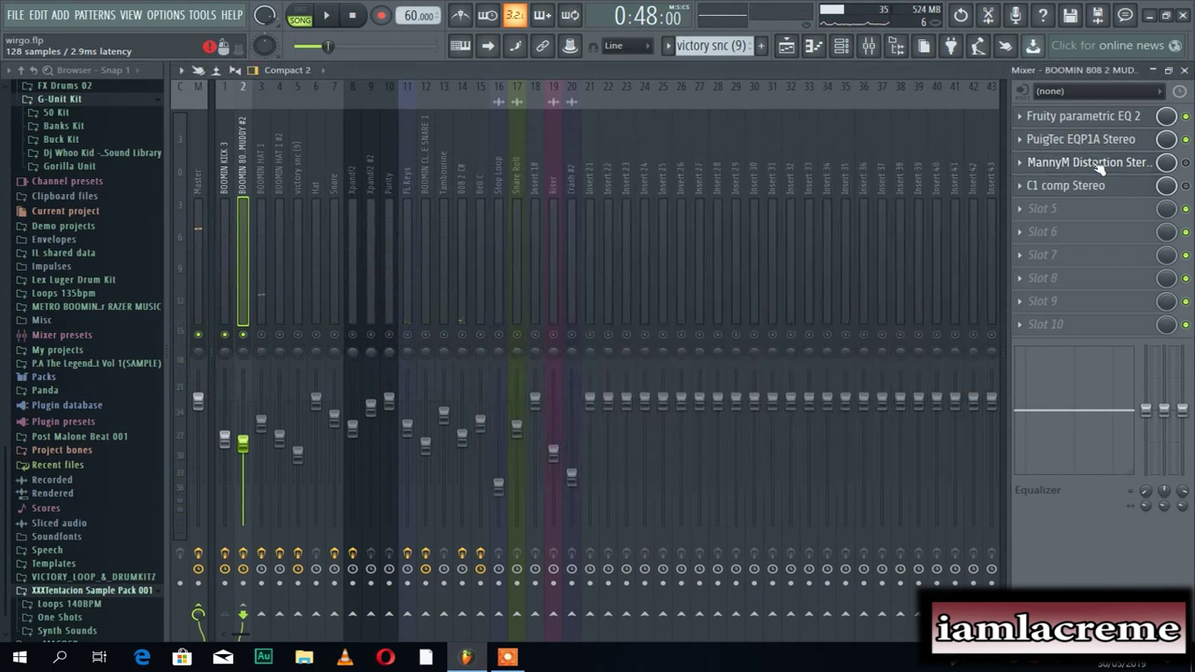
click(1081, 119)
click(1082, 120)
click(1076, 166)
click(1075, 166)
click(1076, 166)
click(1075, 165)
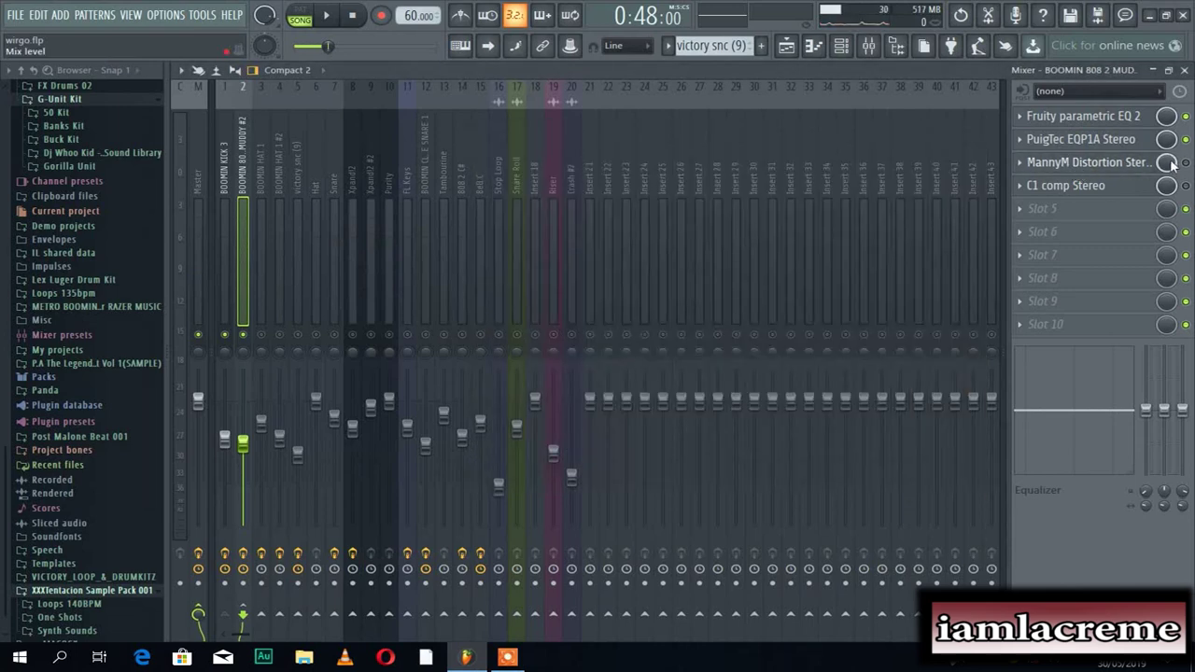
Enable the 808's MannyM Distortion Stereo, open it and examine its Yoad Nevo factory presets without loading another one
click(1116, 166)
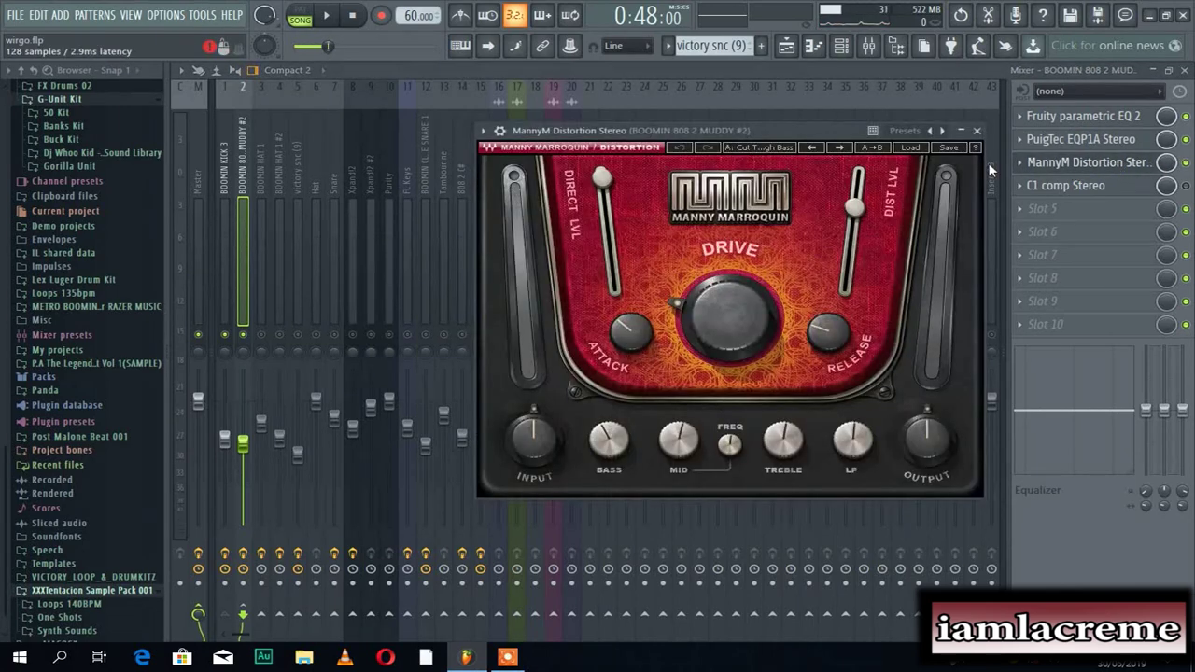
click(917, 148)
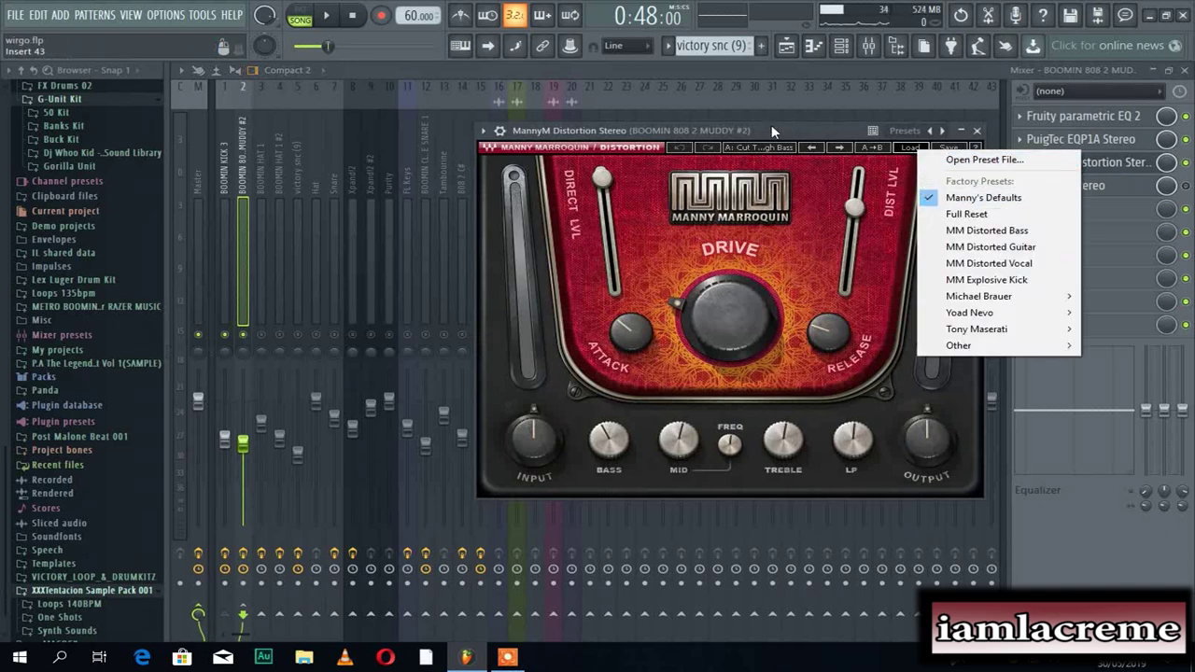
mouse_move(988, 314)
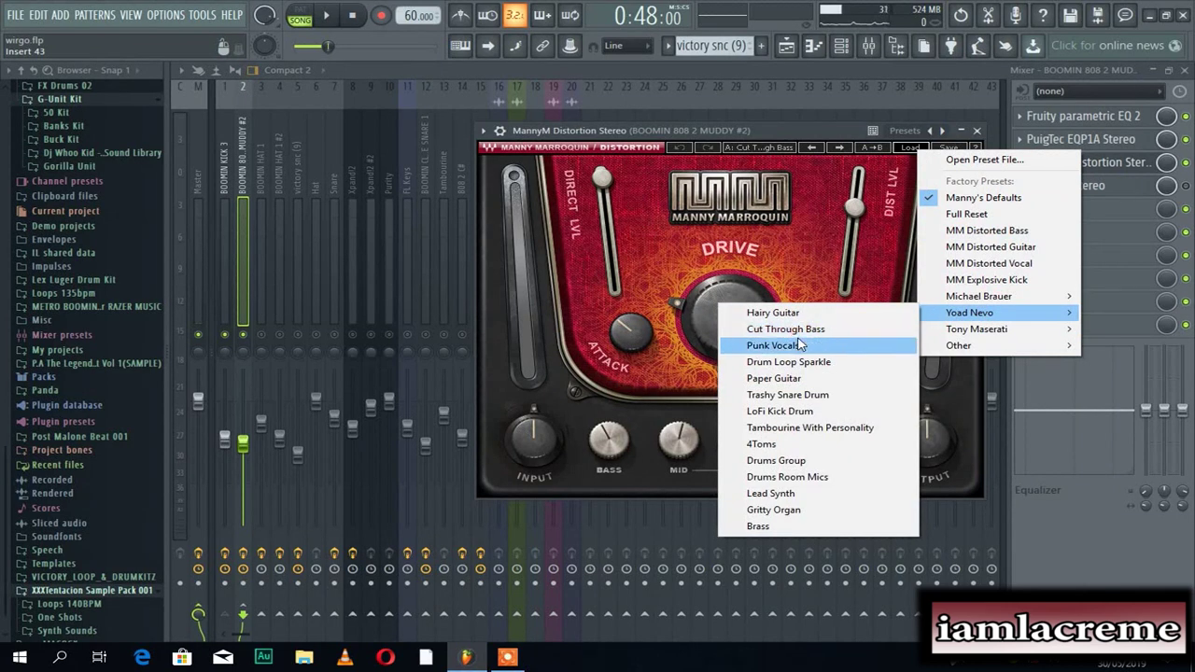
click(748, 126)
Play the beat through the 808's distortion, move the plugin window aside, stop playback and close the plugin
key(space)
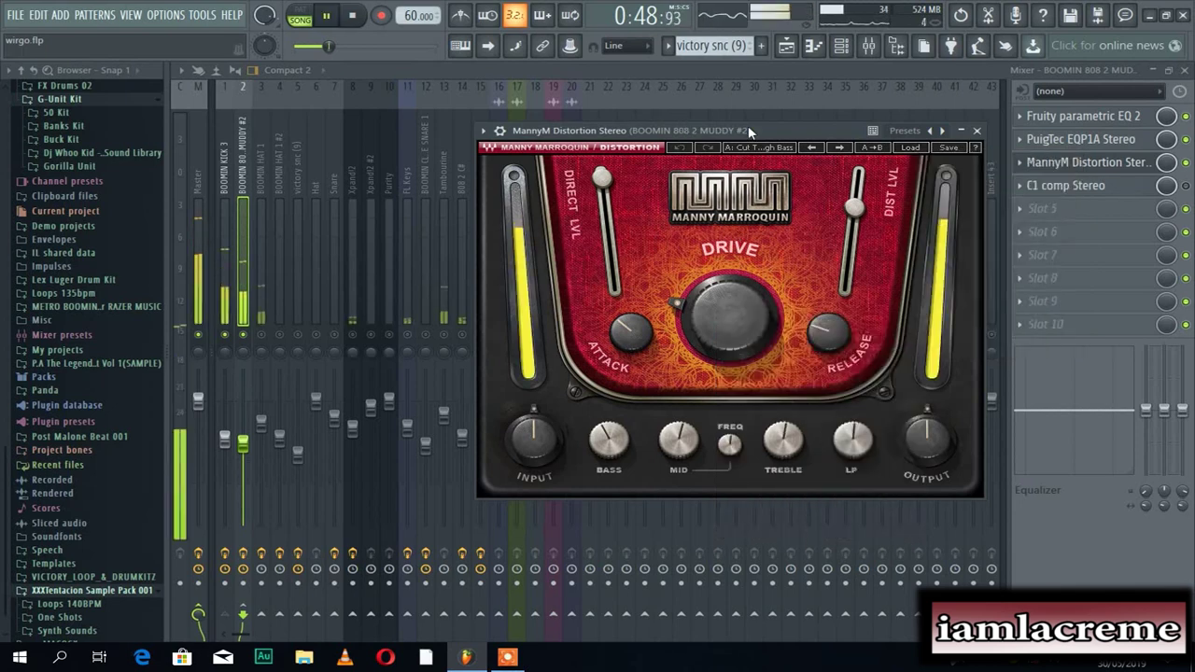
drag(748, 125, 626, 137)
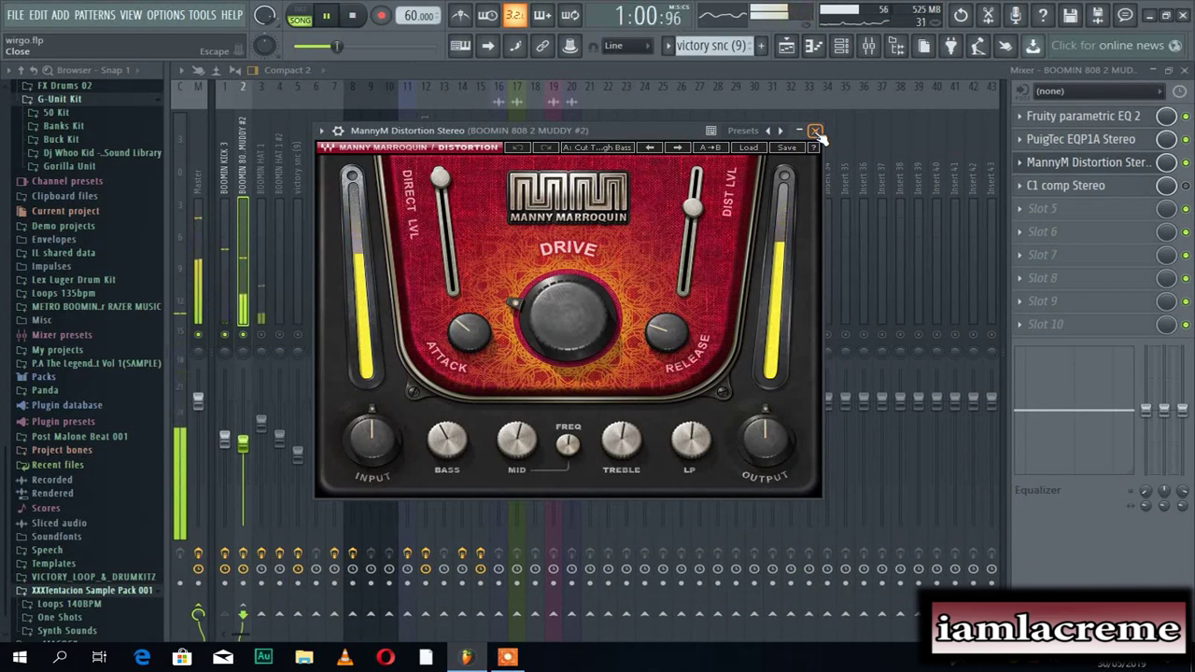
key(space)
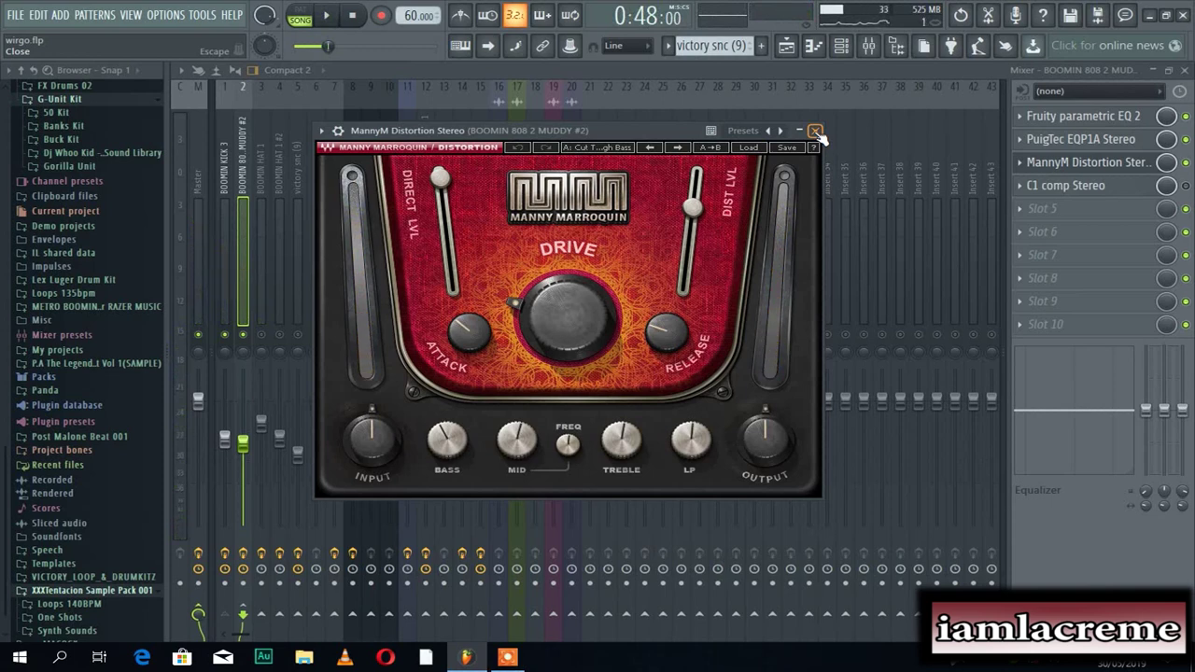
click(815, 131)
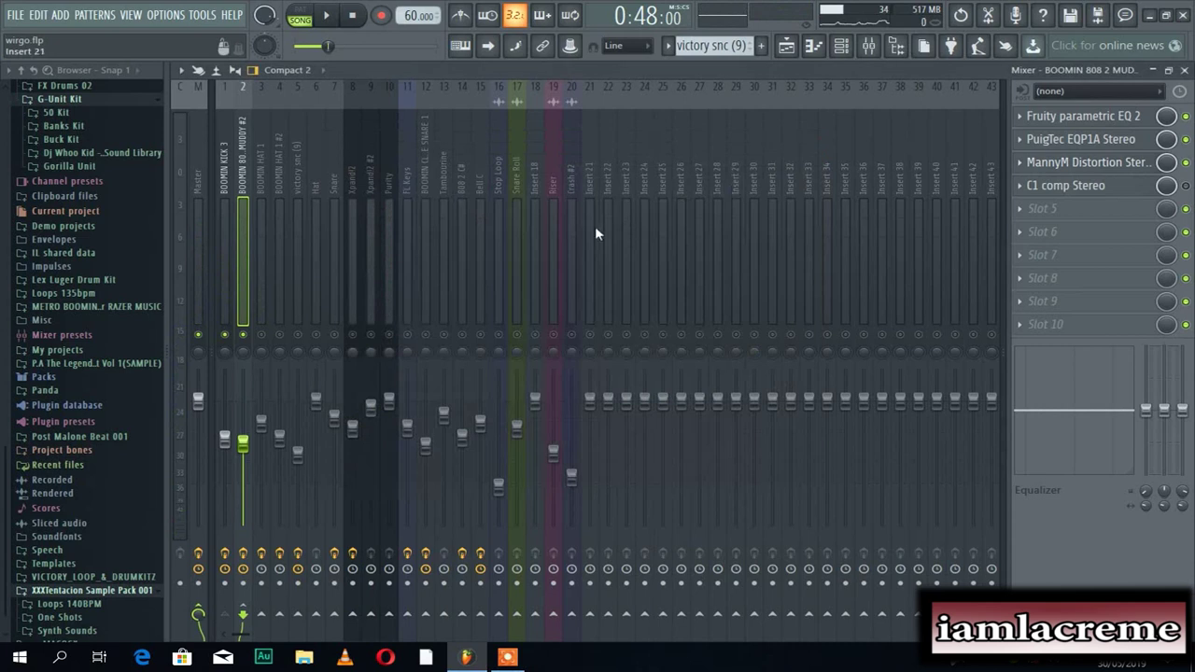
Select the BOOMIN KICK 3 insert, return to BOOMIN 808 2 MUDDY #2 and play the beat with the distorted 808
click(221, 267)
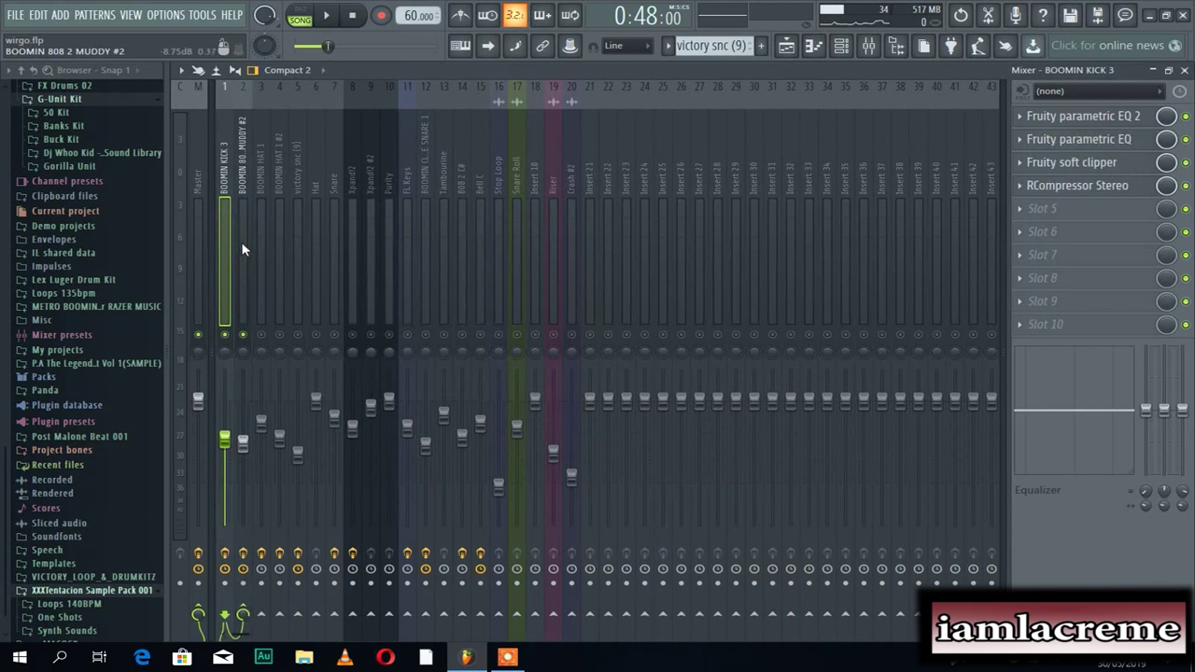
click(242, 249)
key(space)
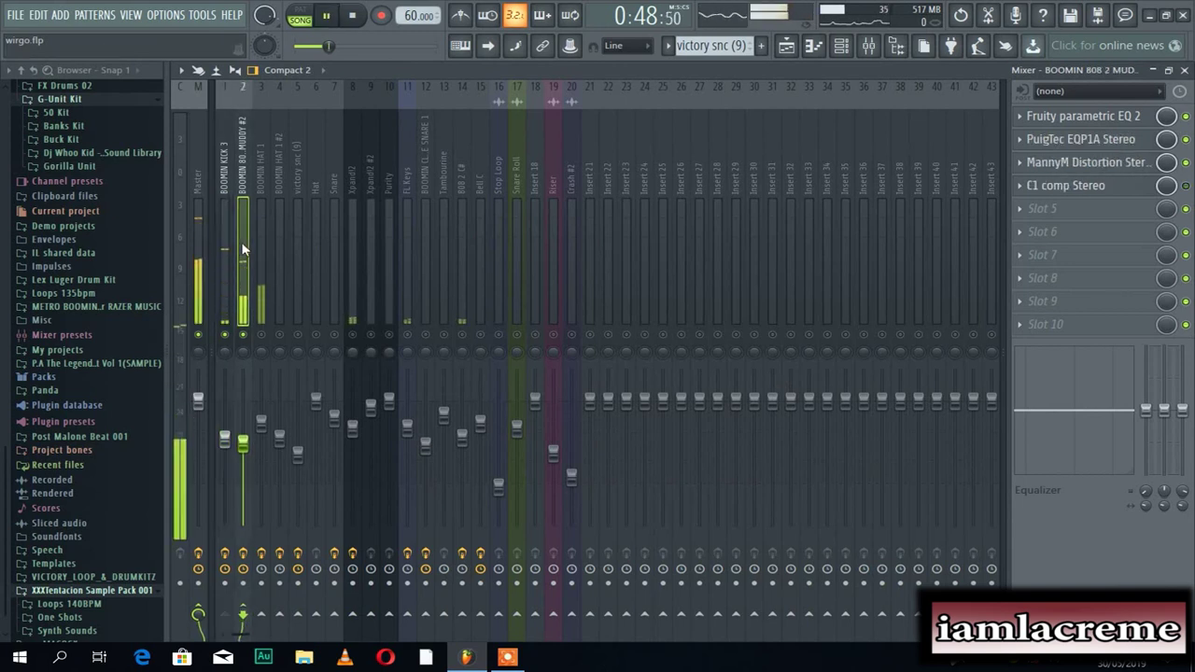
key(space)
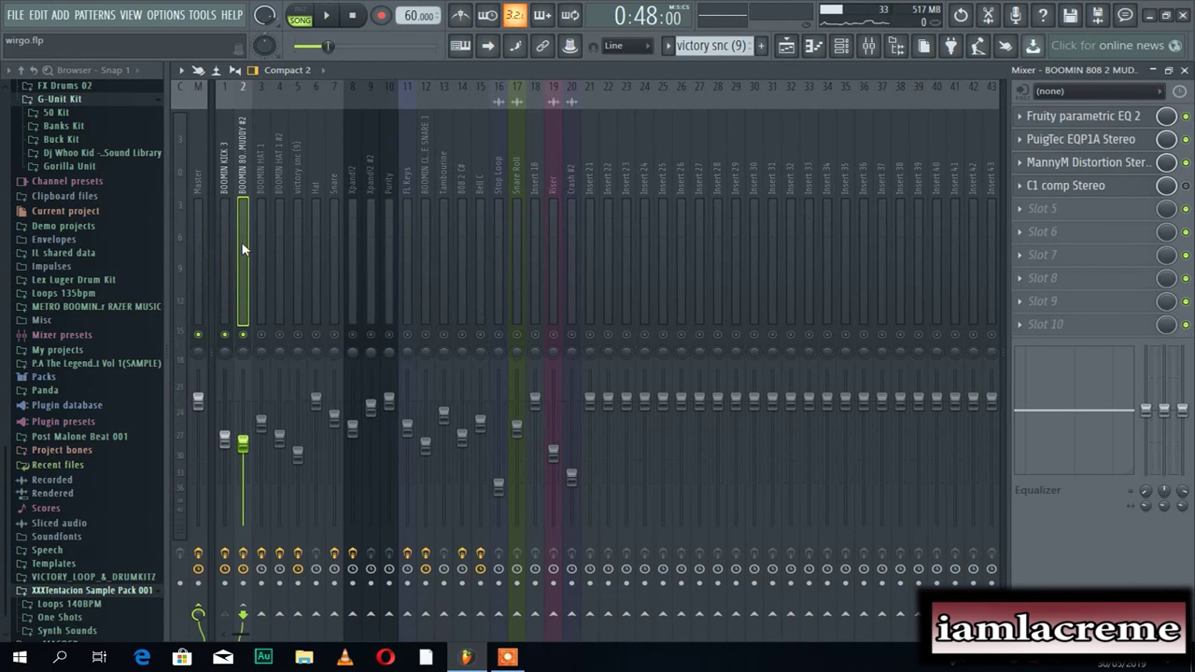
Enable C1 comp Stereo on the 808 insert, load its Classic compressor factory preset and close the plugin
click(1074, 186)
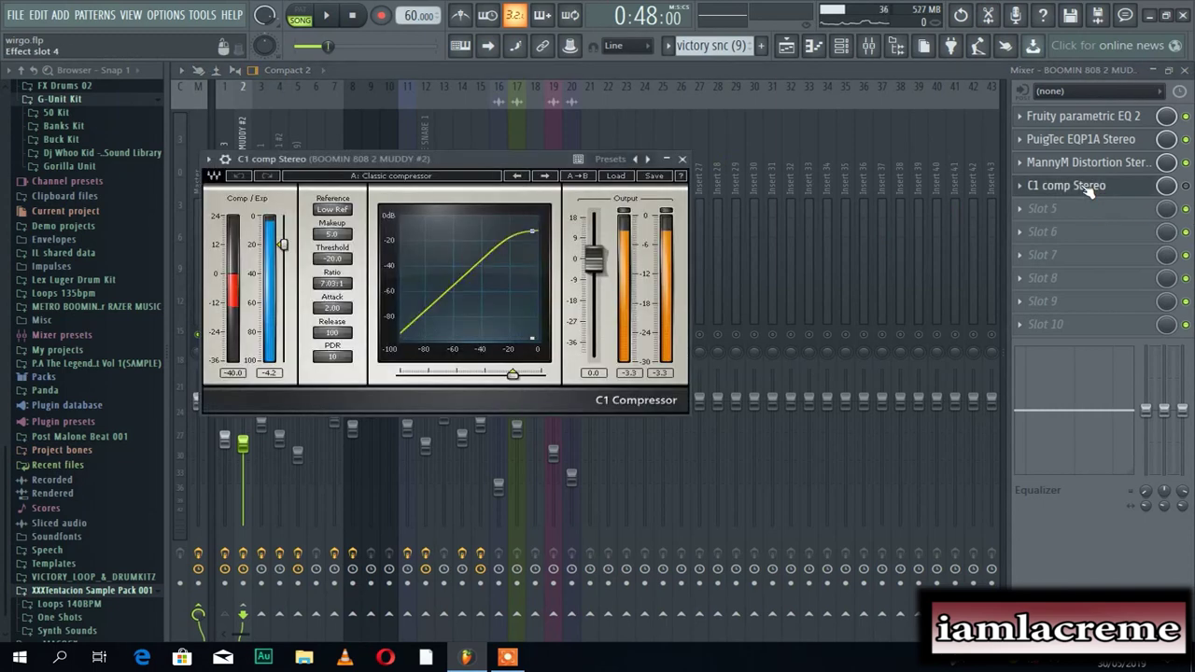
click(1080, 185)
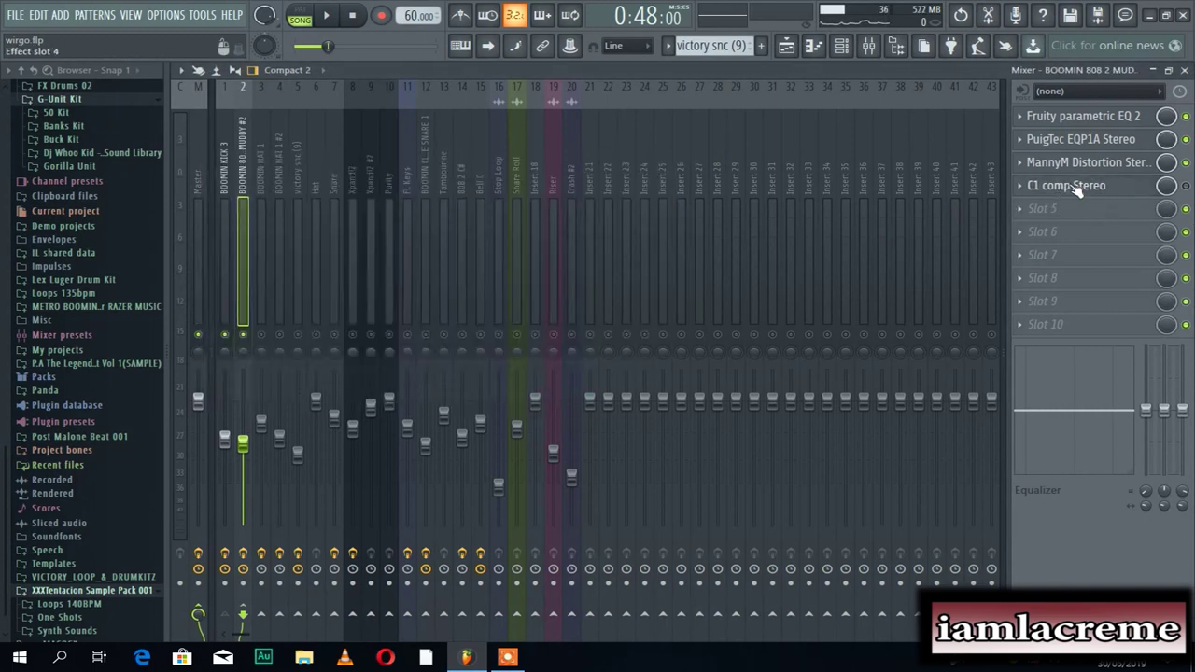
click(1081, 188)
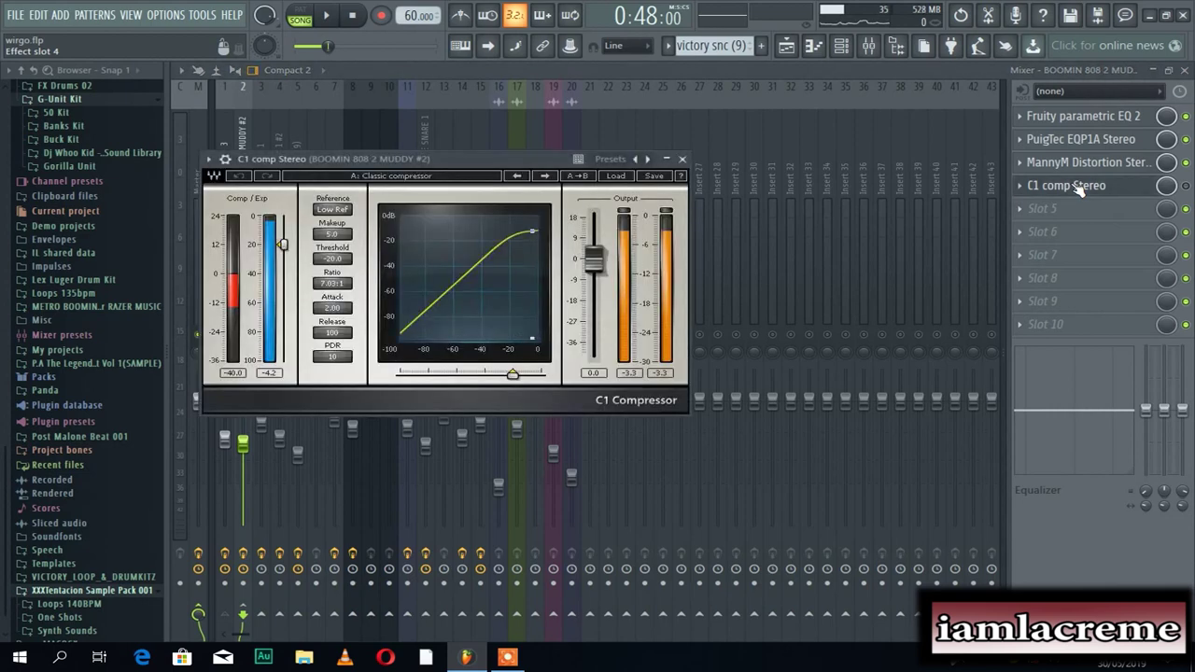
click(1080, 188)
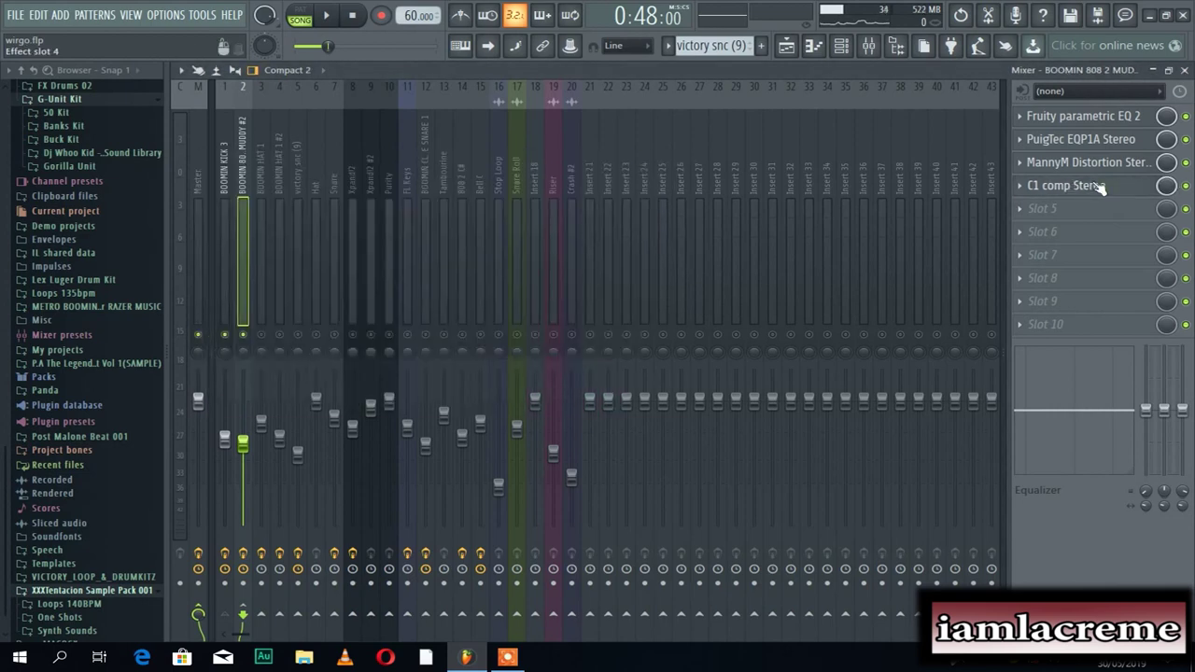
click(1100, 188)
click(621, 177)
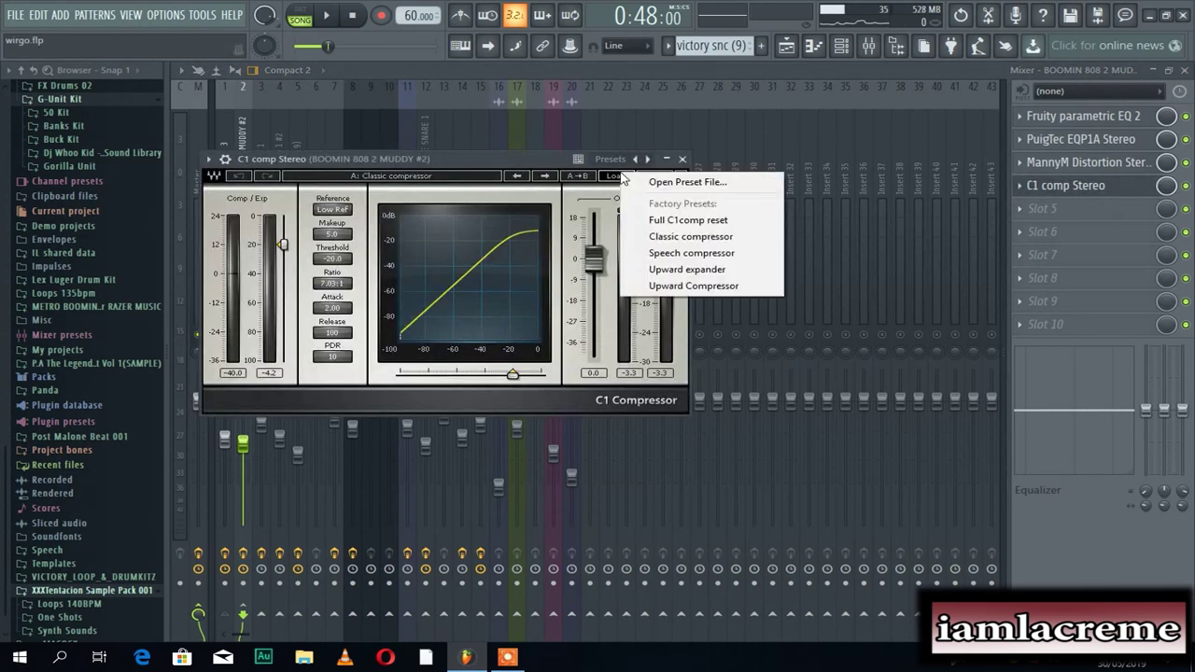
click(653, 237)
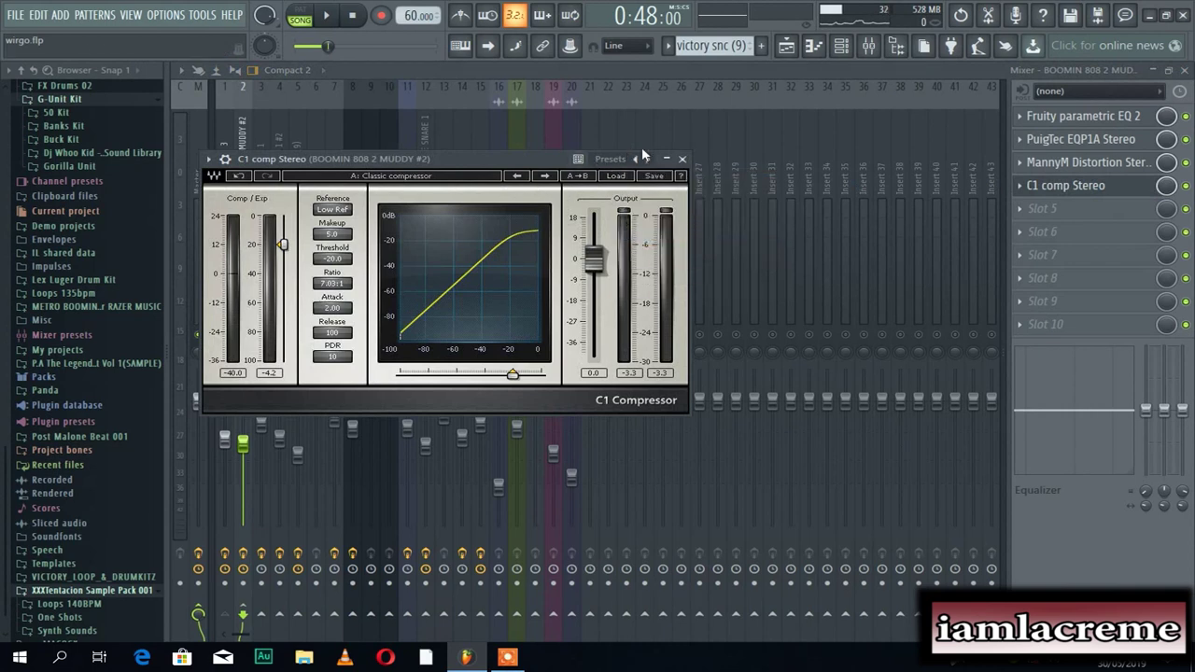
click(682, 159)
Select the BOOMIN KICK 3 insert and review its RCompressor Stereo settings for comparison
click(225, 210)
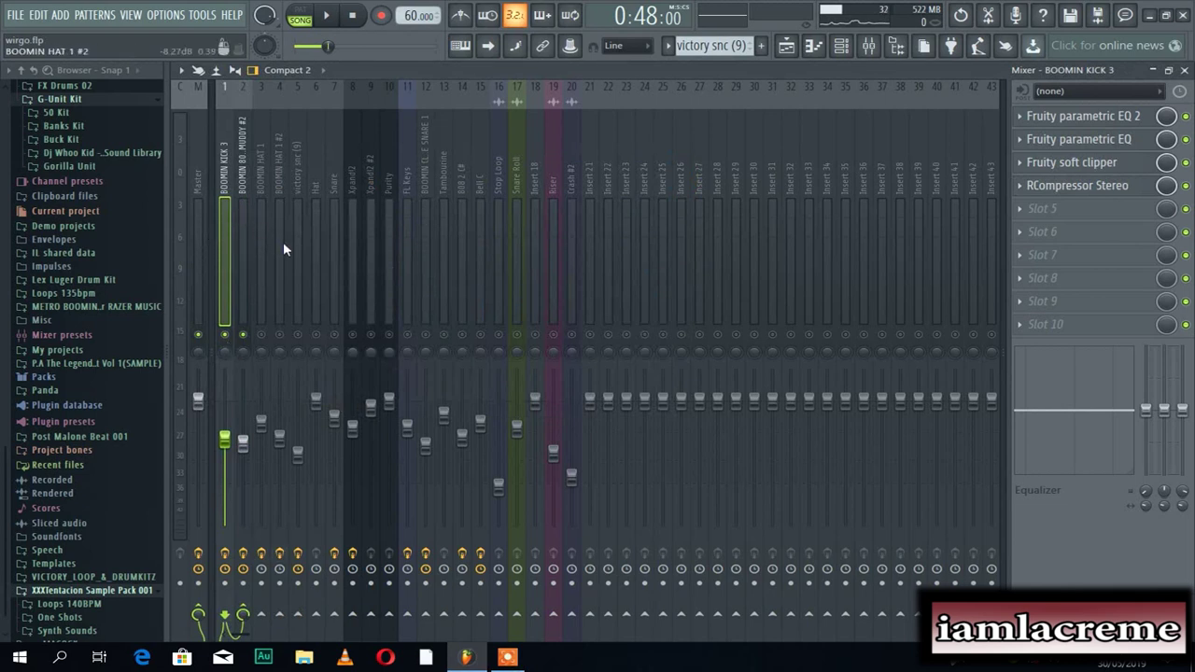
click(1074, 185)
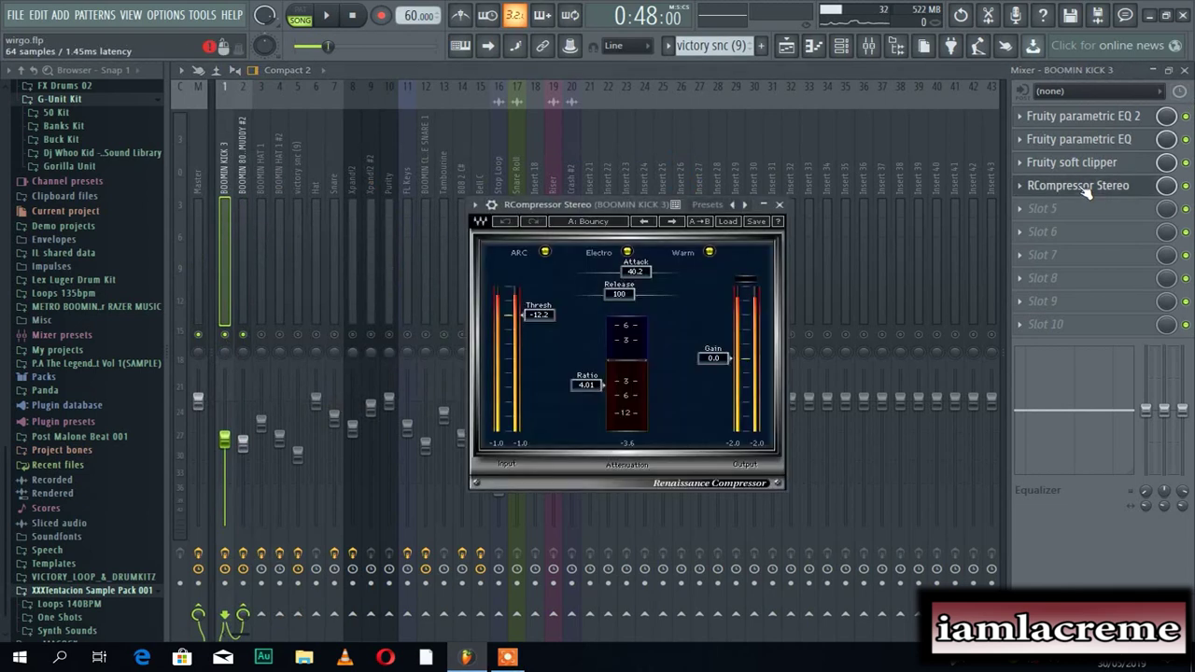
click(1073, 185)
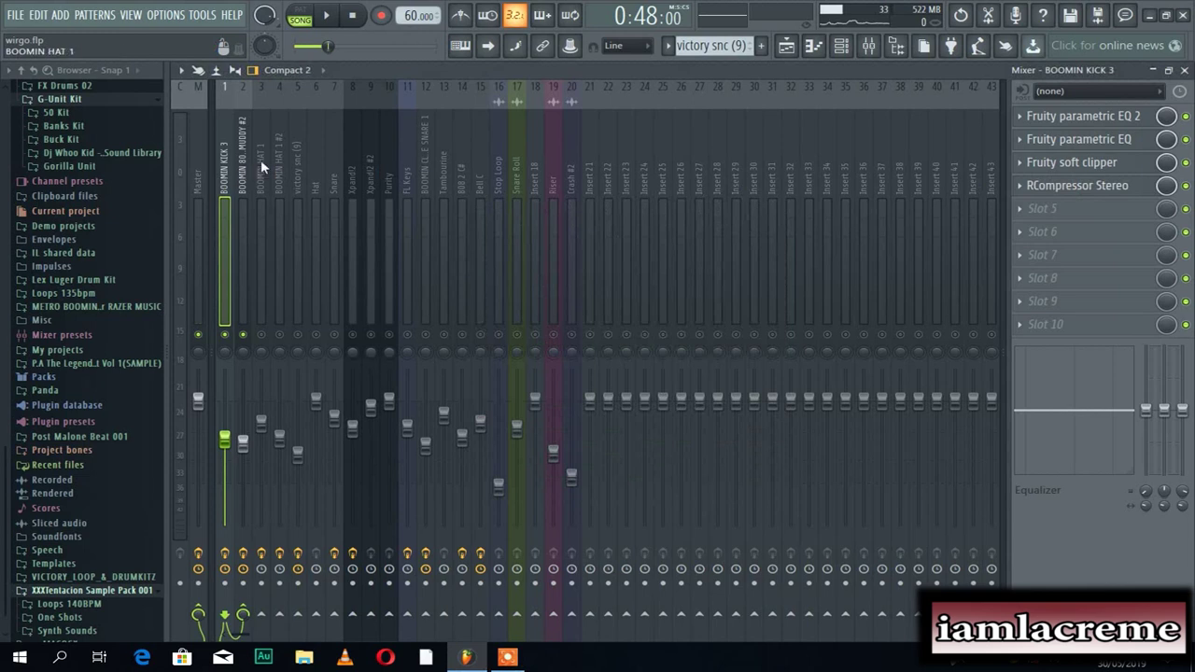
Reselect the BOOMIN 808 2 MUDDY #2 insert, review its C1 comp Stereo settings and play the beat through the compressor
click(239, 213)
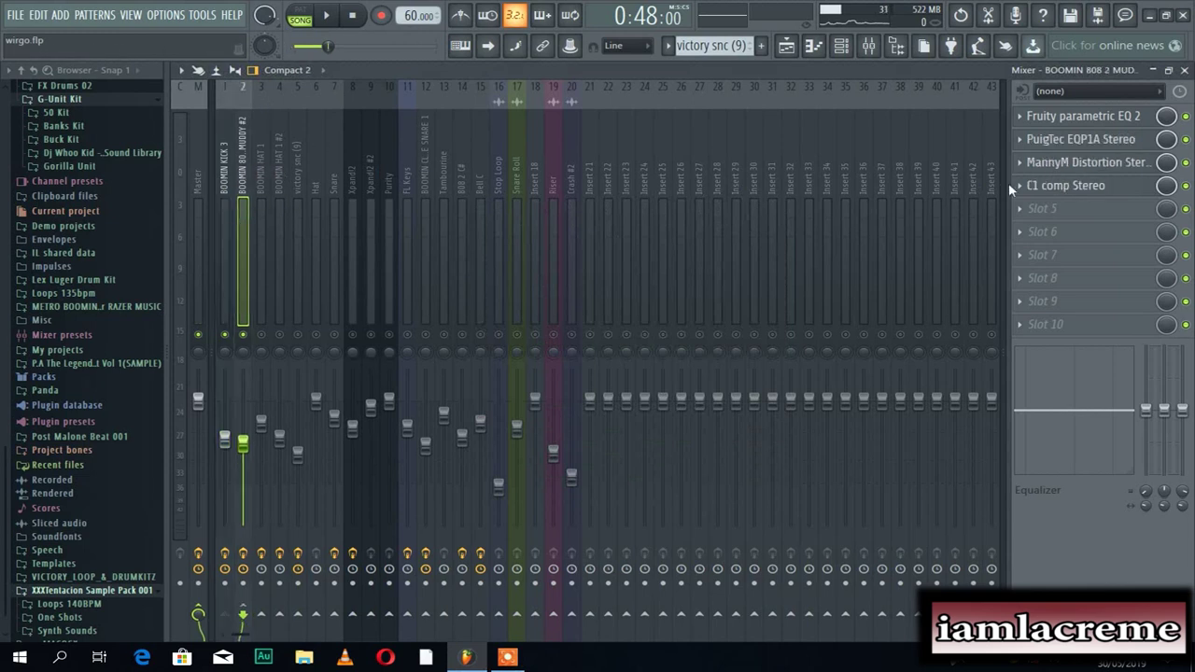
click(1096, 186)
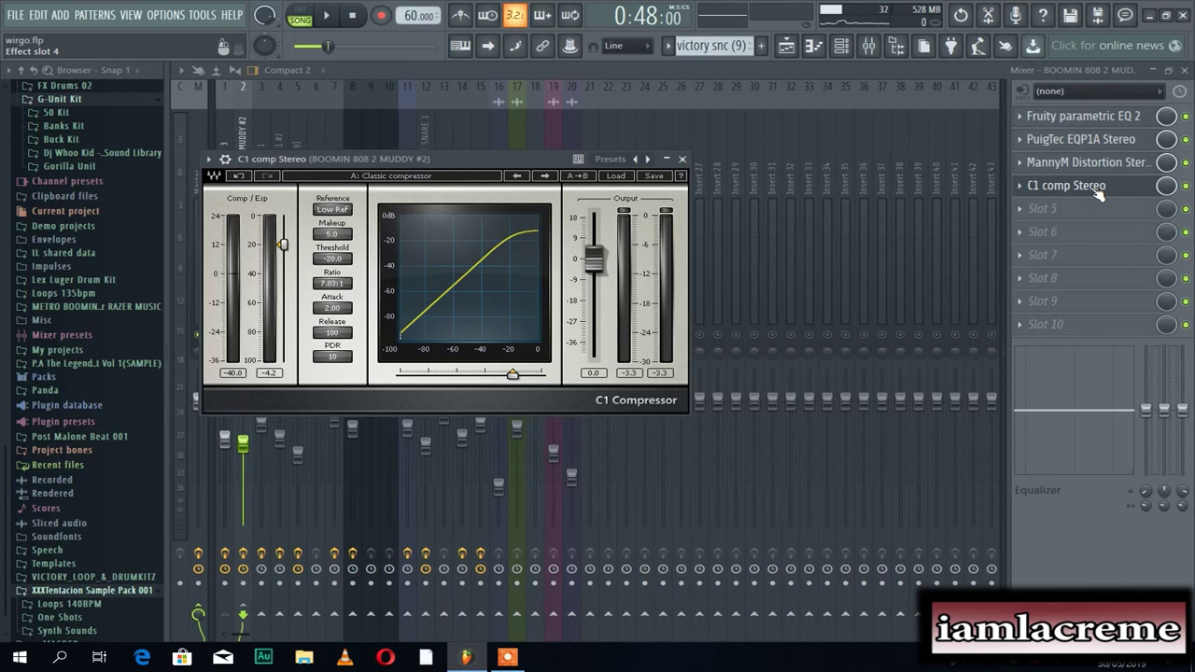
click(681, 160)
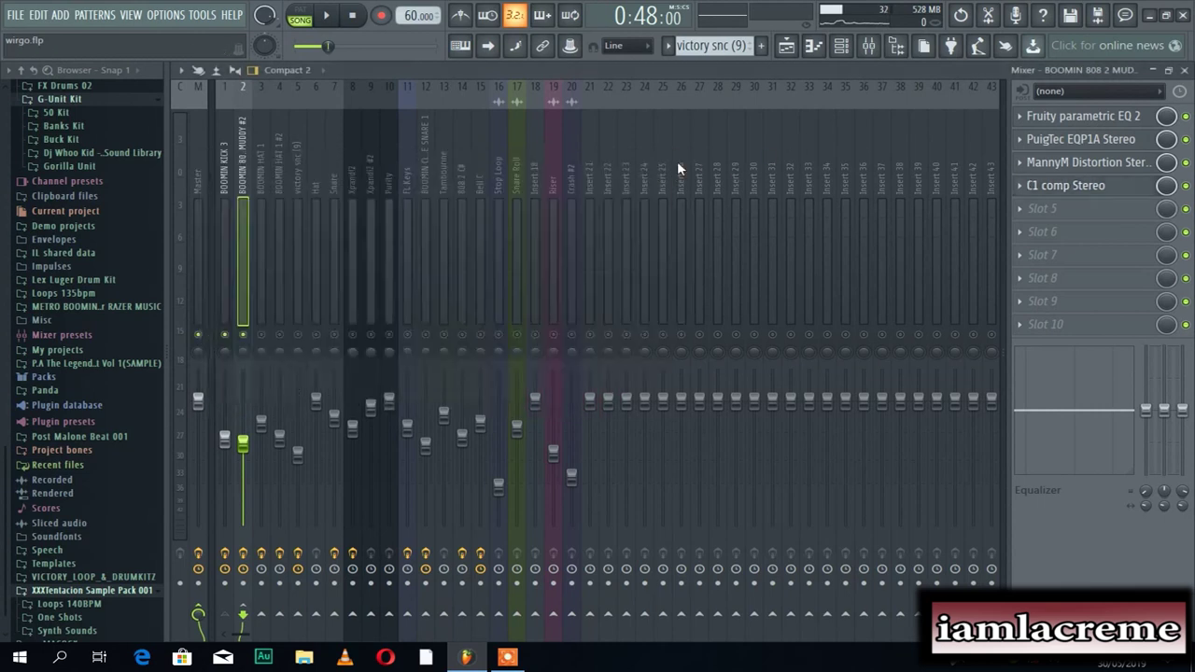
key(space)
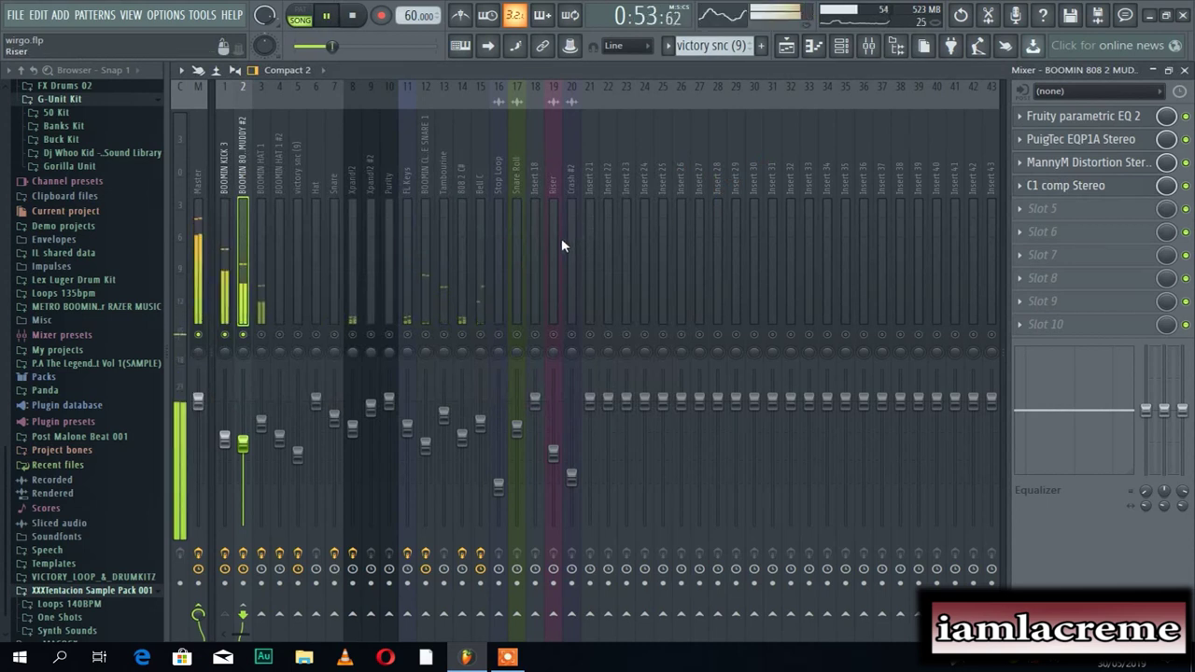
key(space)
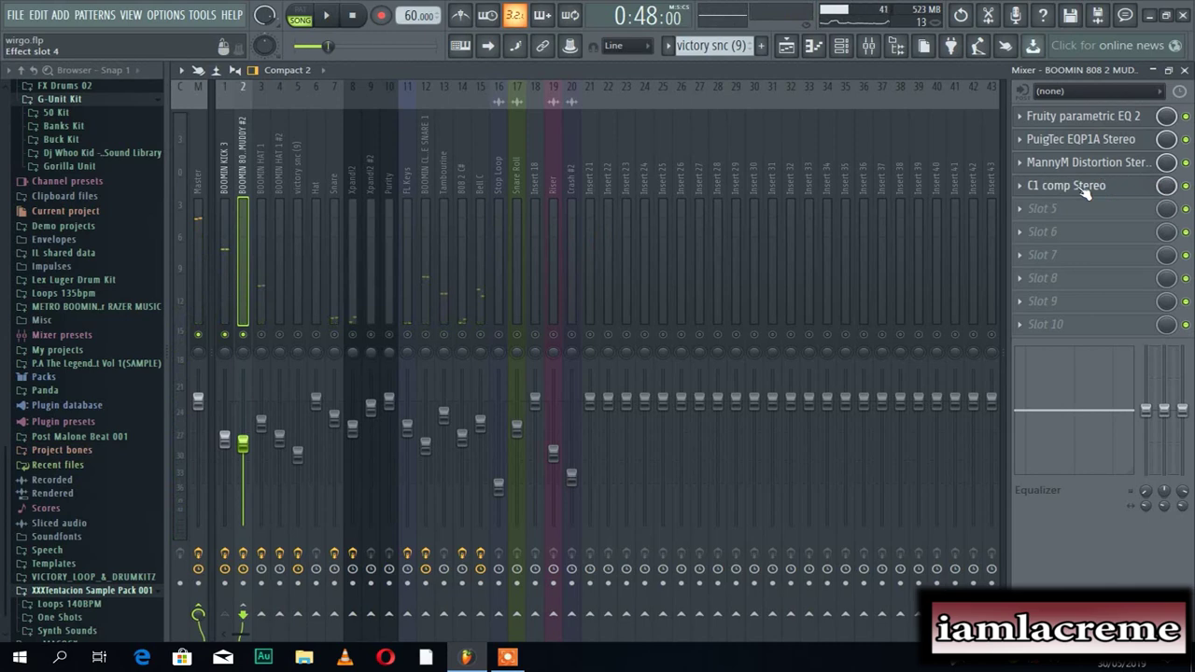
Recheck the 808's C1 comp Stereo, close it and listen to the kick and 808 again
click(1085, 188)
click(1084, 187)
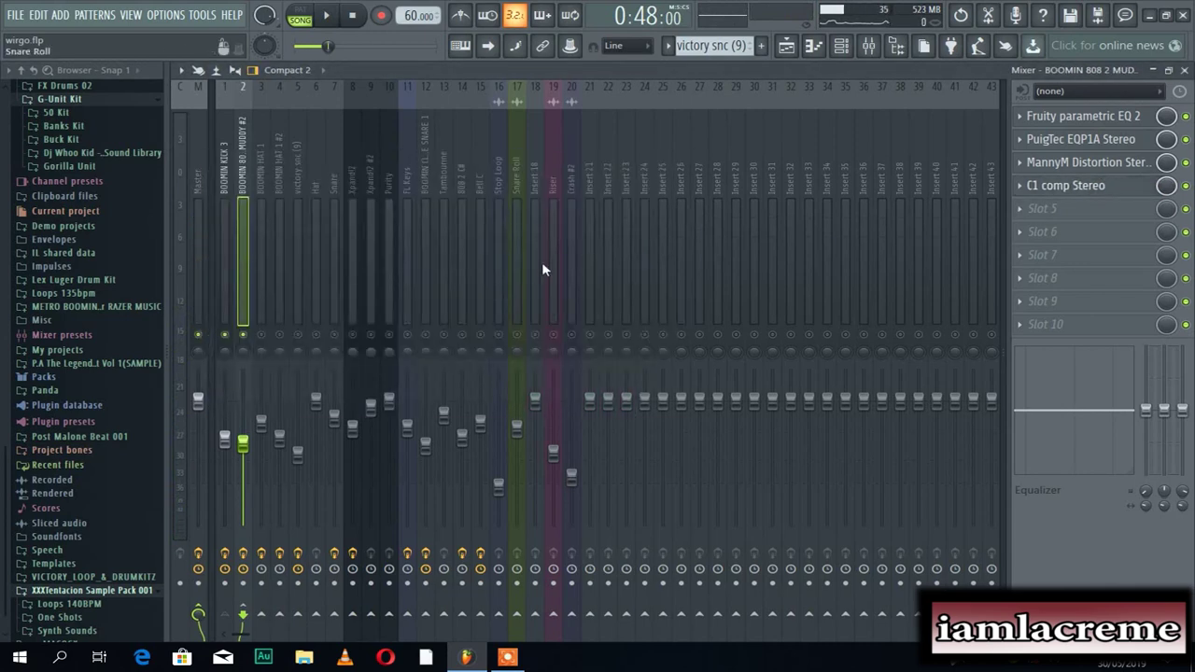
key(space)
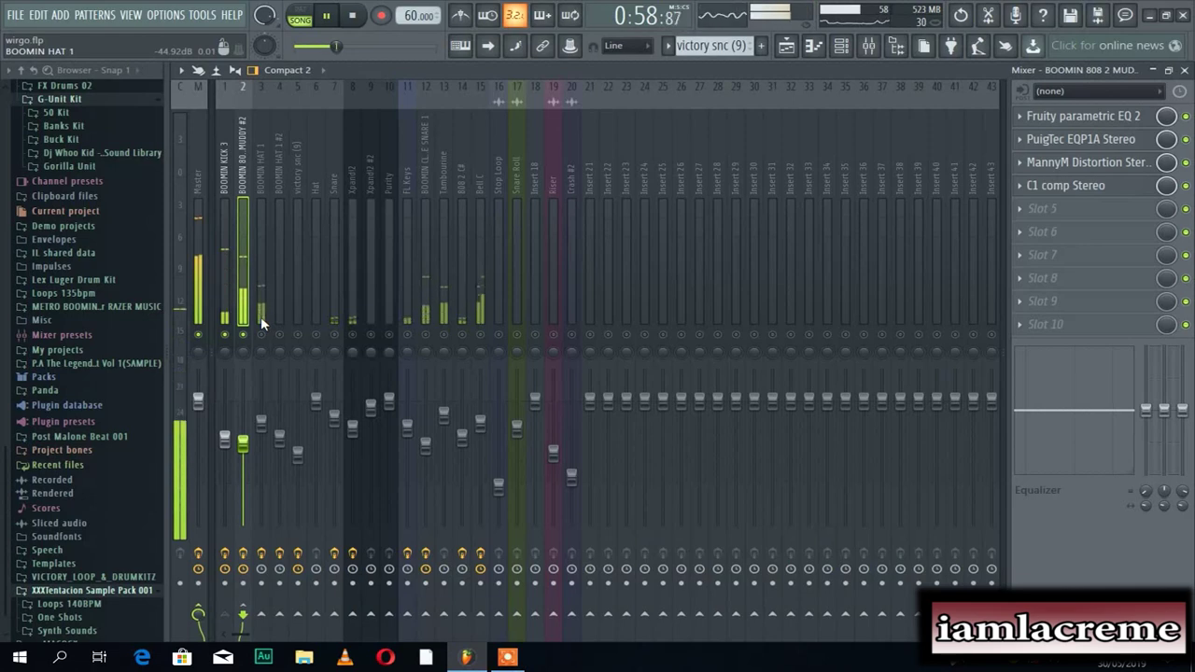
key(space)
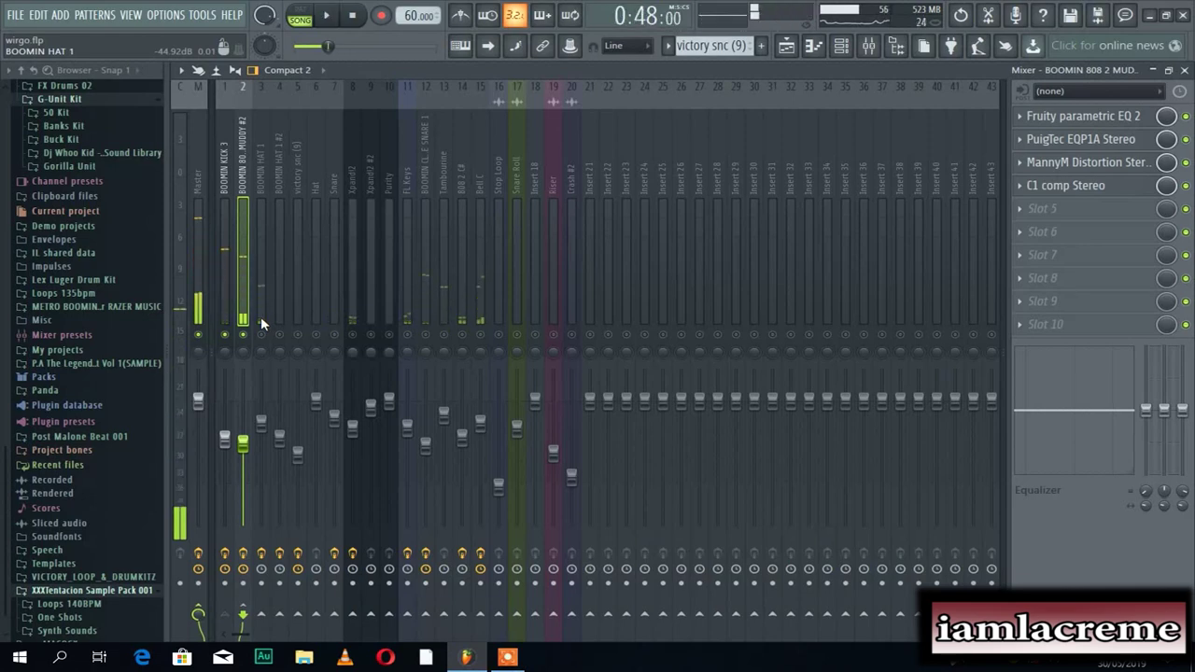
Briefly open and close the 808's C1 comp Stereo and MannyM Distortion Stereo to review both effects
click(1070, 185)
click(1072, 183)
click(1071, 163)
click(1071, 163)
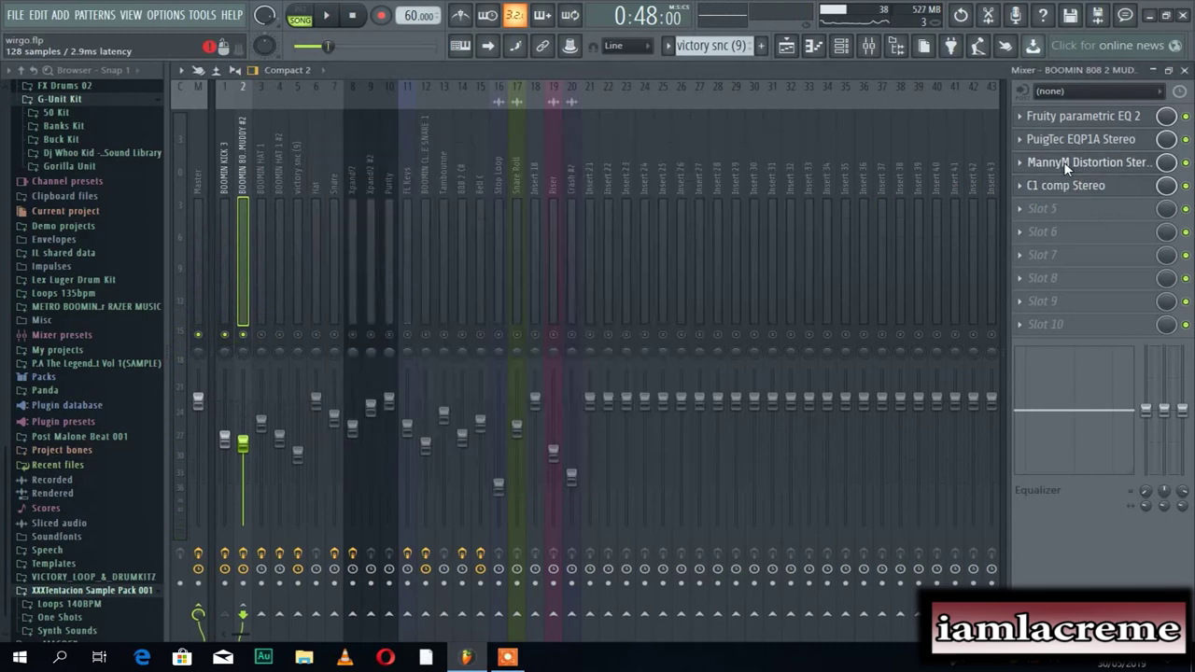